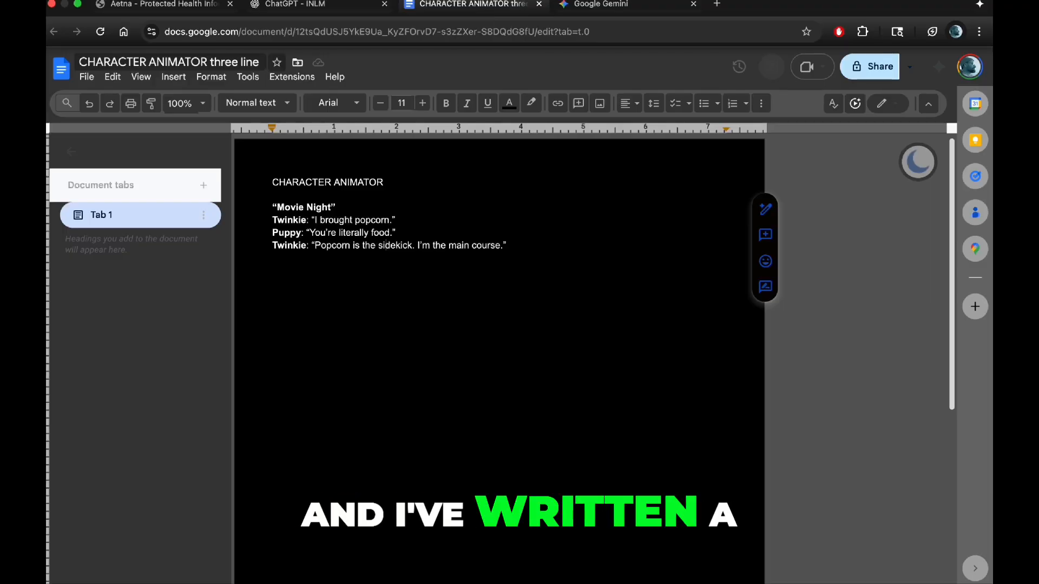
Step: Review the "Movie Night" script, and start recording Twinkie's face and voice performance with the Steve puppet in Adobe Character Animator
scroll(474, 285, up, 1)
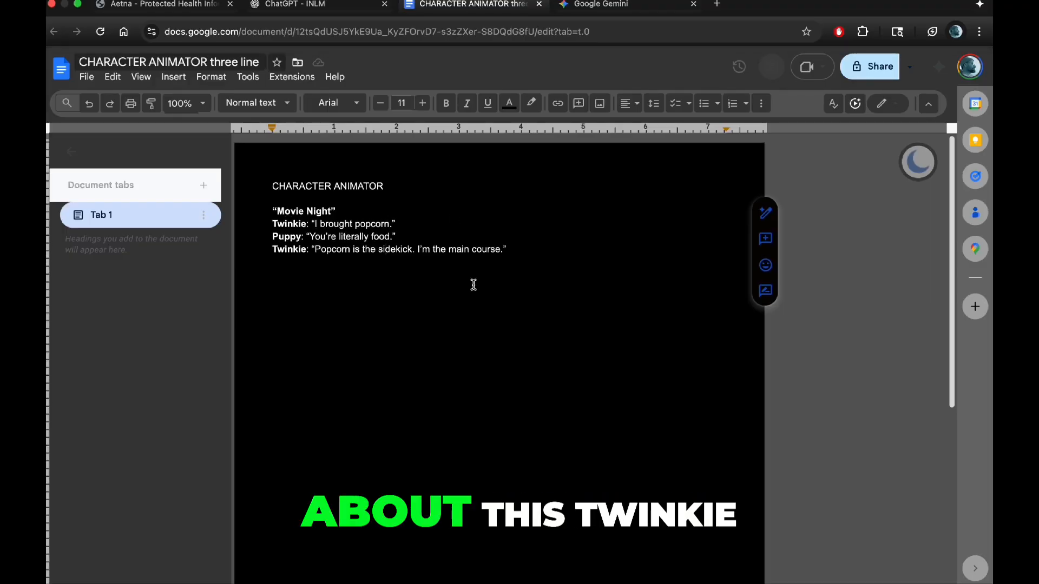
scroll(474, 284, up, 5)
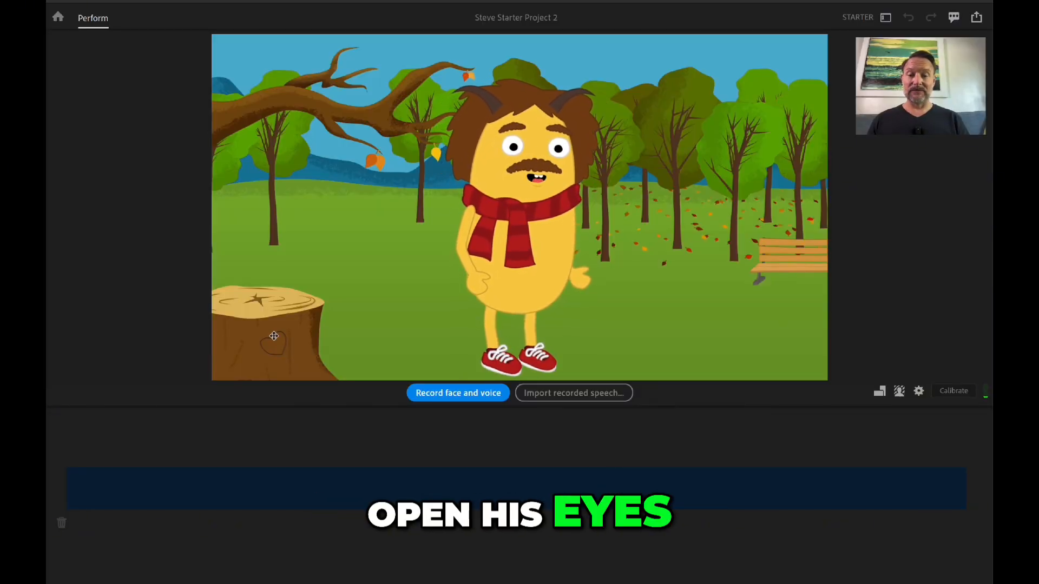
click(439, 394)
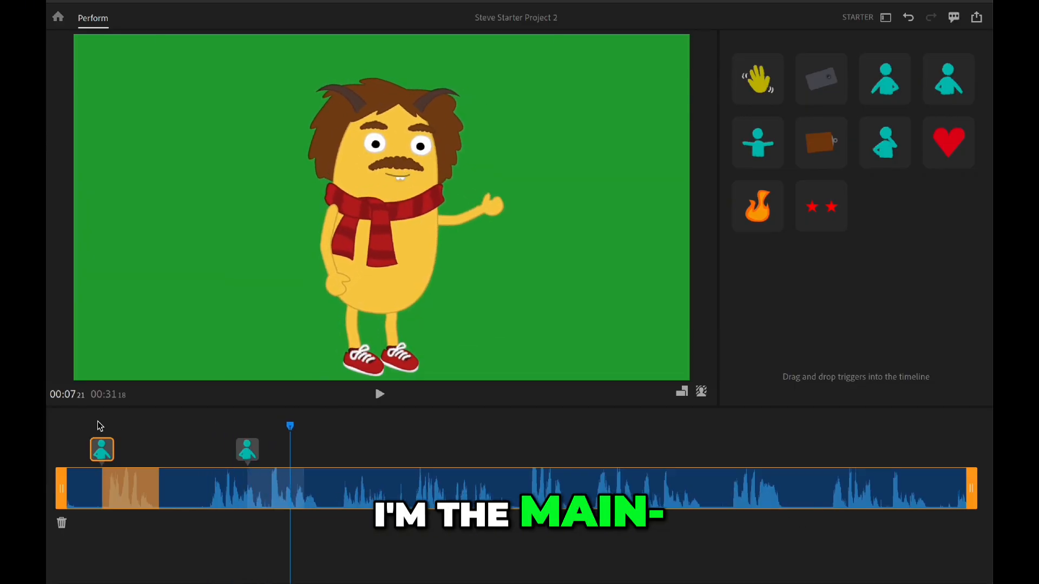
Step: Replace the second gesture trigger with the arms-outstretched pose, add the red star-eyes trigger after it at about 00:07, and play it back
click(247, 454)
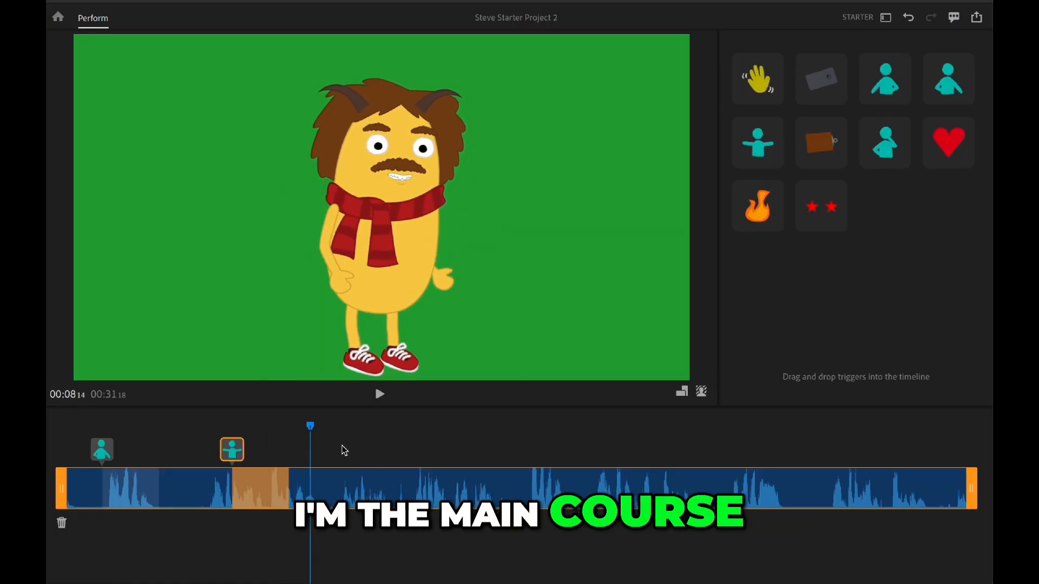
drag(838, 204, 239, 426)
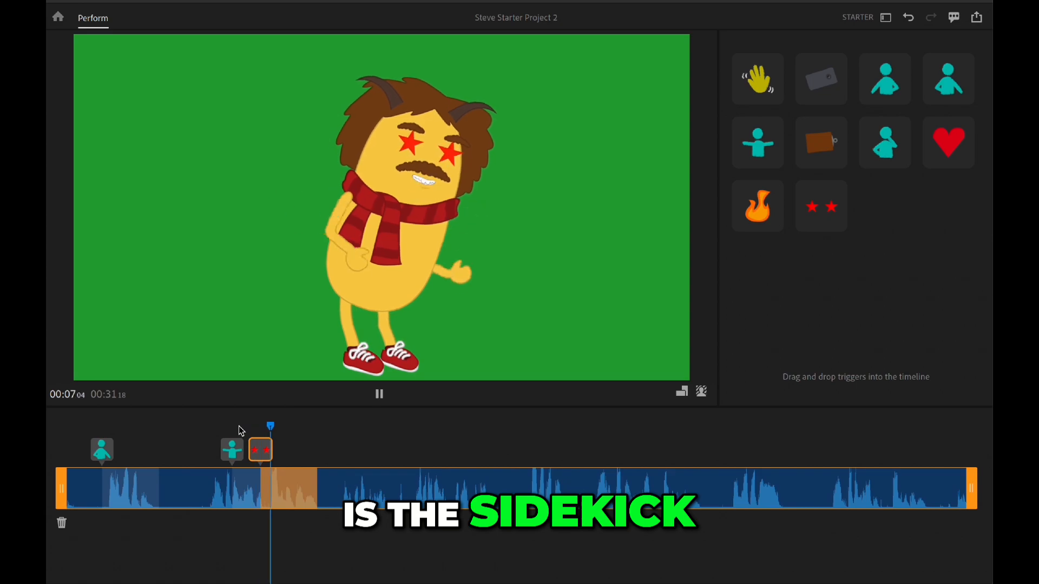
key(space)
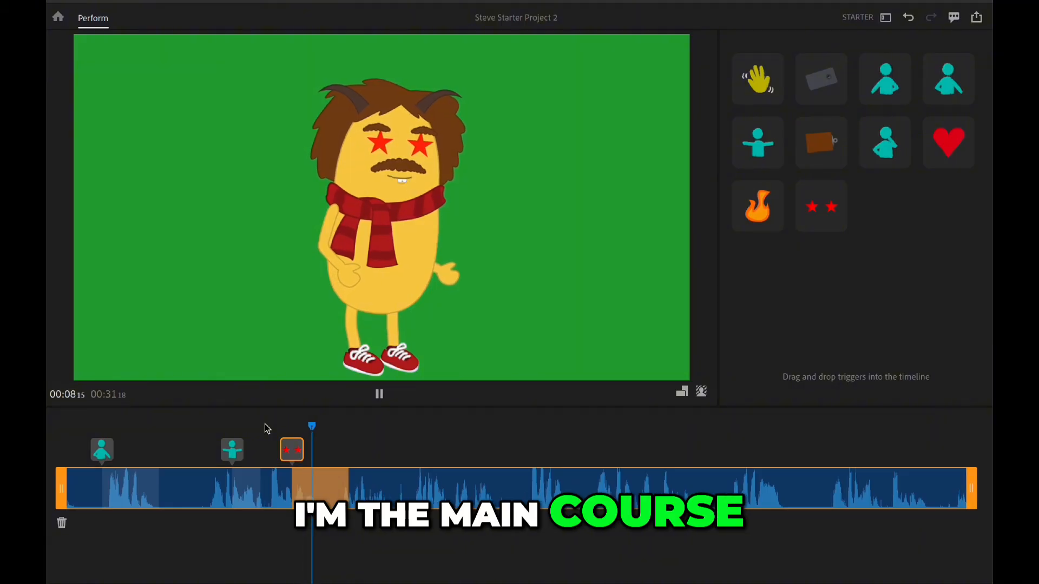
key(space)
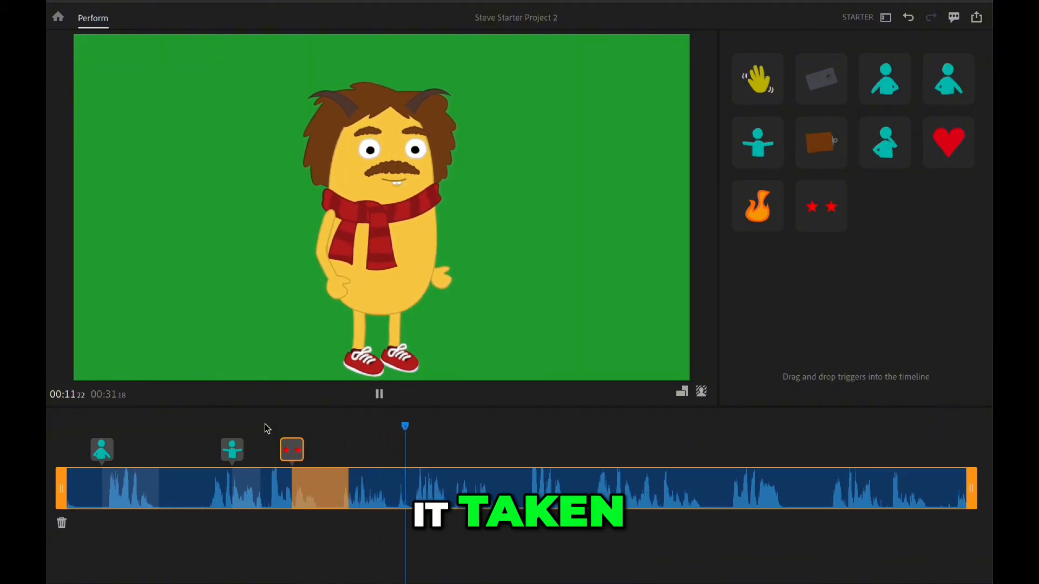
Step: Export the scene as Scene - Steve Starter.mp4 to the TWINKIE MOVIE folder with the High Quality (larger file) preset
key(space)
click(976, 18)
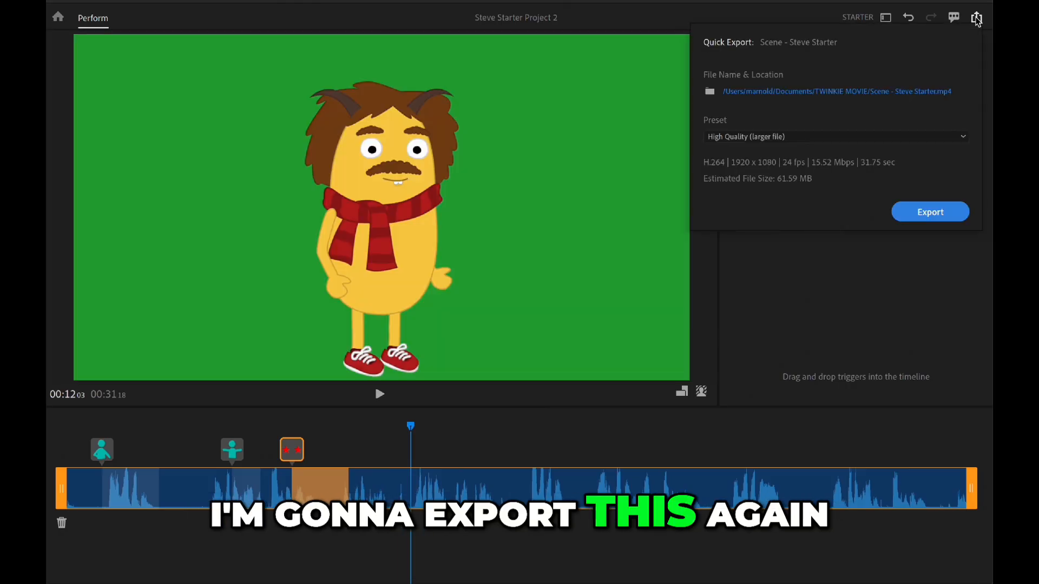
click(931, 212)
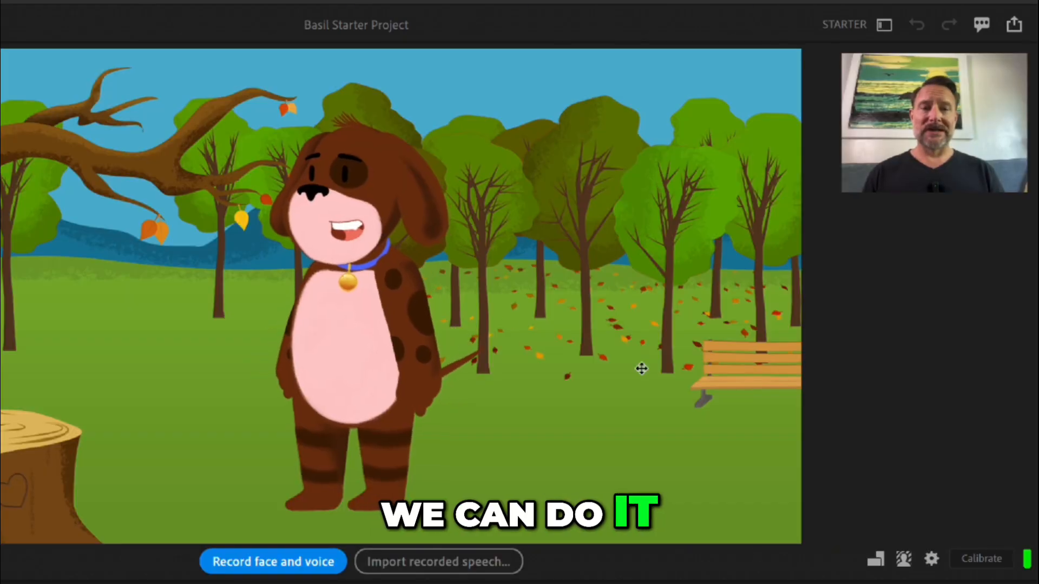
Step: Change the Basil puppet scene's background to solid green
click(903, 559)
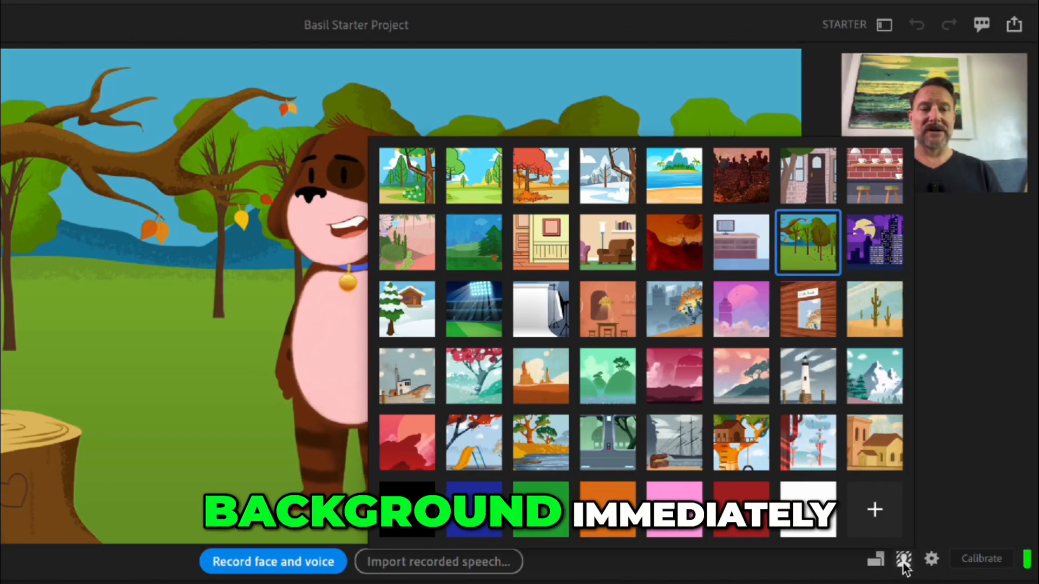
click(536, 529)
click(535, 529)
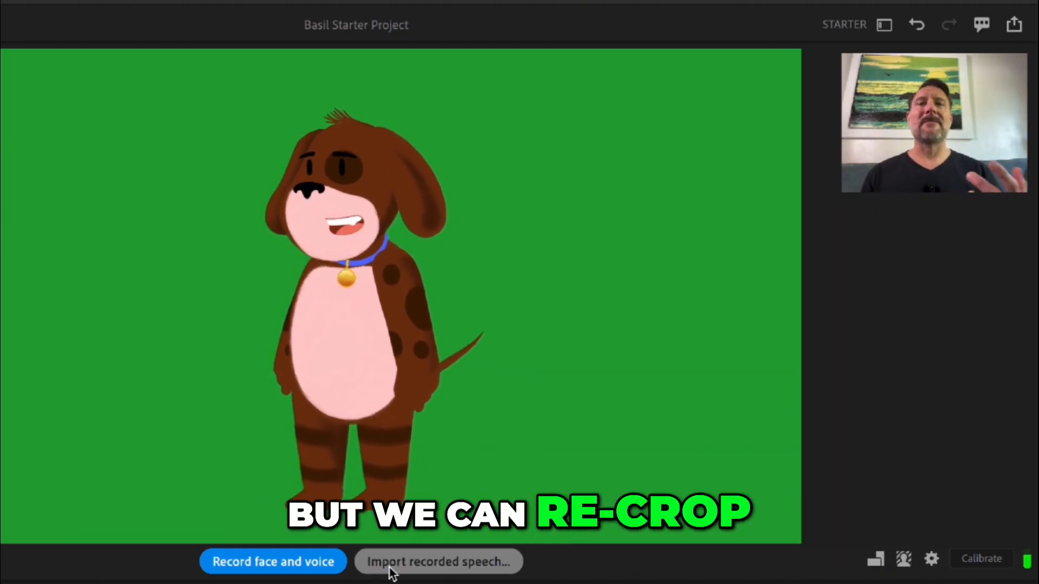
Step: Record the puppy's face and voice, and export it as Scene - Basil Starter.mp4 to the TWINKIE MOVIE folder with the High Quality preset
click(280, 564)
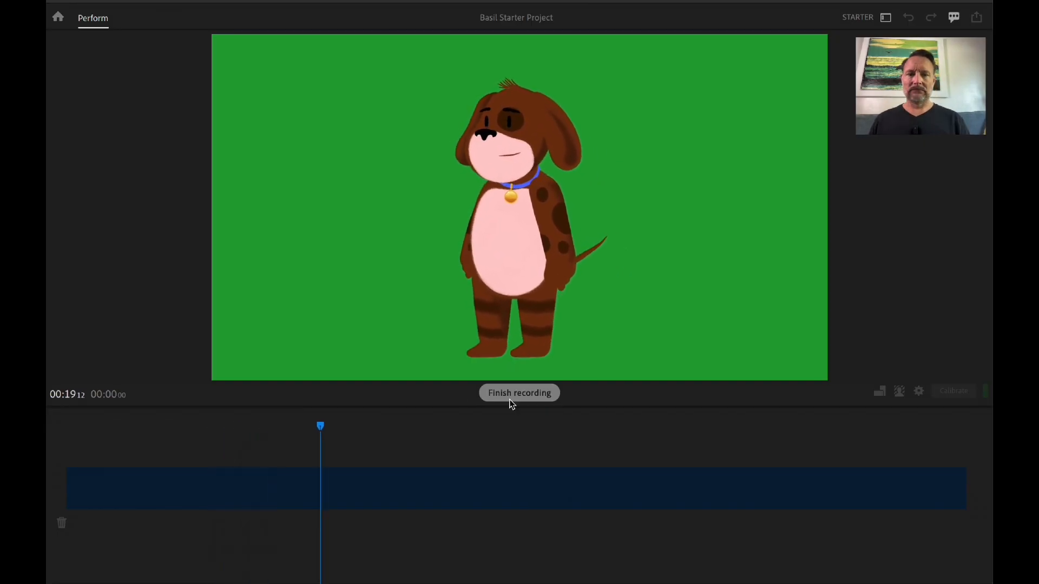
click(510, 400)
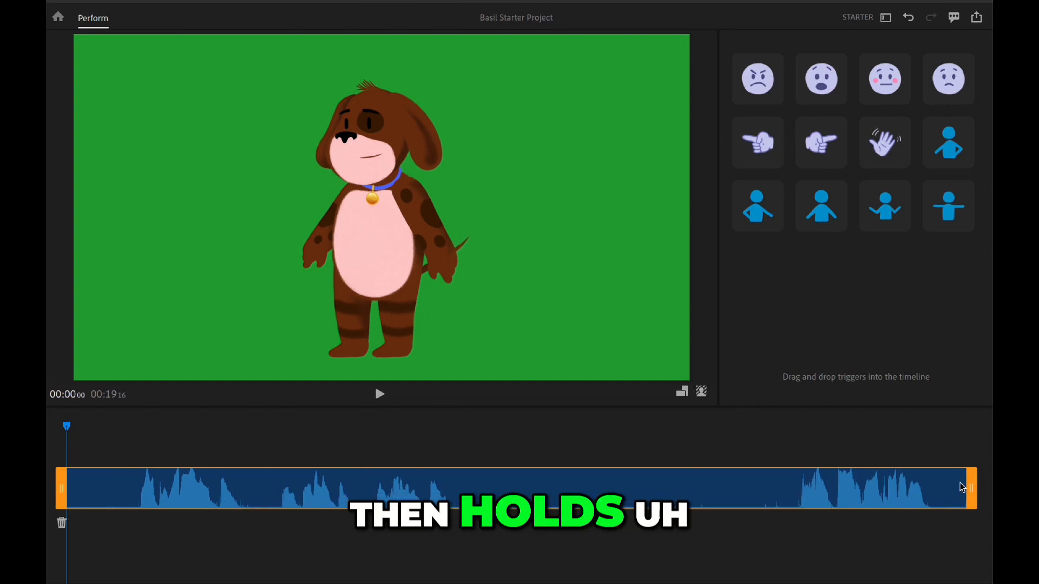
click(978, 18)
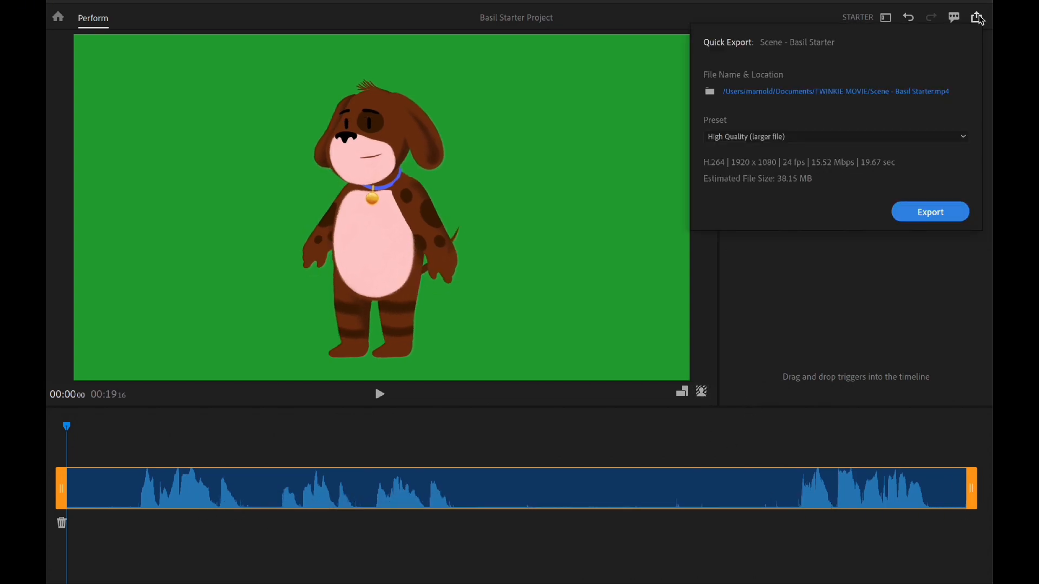
click(930, 212)
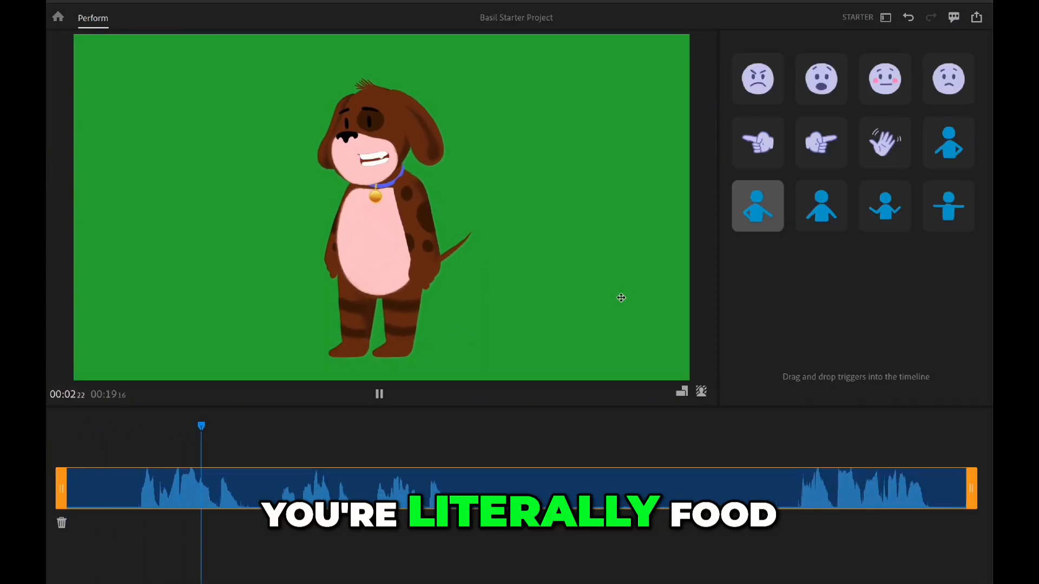
Step: Add the hand-on-hip trigger at about 3 seconds on the puppy's timeline and the Shrug trigger at about 7 seconds
drag(272, 331, 170, 446)
click(163, 428)
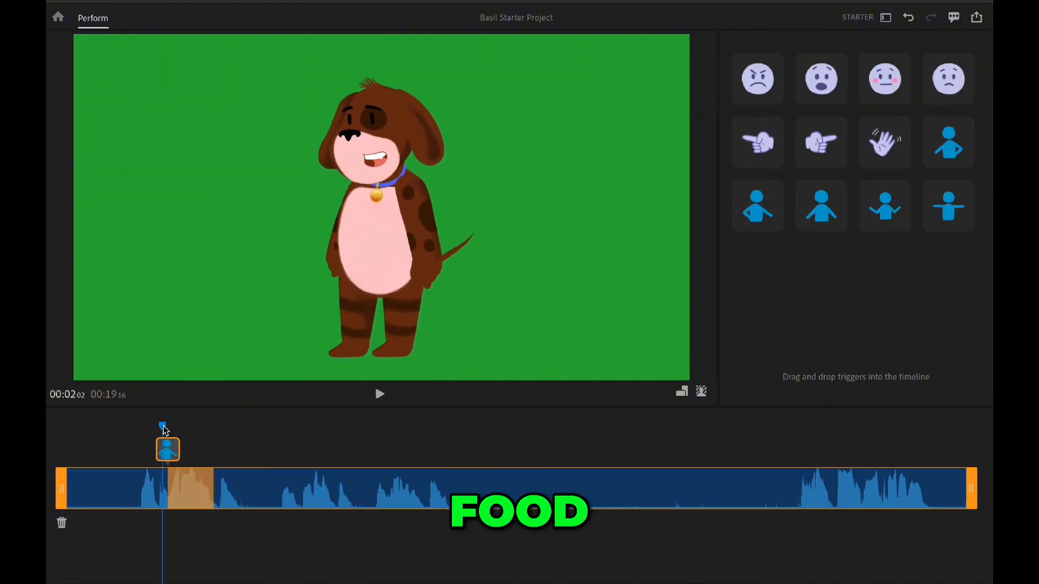
drag(169, 457, 206, 458)
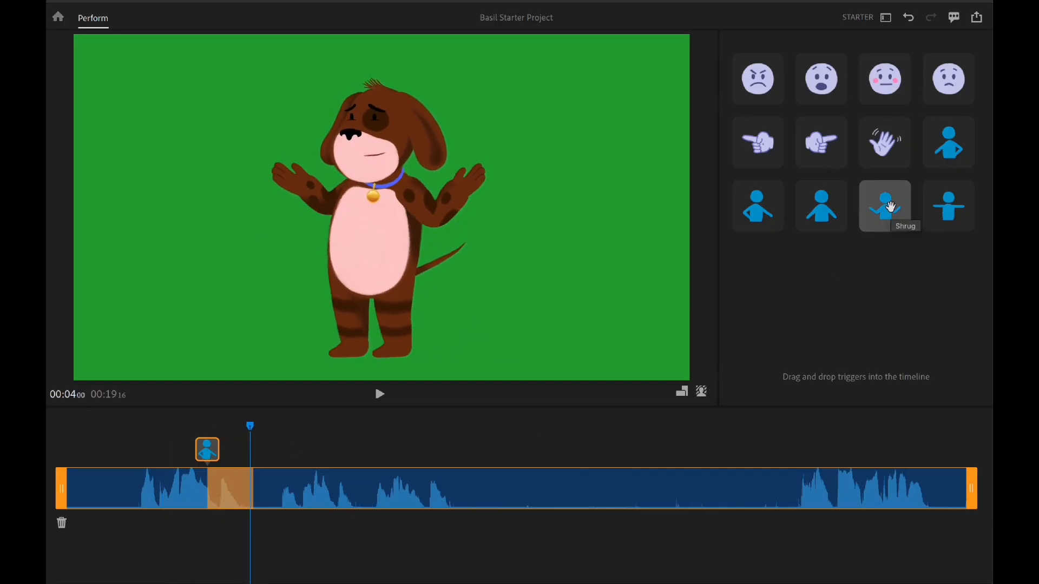
drag(882, 211, 406, 450)
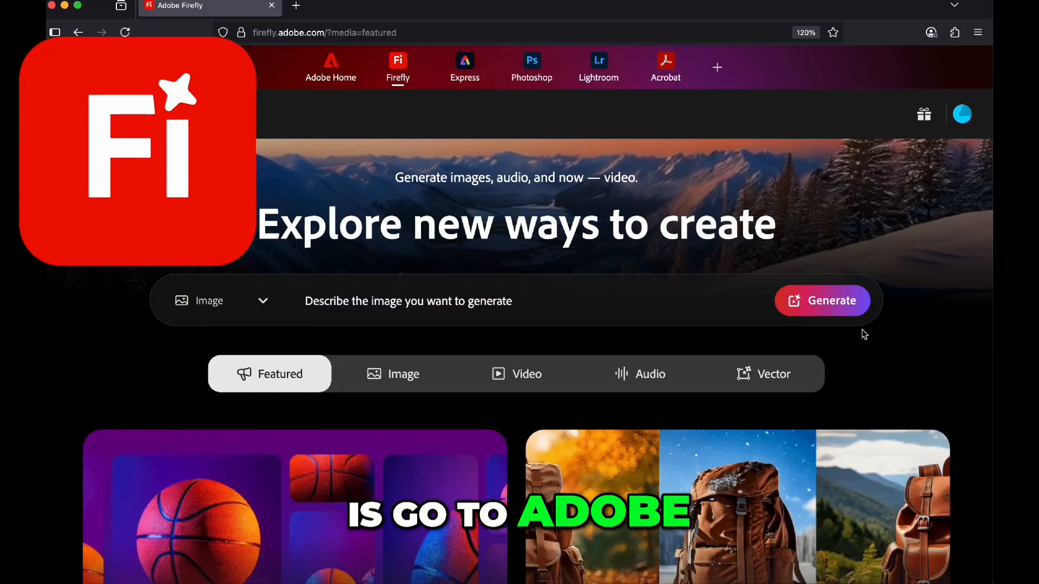
Step: Generate images in Adobe Firefly from the prompt "exterior of a movie palace"
click(406, 302)
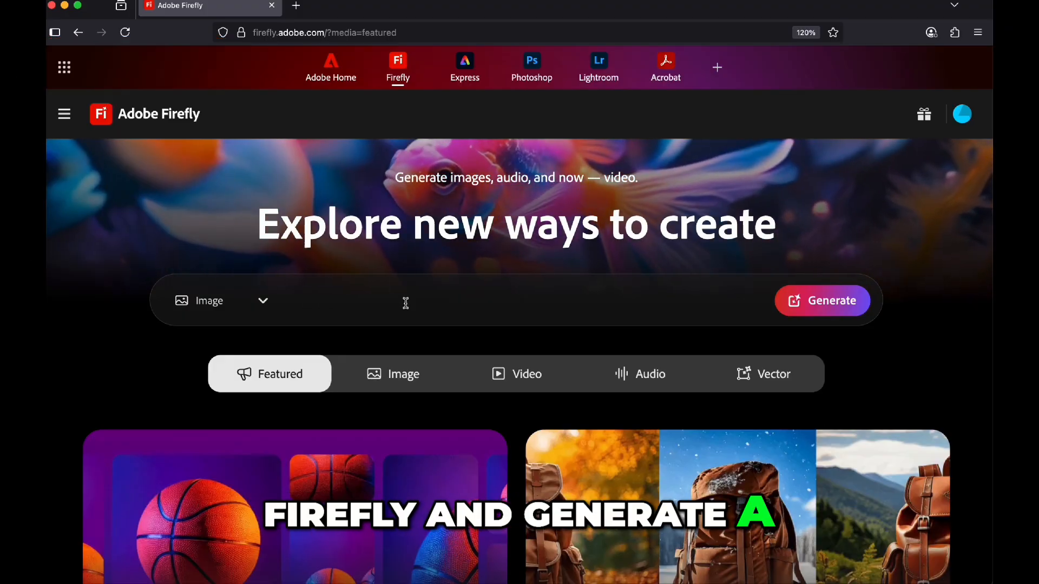
text(exteri)
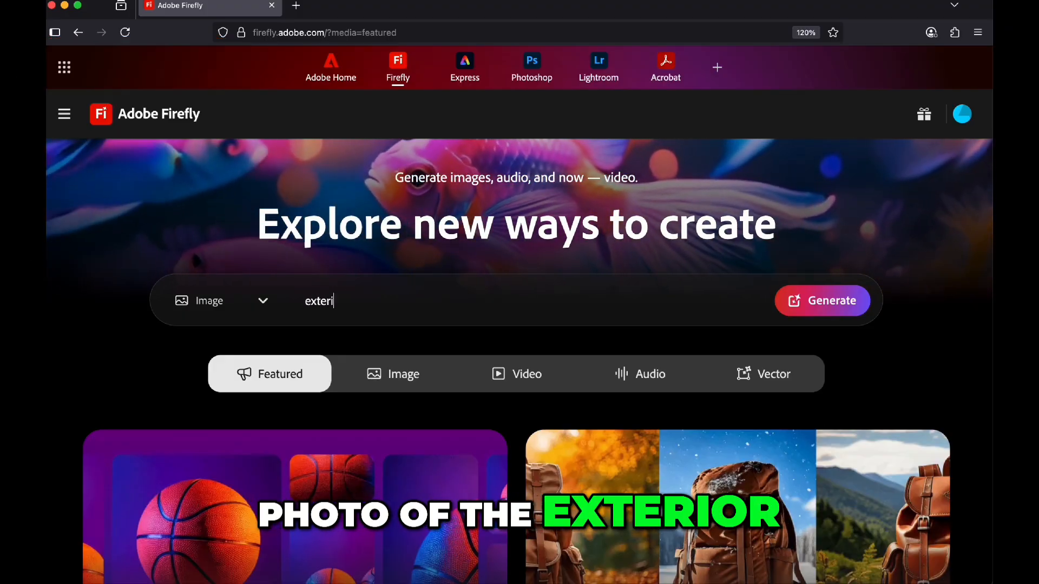
text(or of a movie pala)
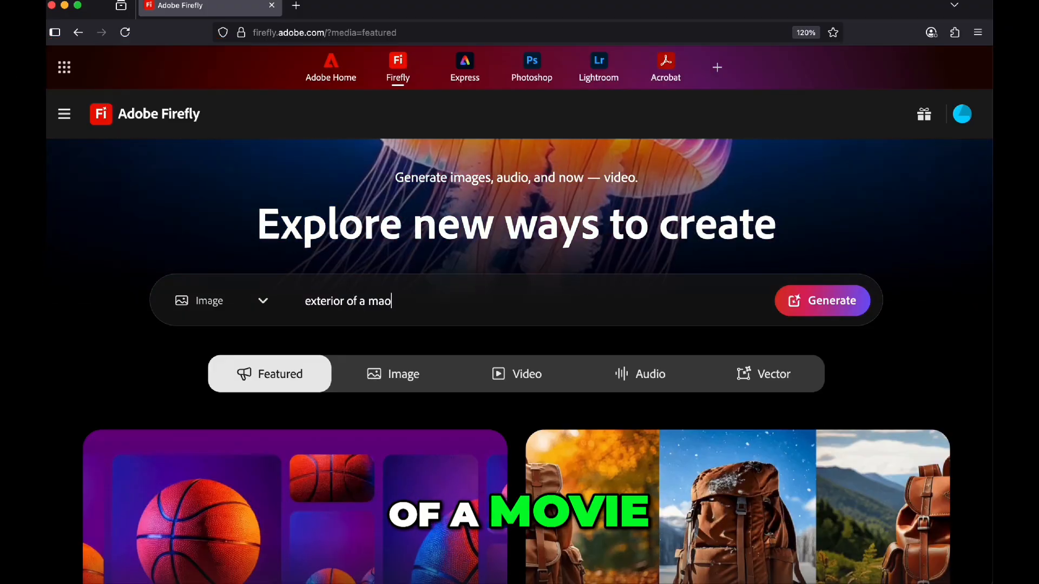
text(ce)
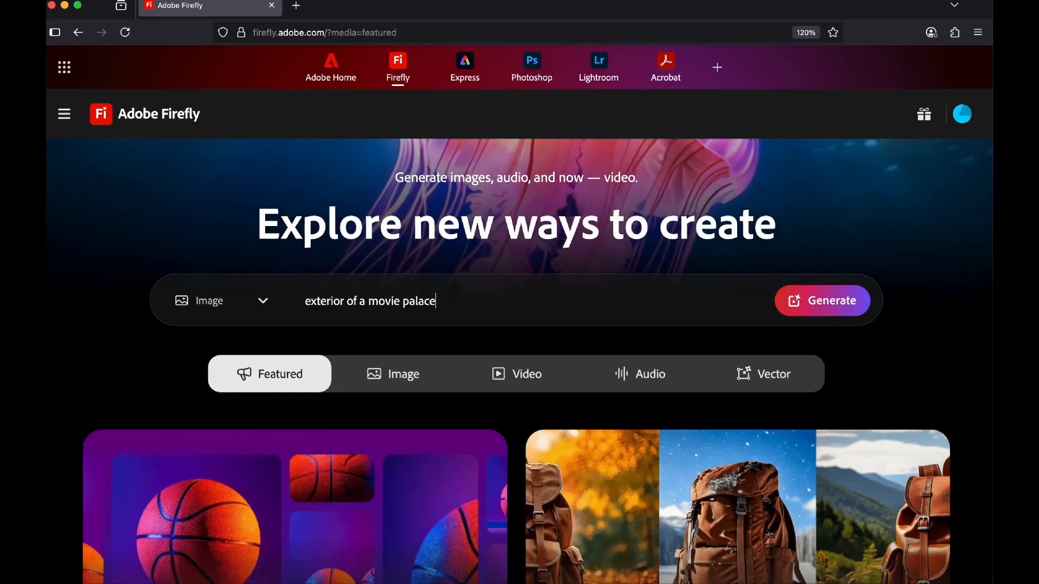
key(Return)
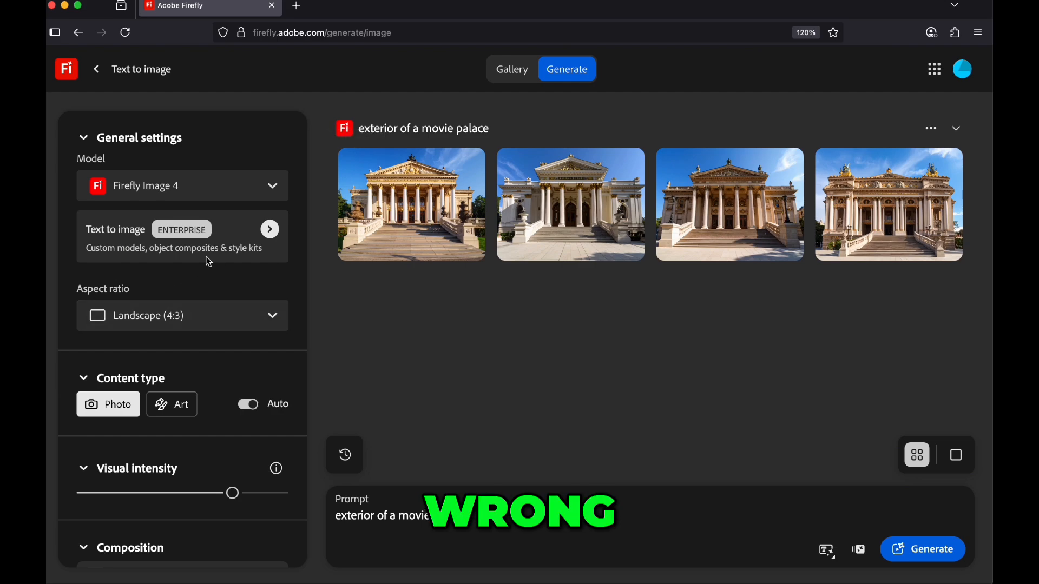
Step: Generate images from the prompt "exterior of a movie theatre" and set the aspect ratio to Widescreen (16:9)
key(Return)
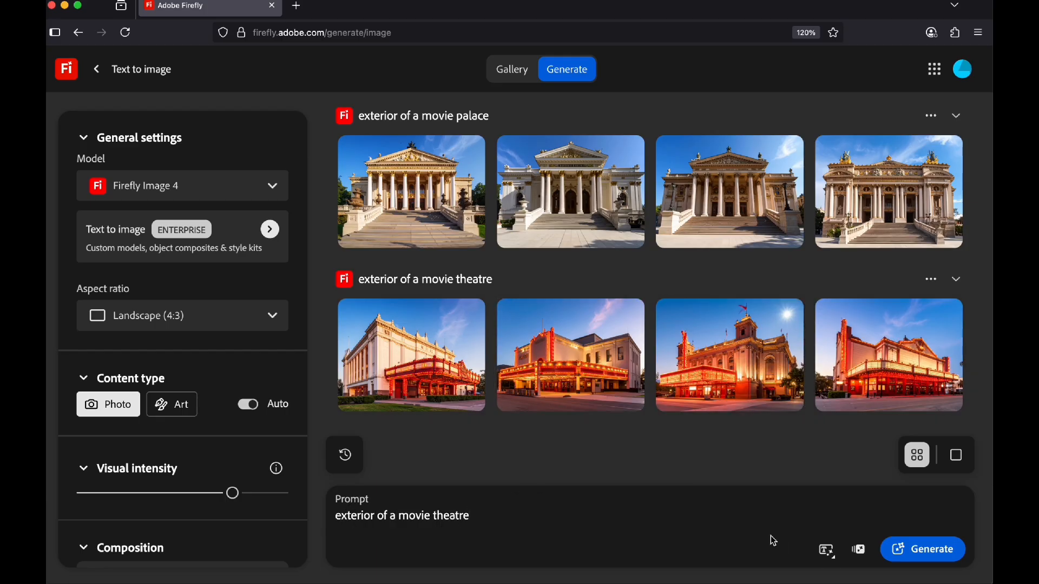
click(183, 316)
click(162, 355)
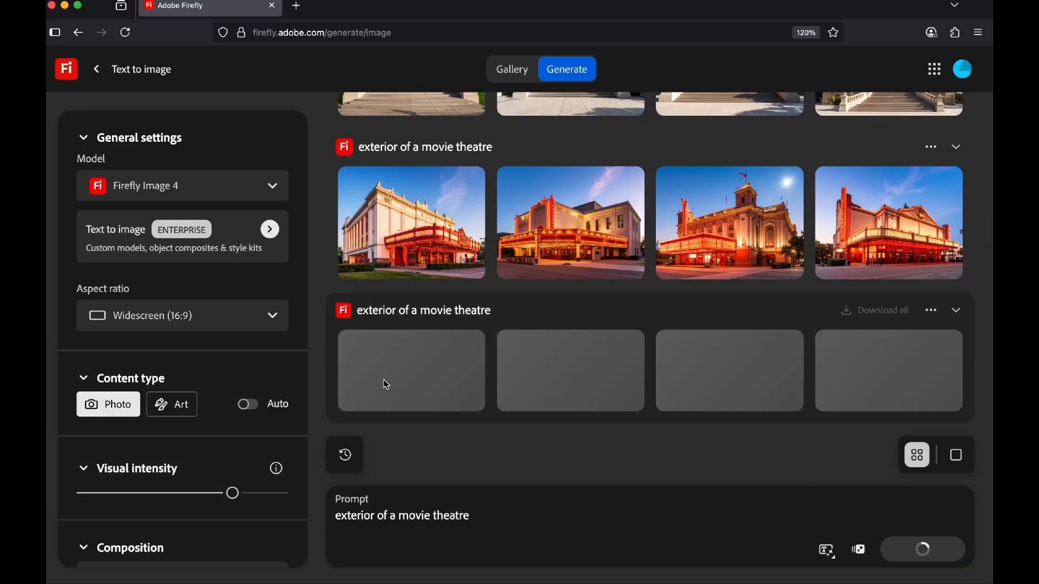
Step: Raise the visual intensity slightly and regenerate the widescreen movie theatre images
scroll(232, 390, down, 2)
drag(232, 383, 255, 385)
click(943, 558)
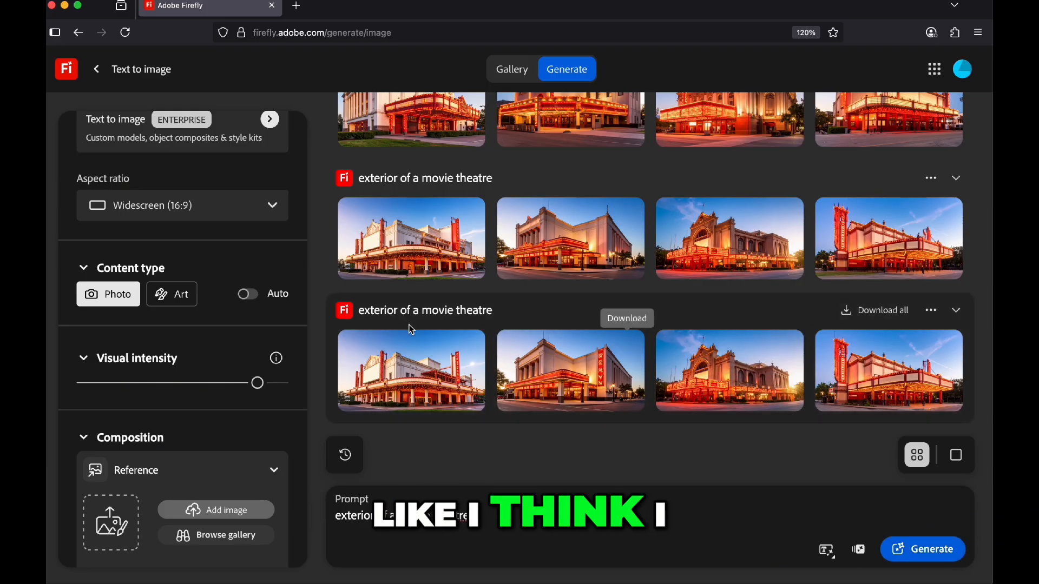
Step: Open the first image of the latest movie theatre set at full size and download it
click(420, 377)
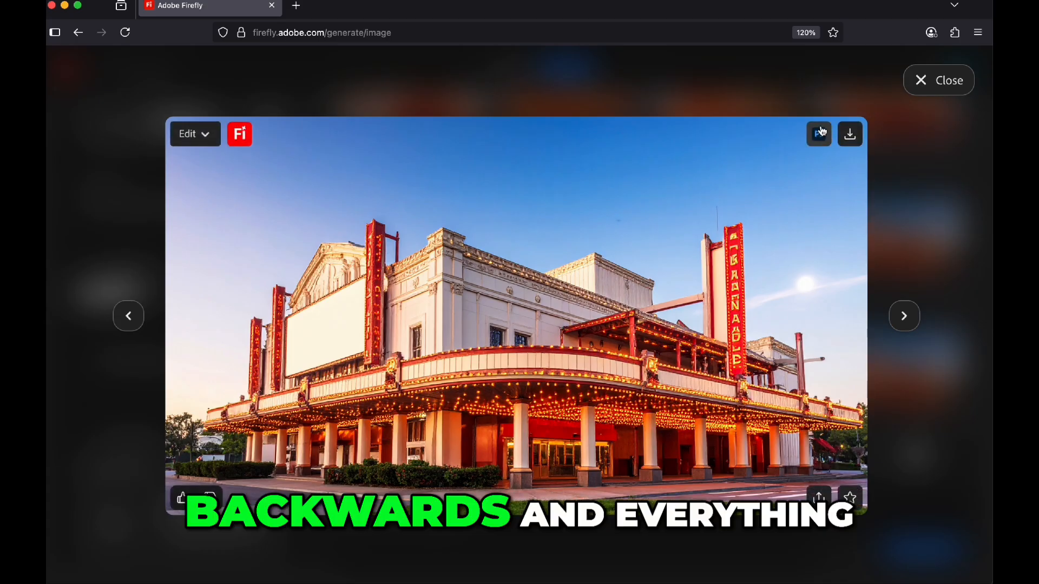
click(852, 136)
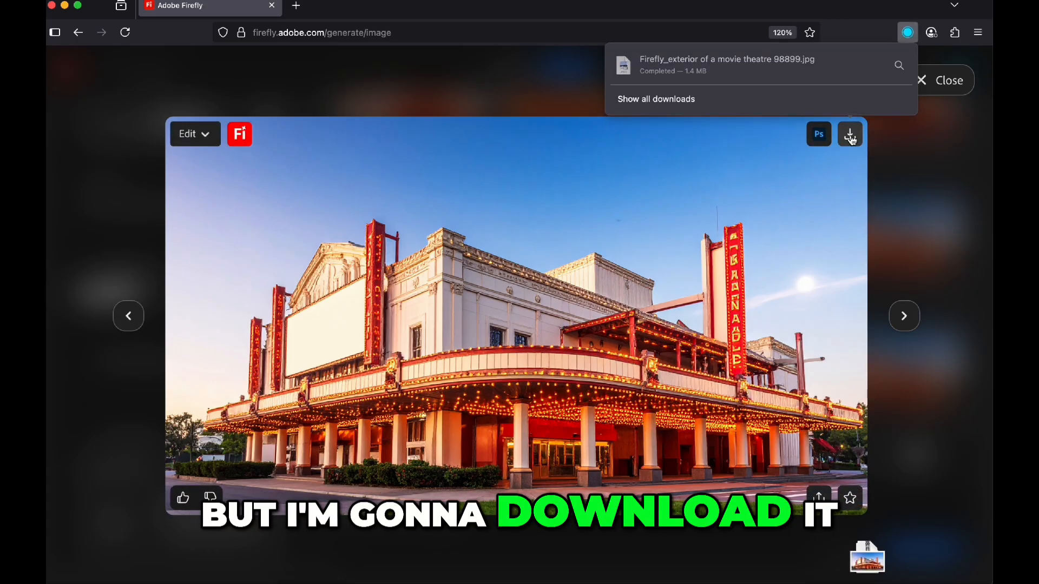
Step: Place Firefly_exterior of a movie theatre 98899.jpg from the TWINKIE MOVIE folder on the CapCut timeline and extend it to 00:00:10:08
key(super+Tab)
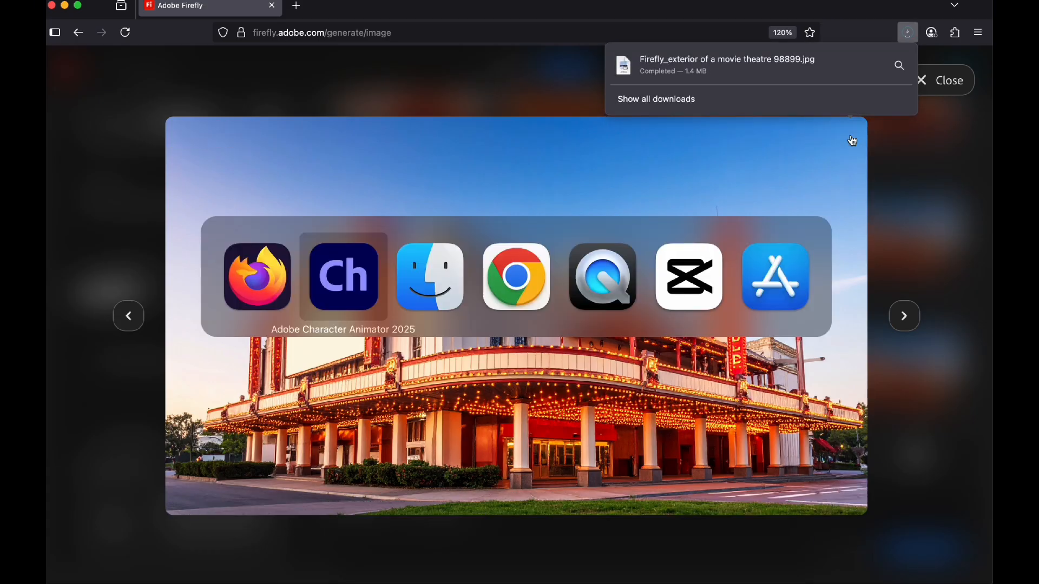
key(super+Tab)
key(super+Tab)
key(super+Tab)
key(super+Tab)
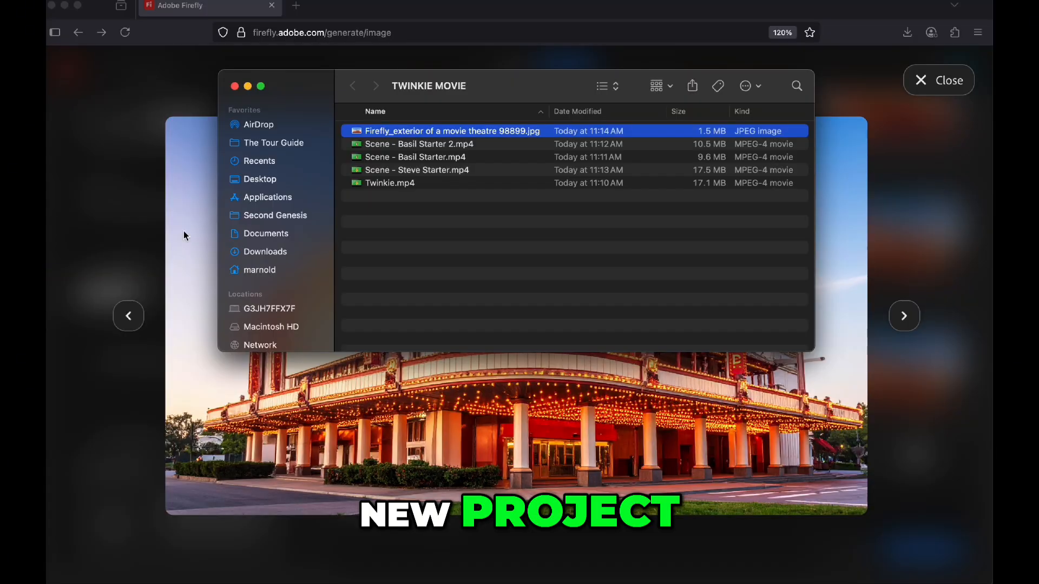
drag(383, 135, 454, 474)
key(super+Tab)
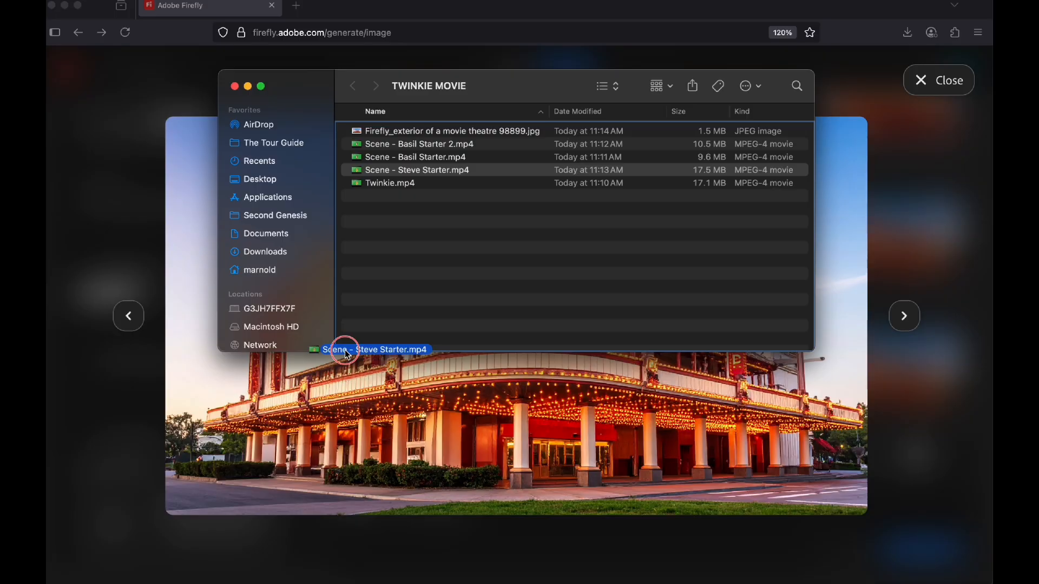
key(super+Tab)
drag(347, 346, 346, 355)
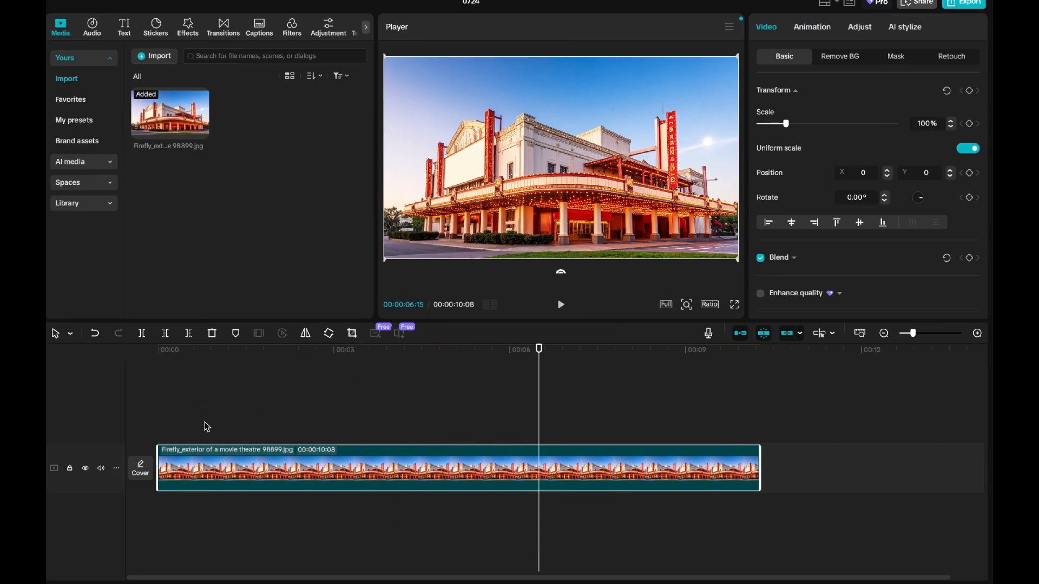
Step: Add Scene - Steve Starter.mp4 on a track above the theatre image and trim its start to leave 00:00:30:11
drag(717, 419, 342, 421)
drag(160, 410, 243, 422)
drag(310, 428, 225, 425)
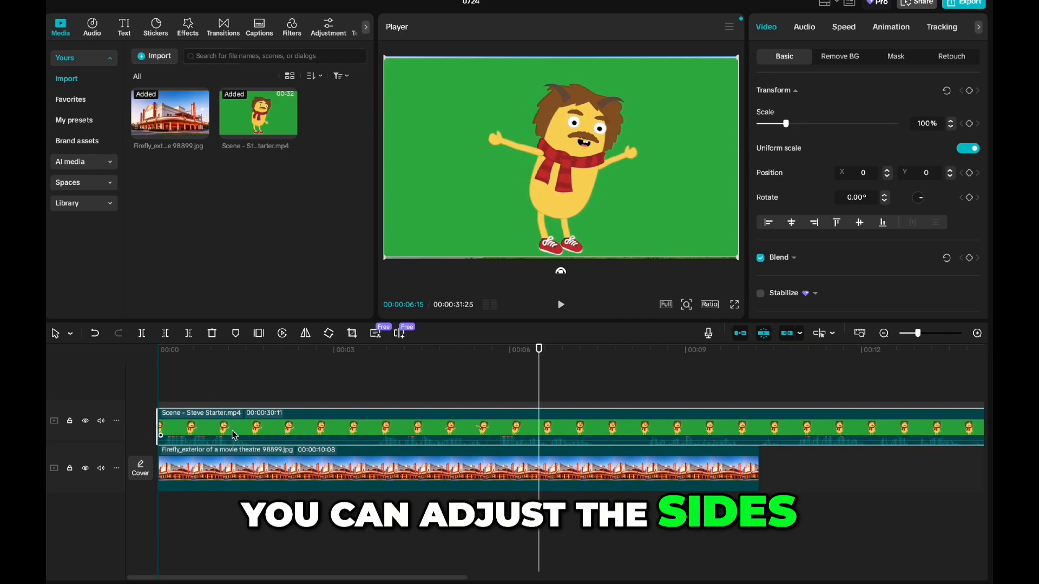
Step: Split the Scene - Steve Starter.mp4 clip at 00:00:01:21, after the popcorn line
click(206, 358)
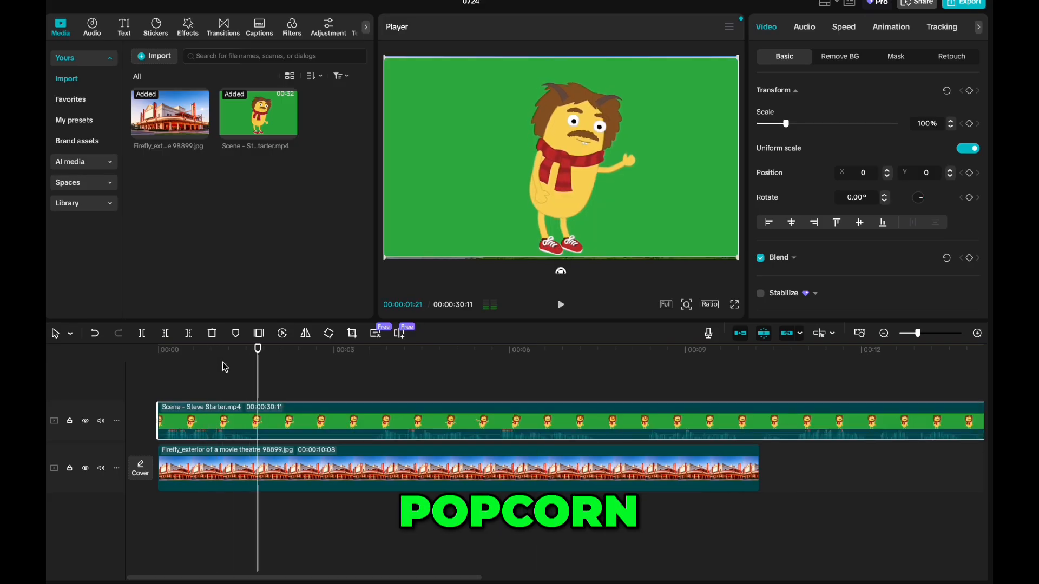
key(super+b)
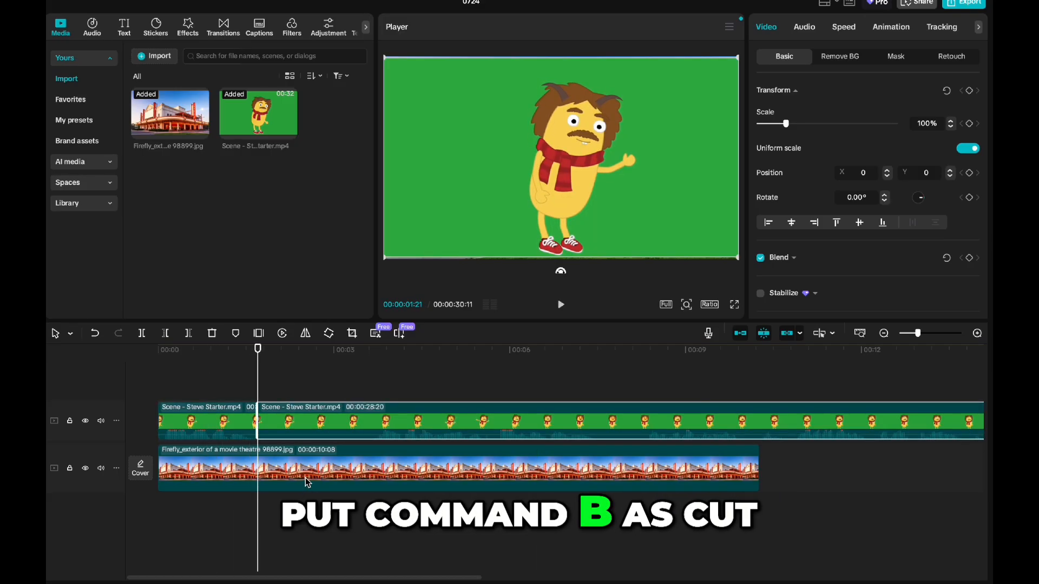
Step: Cut the second Scene - Steve Starter.mp4 clip down to the part from 00:00:03:19 to 00:00:08:01, deleting the pieces before and after it
key(space)
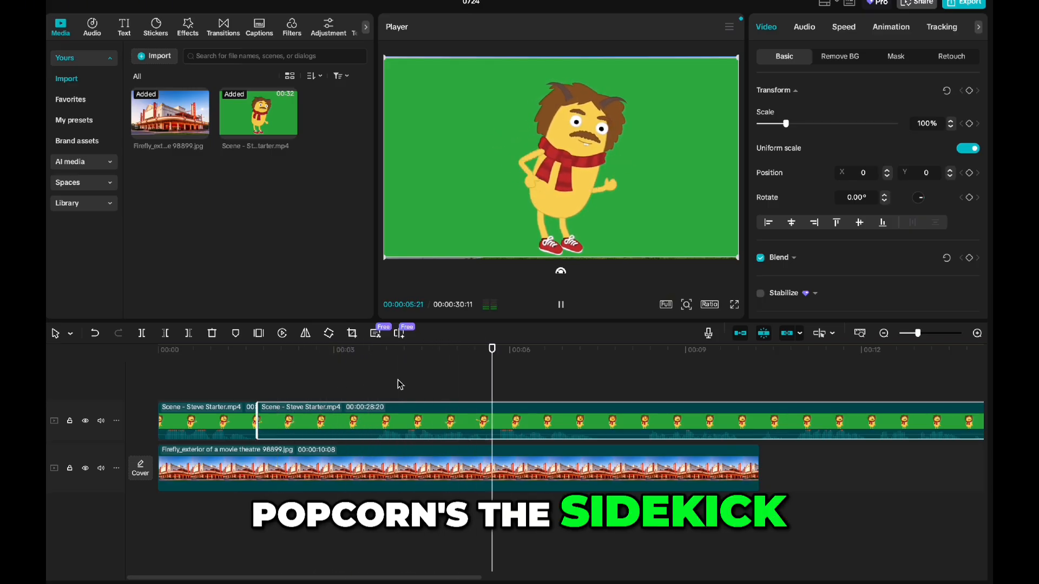
key(space)
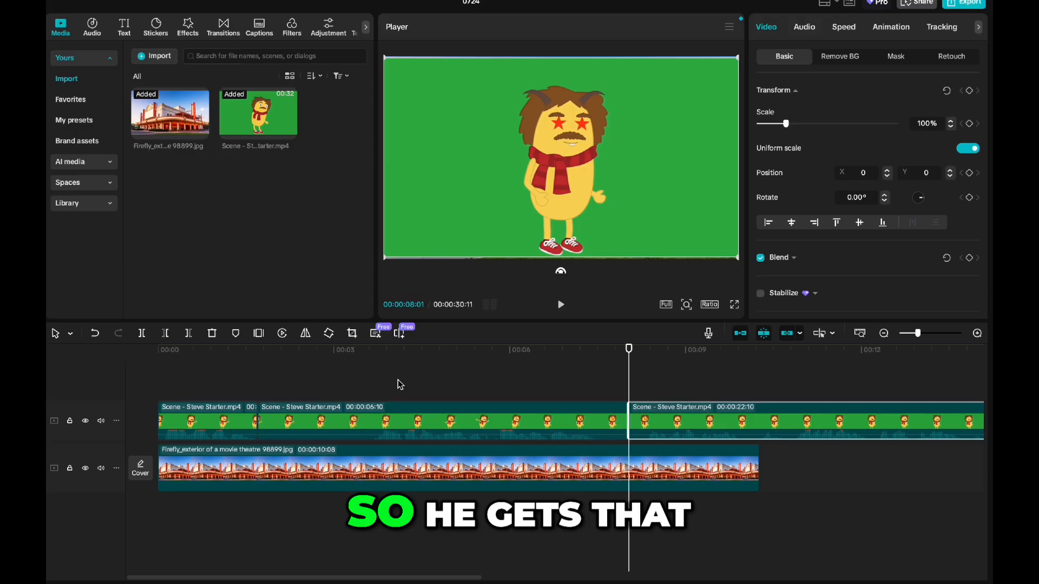
drag(469, 358, 370, 366)
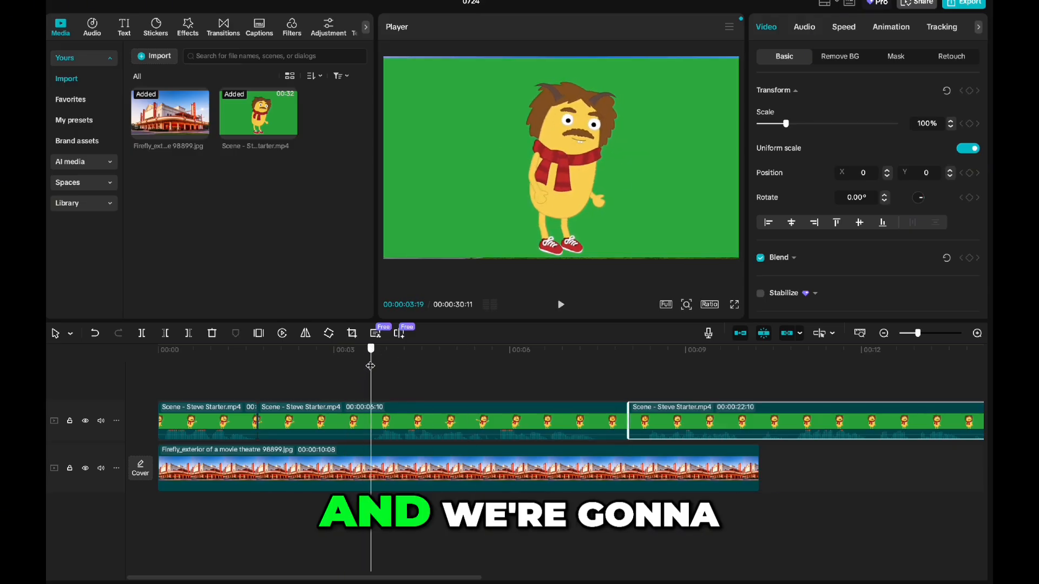
key(ctrl+b)
click(322, 426)
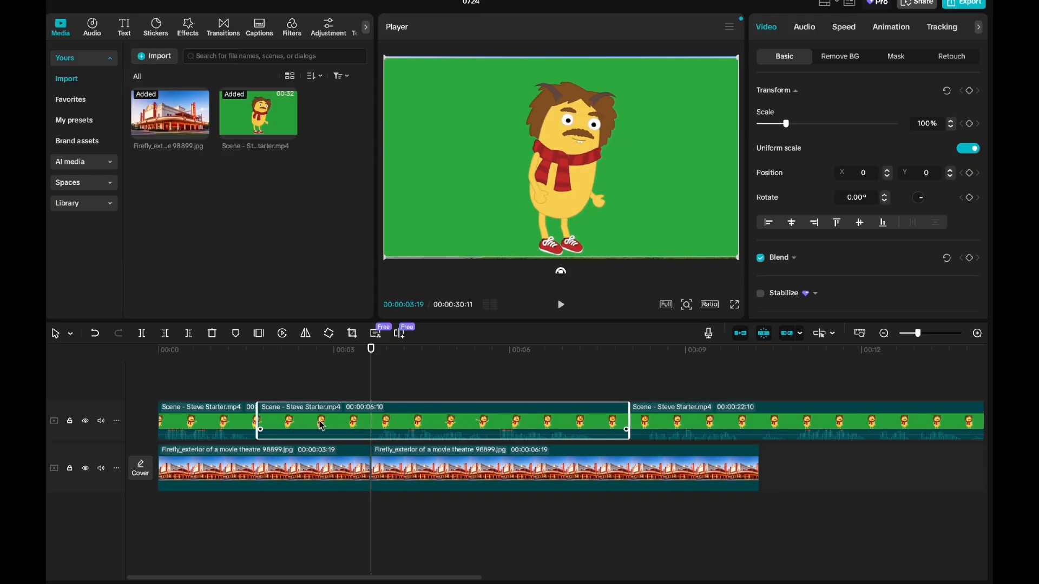
key(BackSpace)
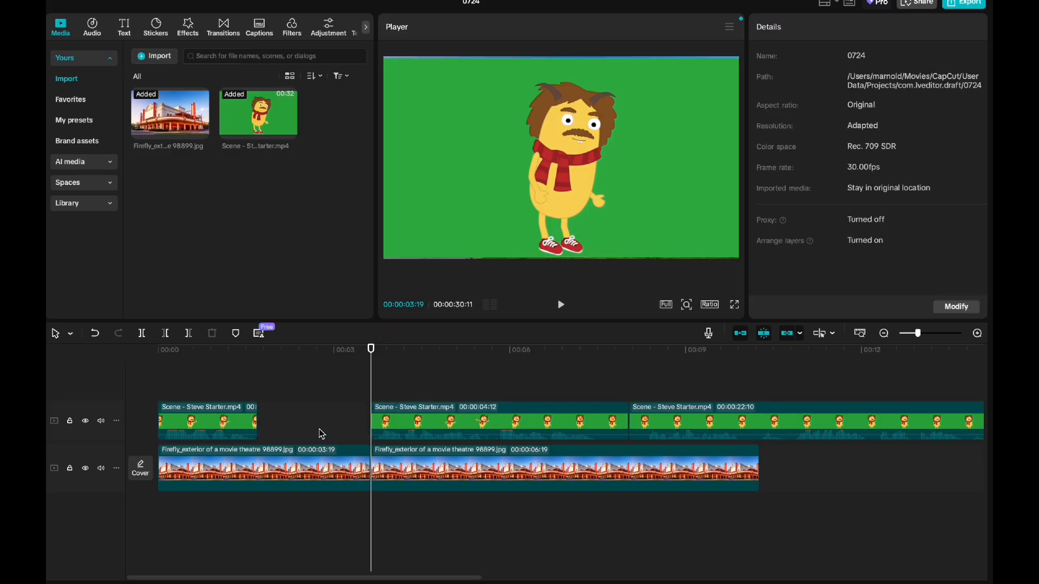
click(674, 430)
key(BackSpace)
Step: Add Scene - Basil Starter 2.mp4 from the TWINKIE MOVIE folder to the character track after the theatre image's end and split it at 00:00:21:12
key(super+Tab)
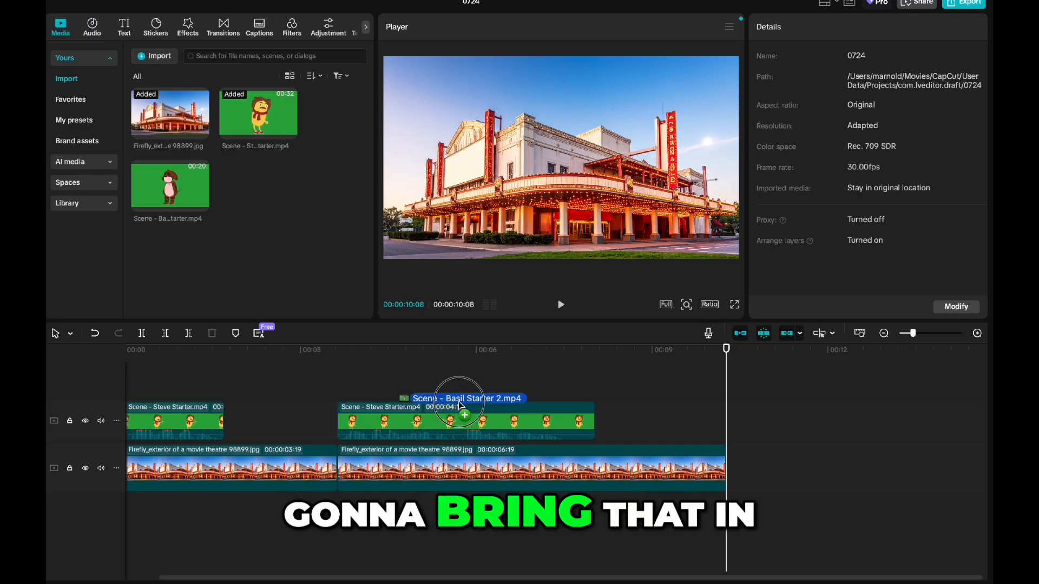
drag(464, 398, 676, 425)
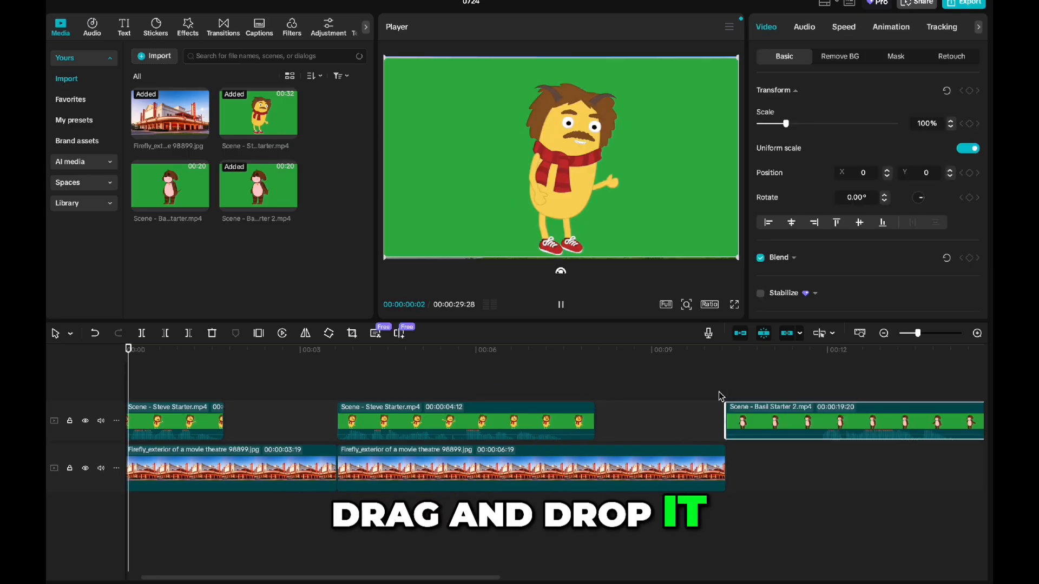
key(space)
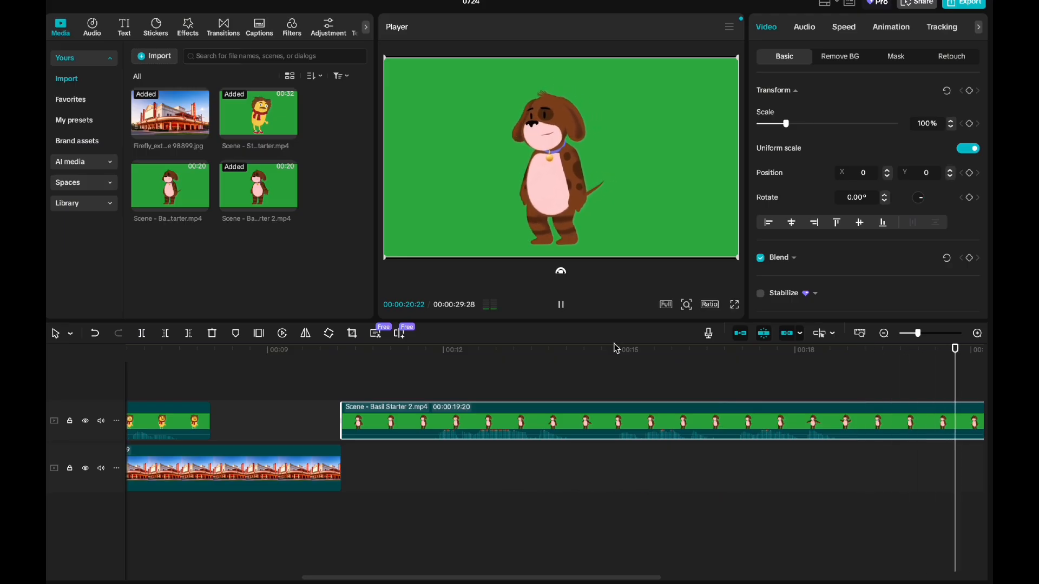
key(space)
key(ctrl+b)
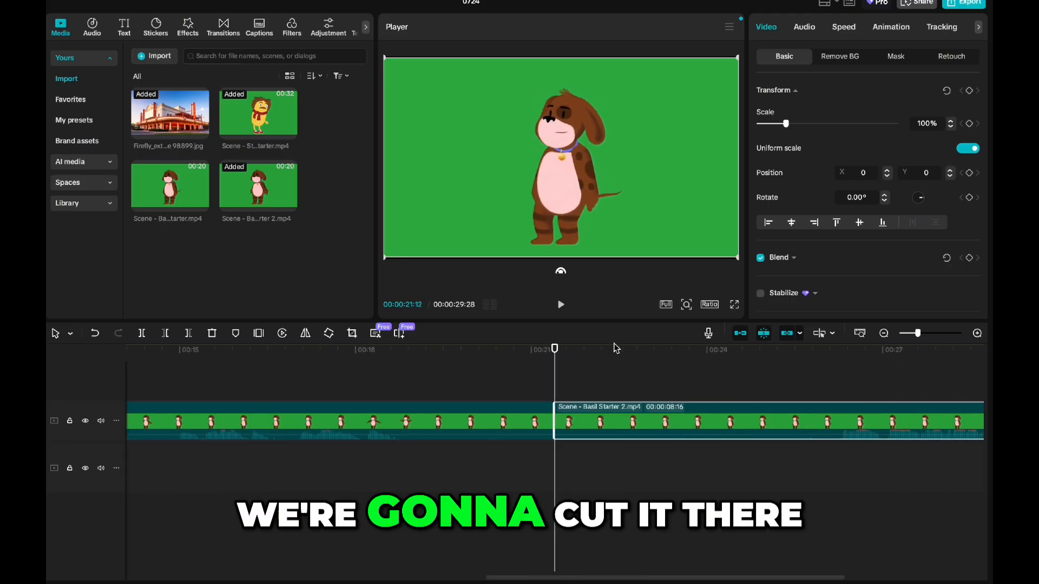
Step: Split the first Scene - Basil Starter 2.mp4 piece at 00:00:14:18 and delete its opening part
scroll(494, 371, left, 6)
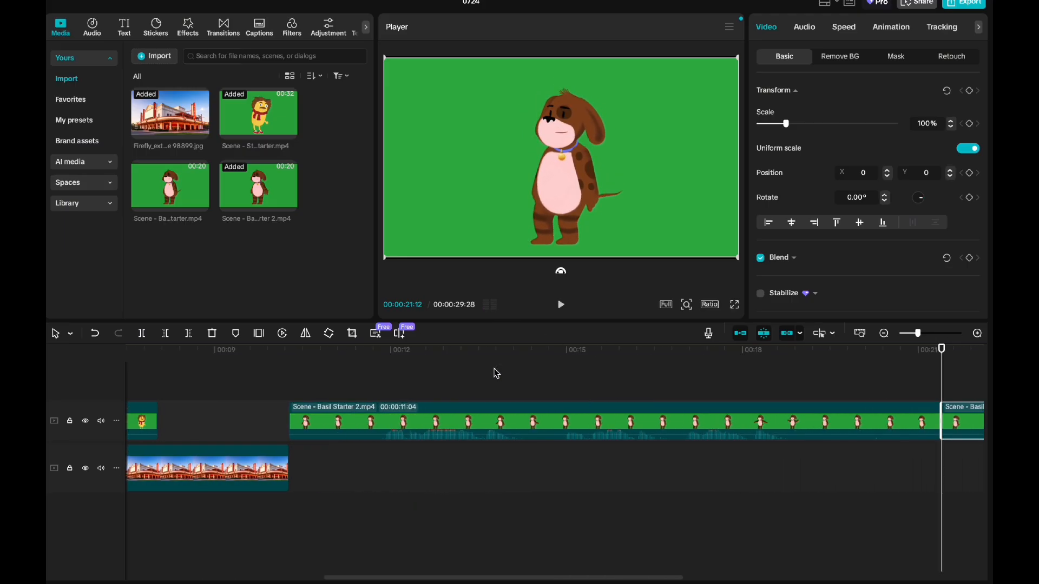
drag(705, 349, 564, 354)
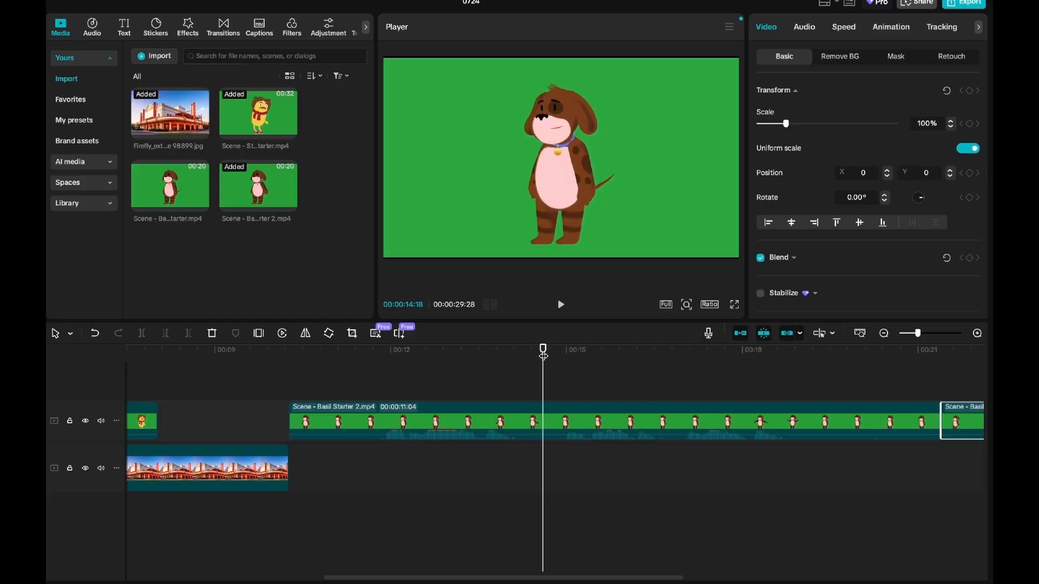
click(508, 425)
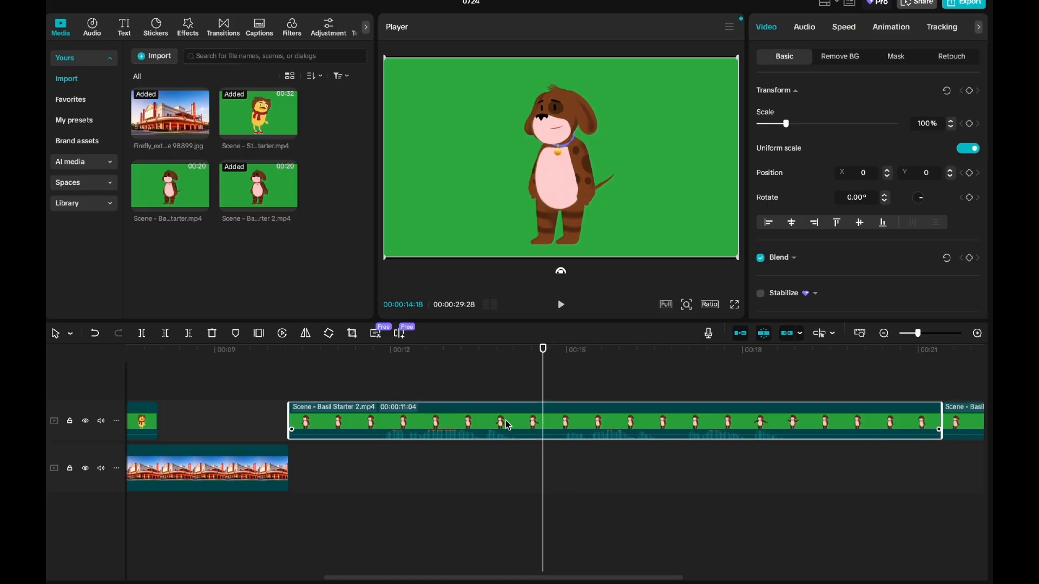
key(ctrl+b)
click(490, 424)
key(Delete)
Step: Place the trimmed Basil clip directly between the two Steve clips and extend the second theatre image to 00:00:09:08 to match their end
drag(611, 414, 327, 373)
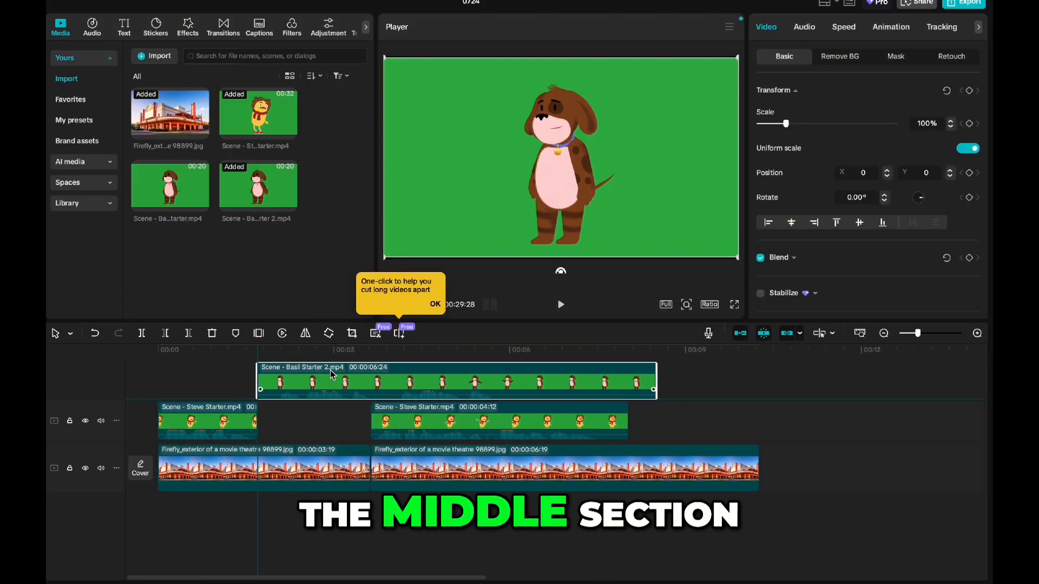
drag(420, 449, 712, 449)
drag(512, 396, 517, 454)
drag(747, 414, 733, 419)
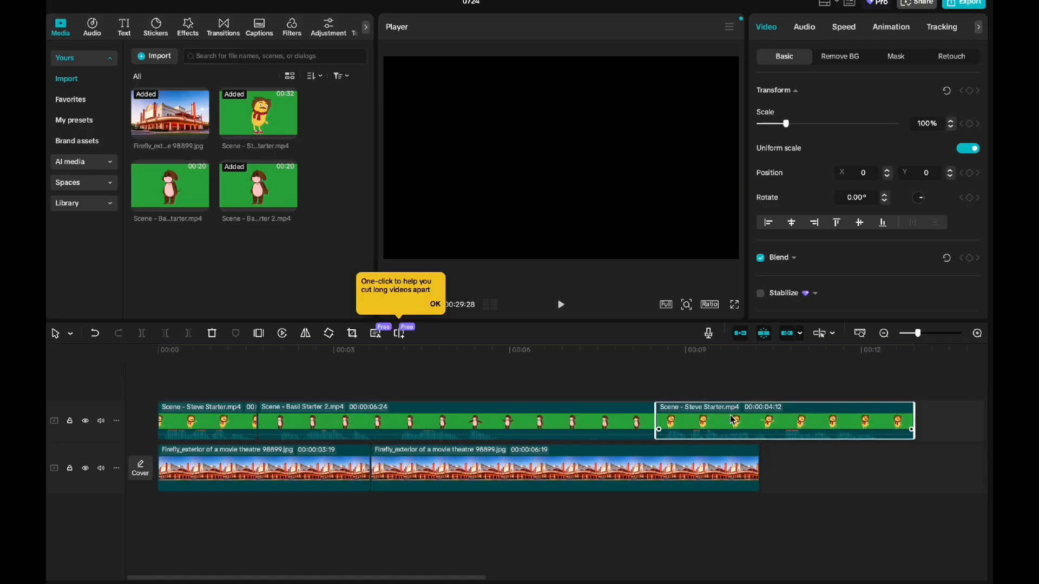
drag(764, 469, 918, 476)
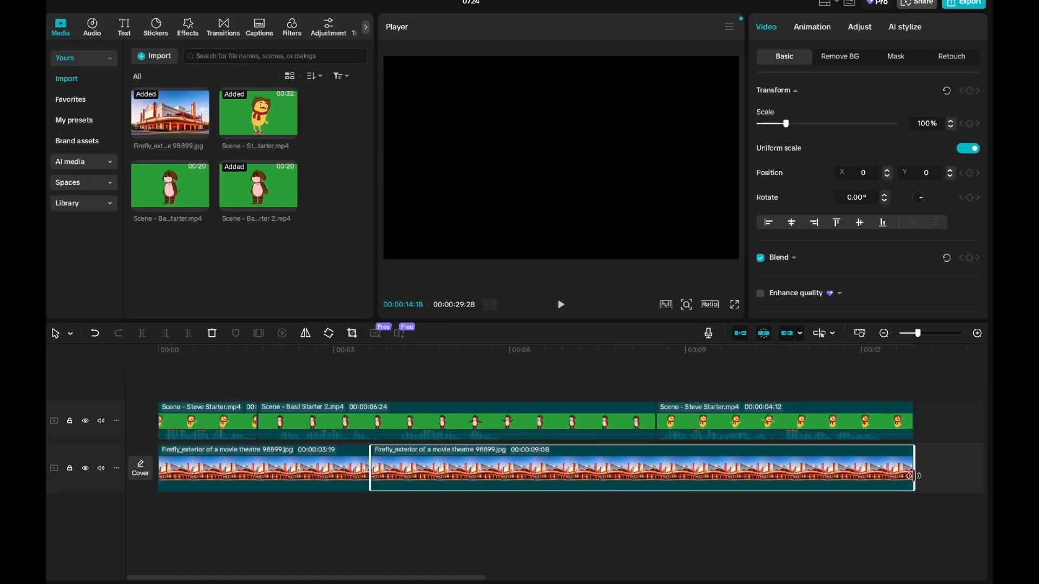
Step: Remove the green background from the first Scene - Steve Starter.mp4 clip with Chroma key, sampling the green
drag(260, 355, 155, 362)
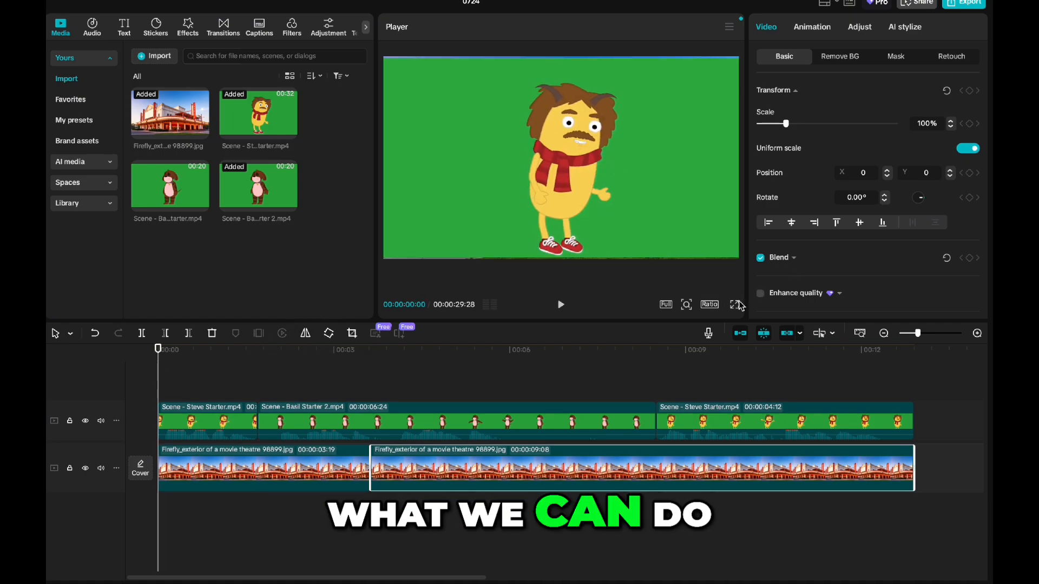
click(222, 420)
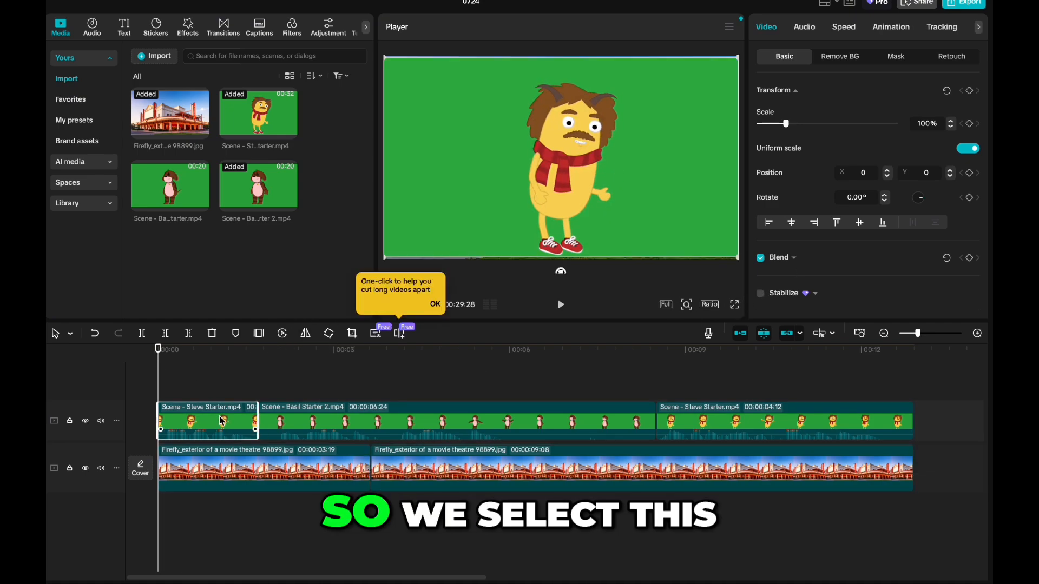
click(844, 59)
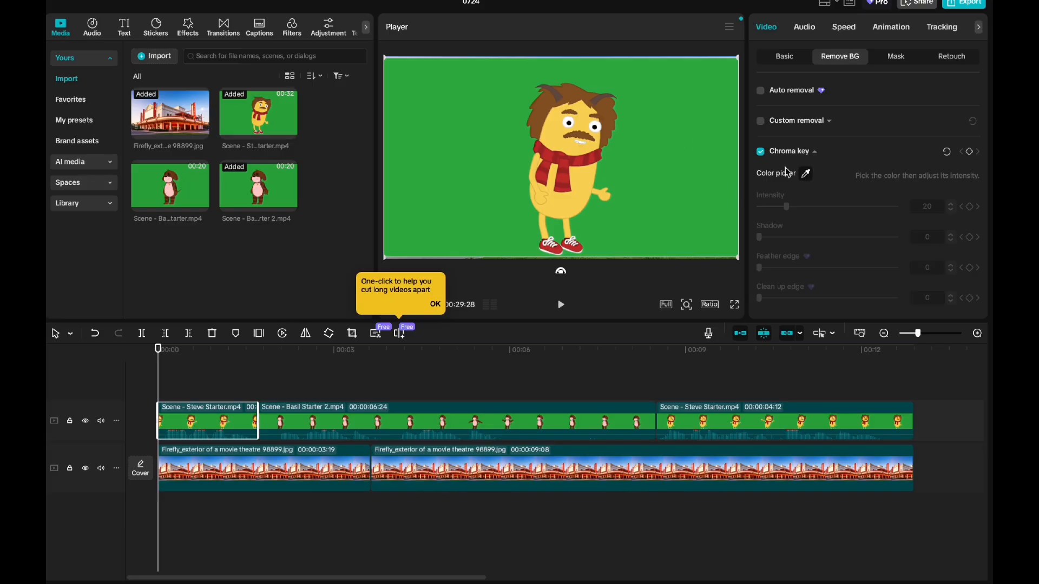
click(691, 144)
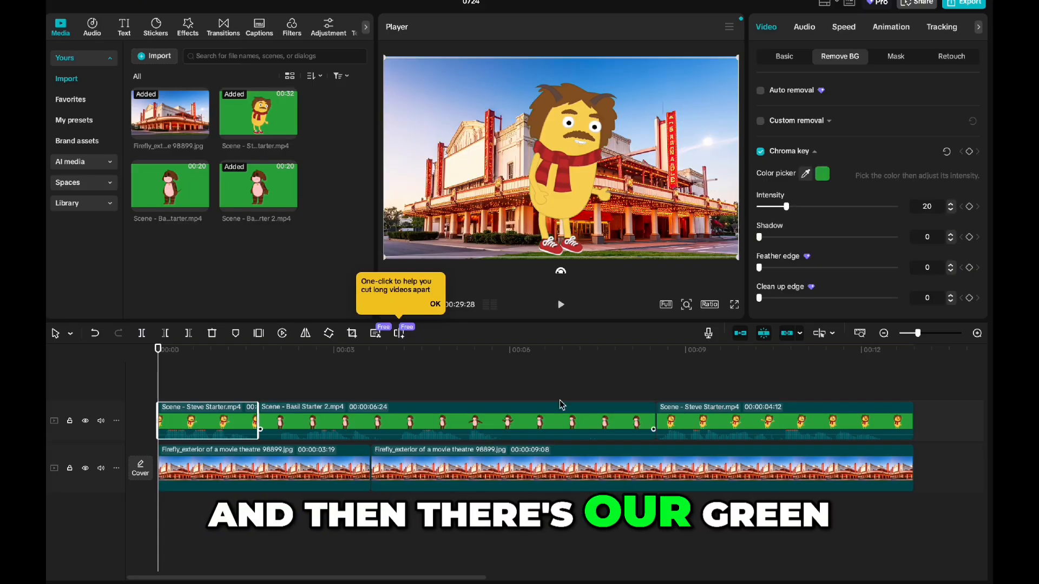
Step: Apply Chroma key to the Scene - Basil Starter 2.mp4 clip between the Steve clips, sampling its green background
click(527, 357)
click(548, 421)
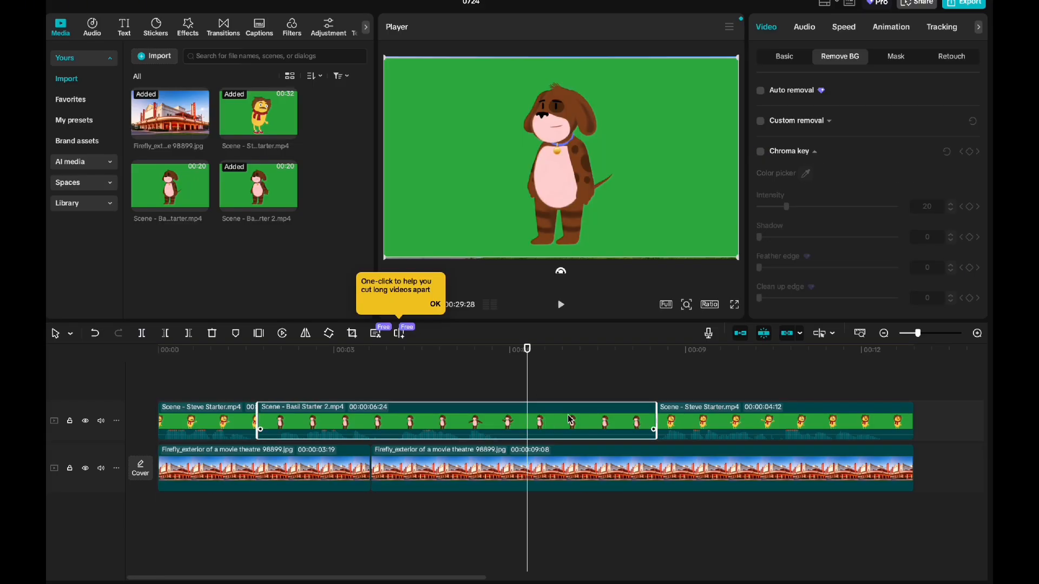
click(760, 151)
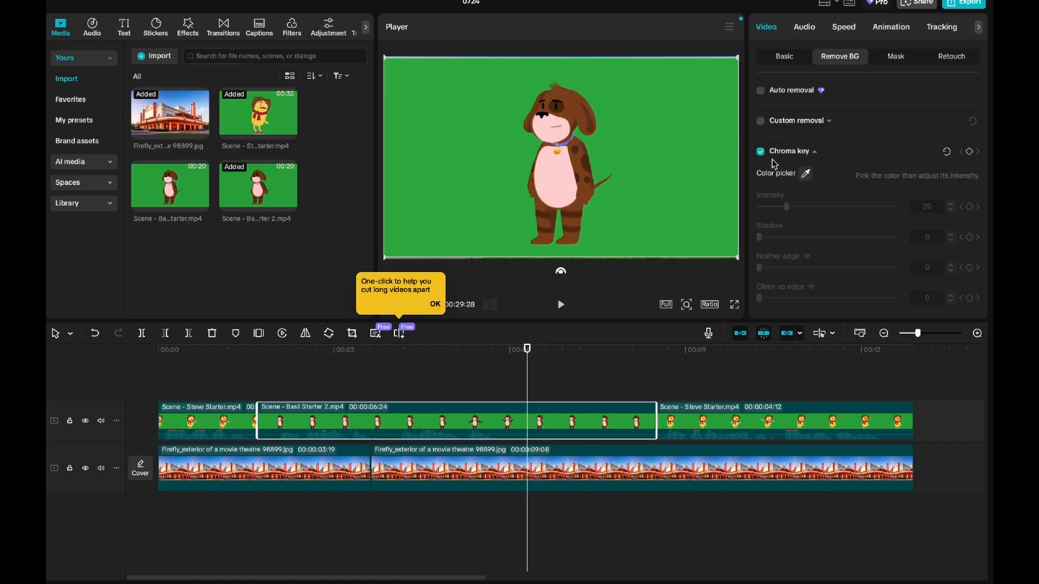
click(806, 174)
click(662, 117)
Step: Apply Chroma key to the last Scene - Steve Starter.mp4 clip, sampling its green background
click(720, 358)
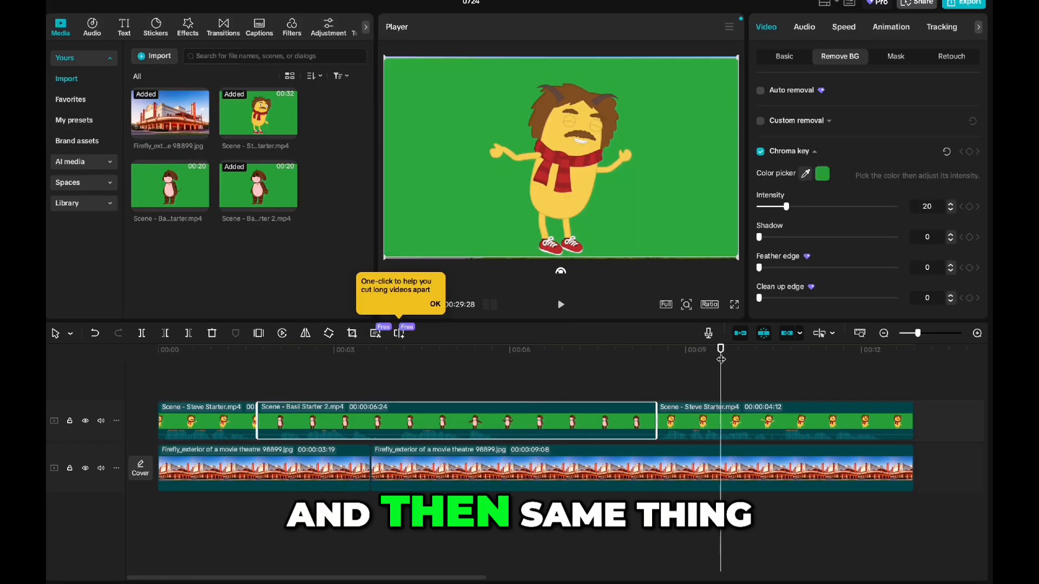
click(733, 436)
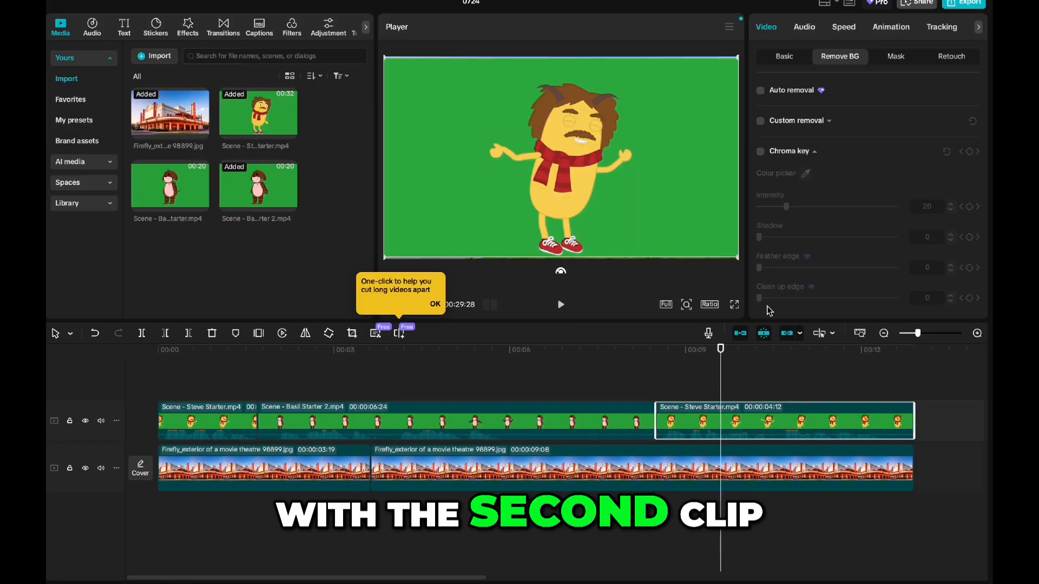
click(761, 152)
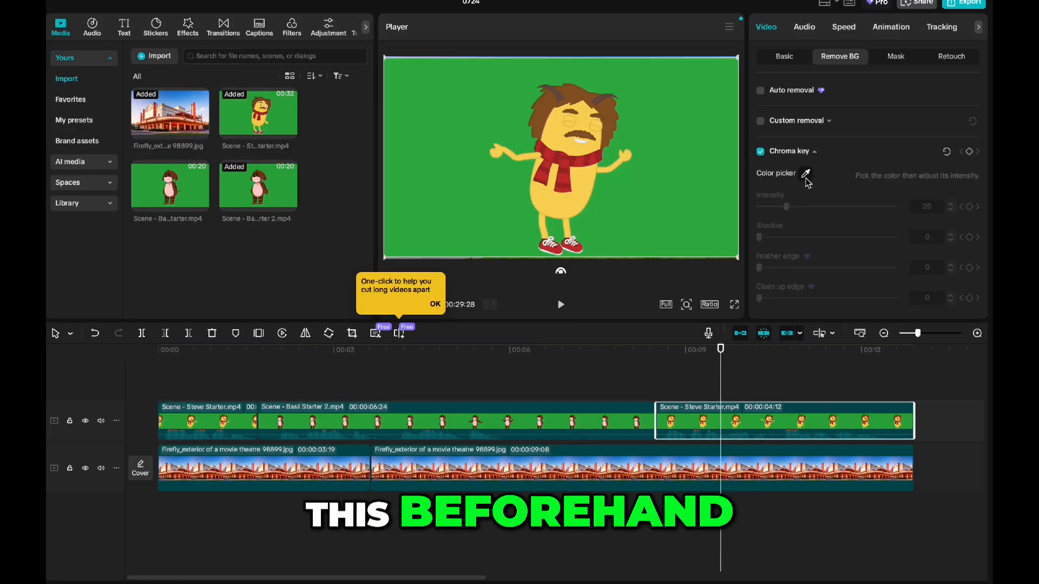
click(719, 157)
Step: Move the first Steve clip to a new track above and extend the Basil clip's start back to 00:00:00:00 beneath it
drag(668, 355, 154, 387)
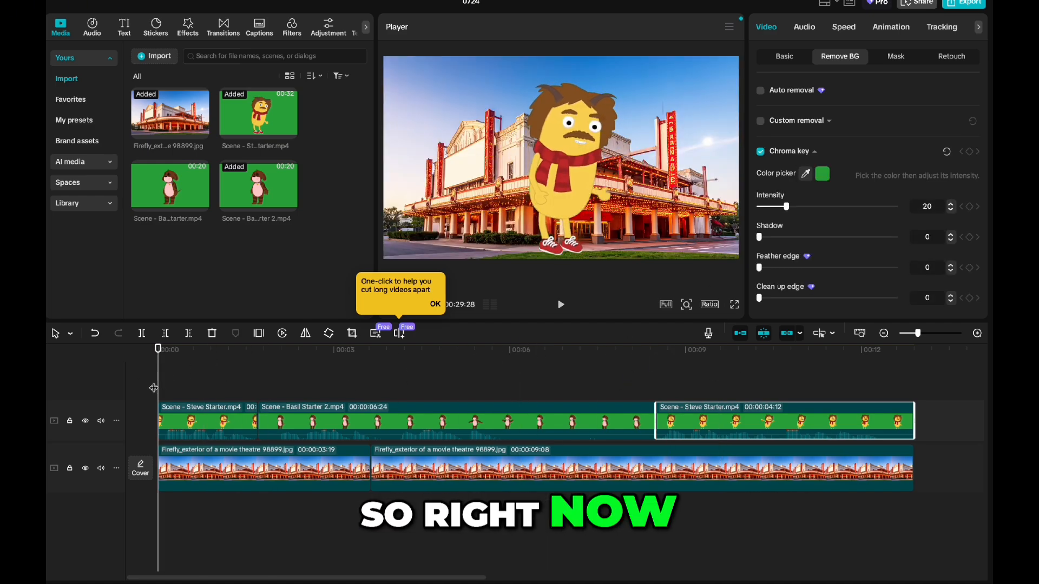
drag(214, 411, 213, 376)
click(257, 458)
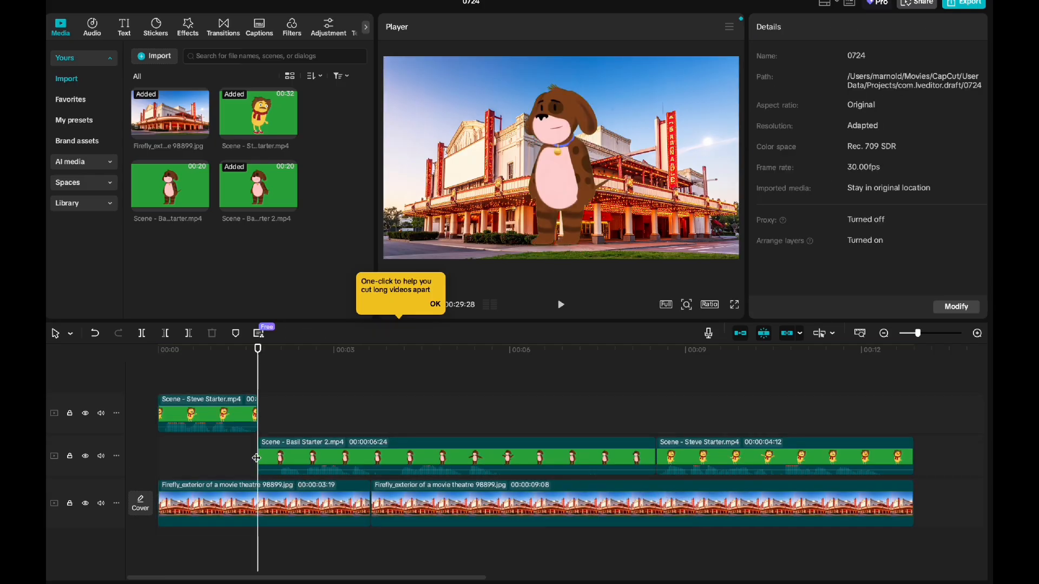
drag(260, 451, 158, 457)
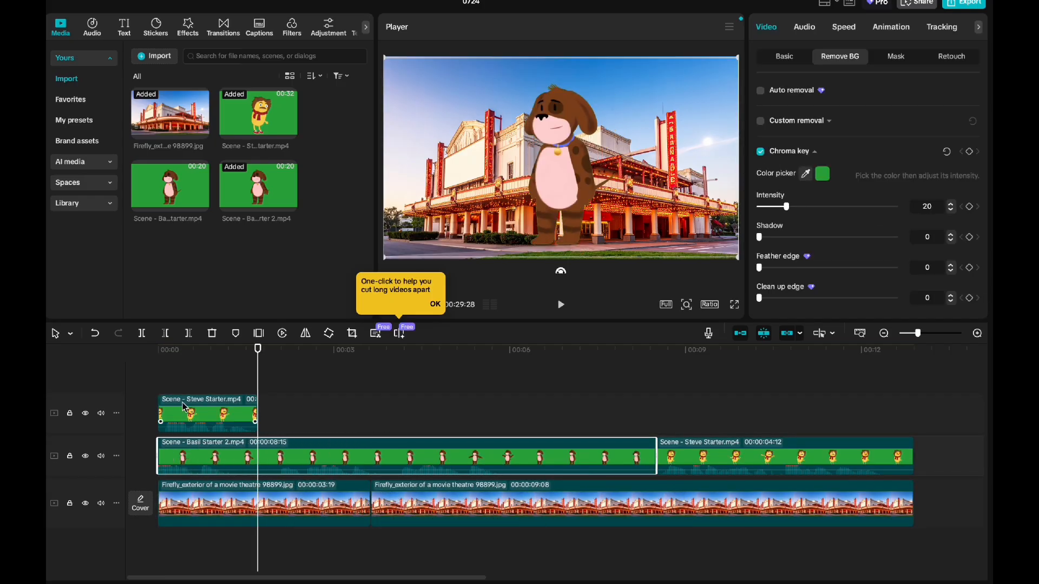
Step: Move the Twinkie in the first Steve clip to the left of the frame and enlarge it to a waist-up size
drag(254, 350, 215, 351)
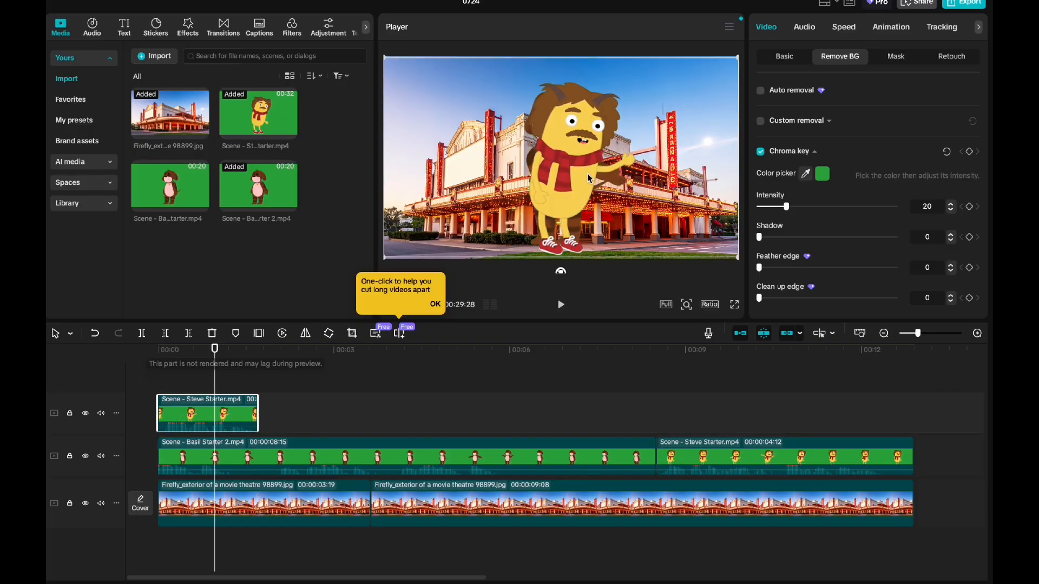
drag(581, 177, 464, 177)
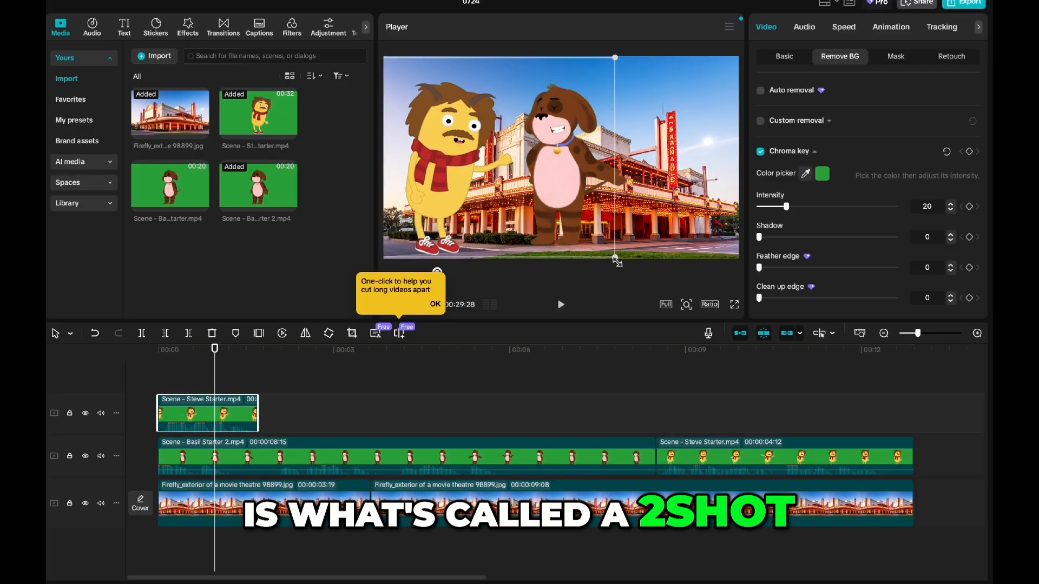
drag(617, 262, 904, 466)
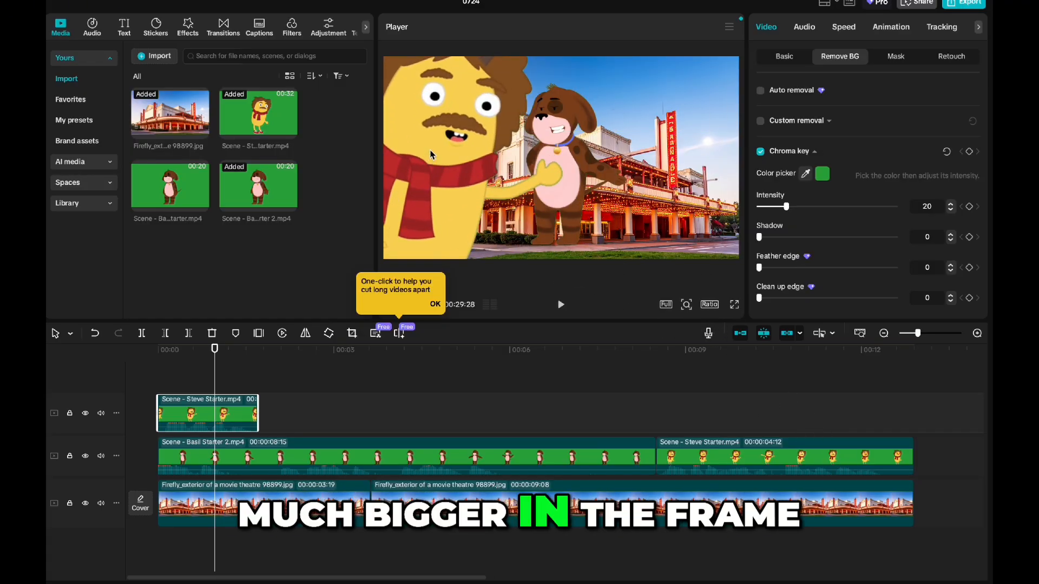
drag(430, 155, 475, 193)
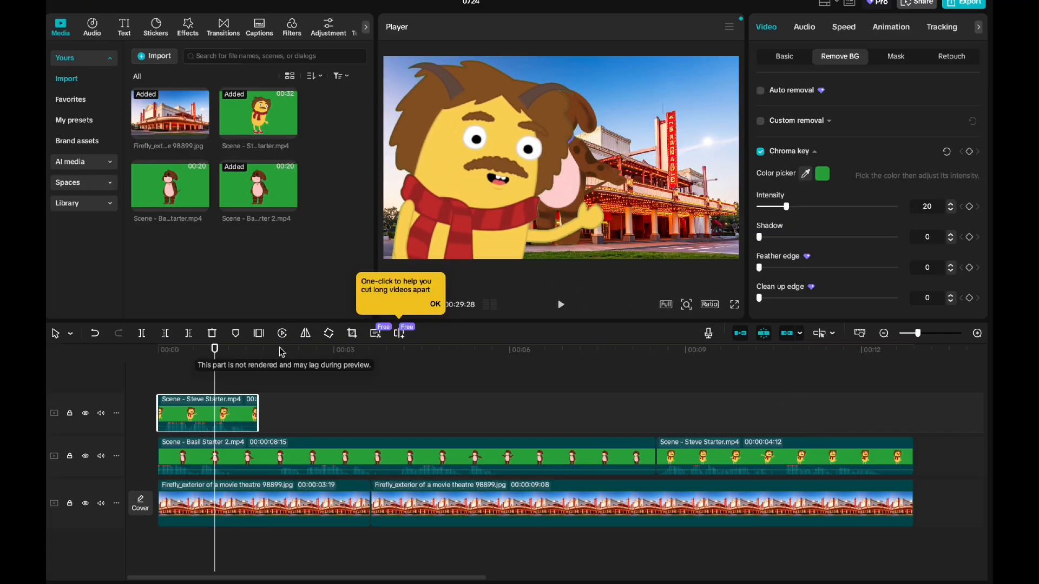
Step: Enlarge the puppy on the right of the frame and shift the Twinkie slightly up and left to complete the two-shot
click(290, 457)
drag(602, 208, 754, 270)
drag(740, 123, 732, 154)
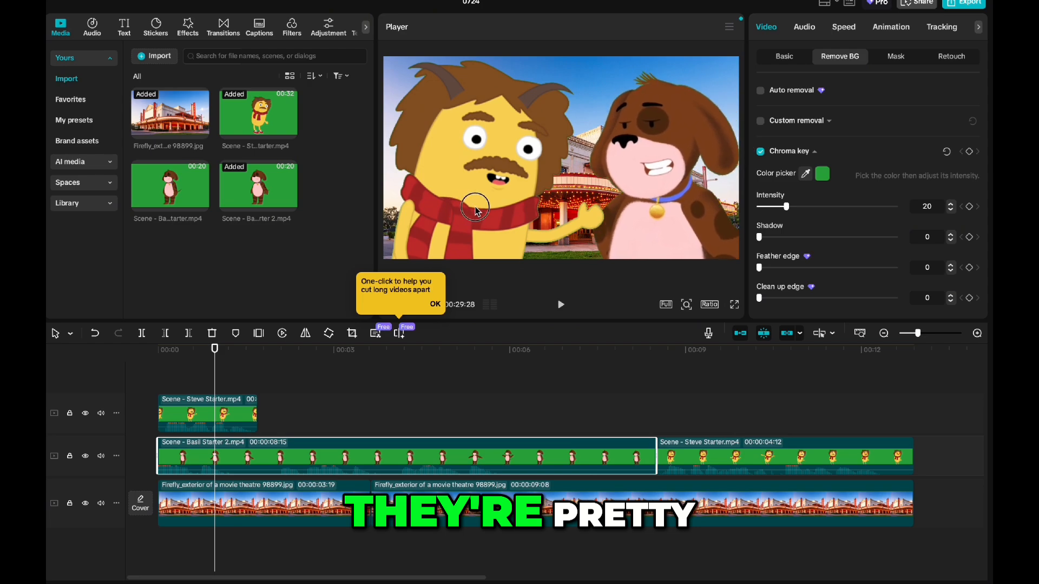
mouse_move(486, 203)
mouse_down()
mouse_move(451, 199)
mouse_move(465, 193)
mouse_up()
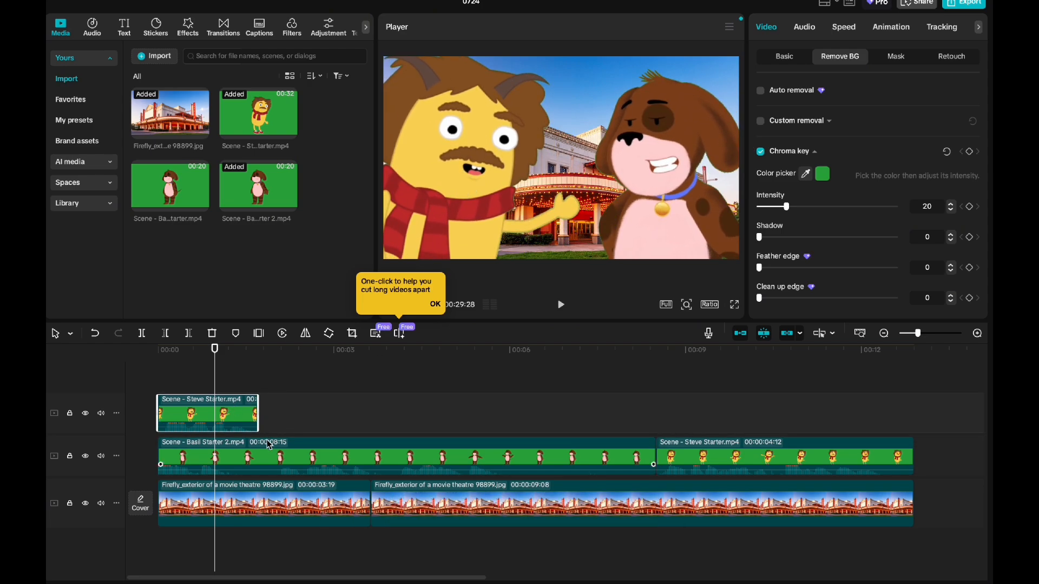
Step: Split the Scene - Basil Starter 2.mp4 clip where the puppy stops talking during the first Steve clip, leaving a 00:00:07:09 second part
click(240, 456)
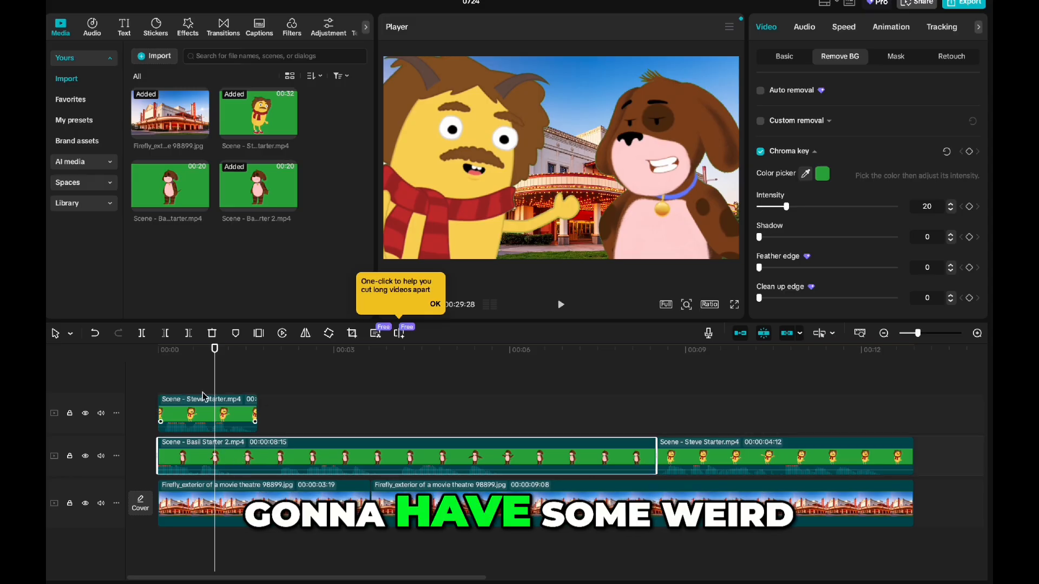
click(225, 350)
drag(224, 351, 228, 352)
key(ctrl+b)
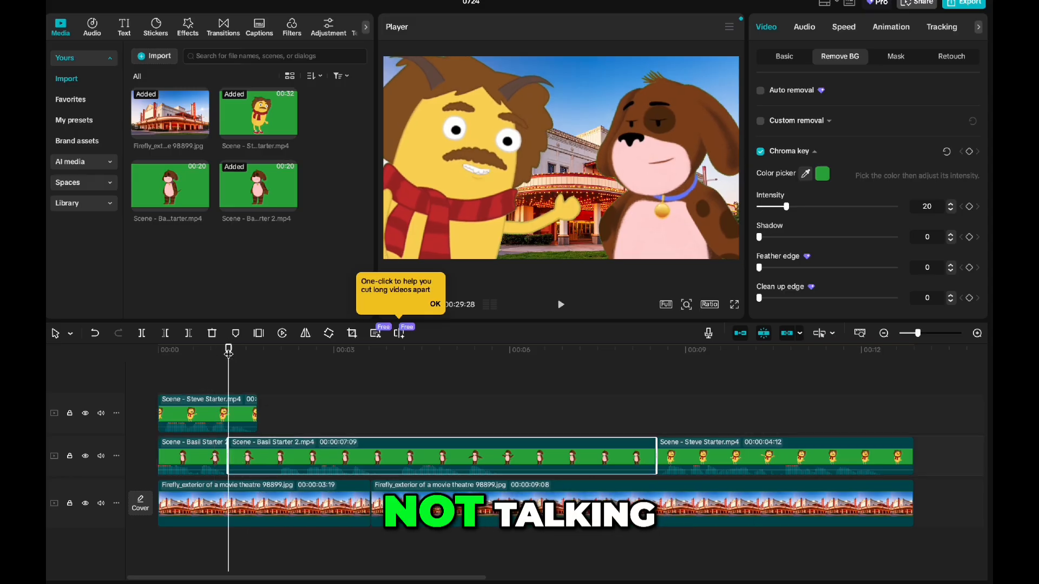
Step: Delete the first part of the Scene - Basil Starter 2.mp4 clip, beneath the first Steve clip
click(192, 457)
key(Delete)
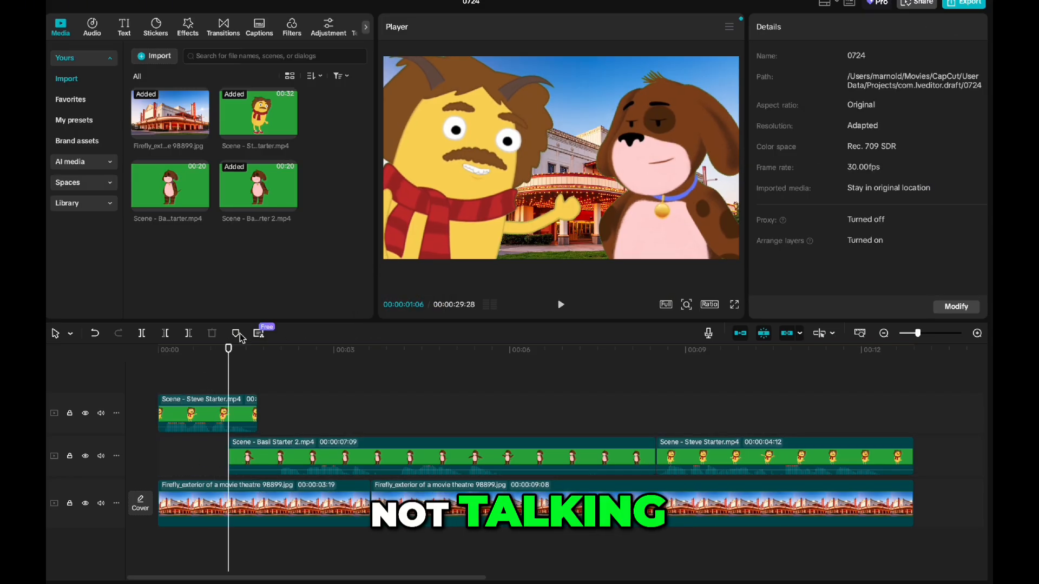
Step: Split the Basil clip and theatre background at 00:00:02:00, and move the short silent Basil piece to 00:00:00:00
drag(229, 349, 272, 352)
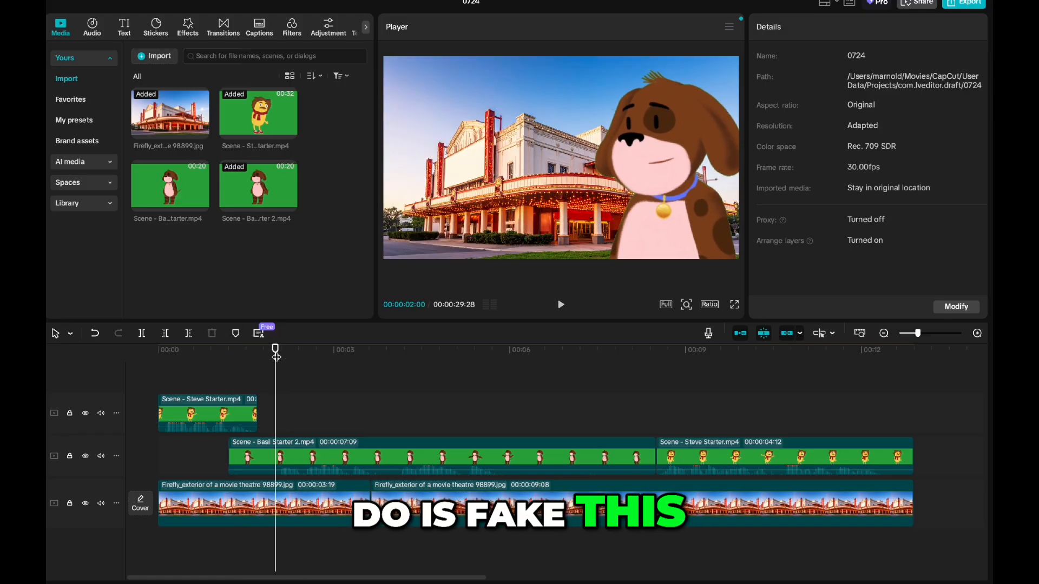
key(ctrl+b)
click(260, 460)
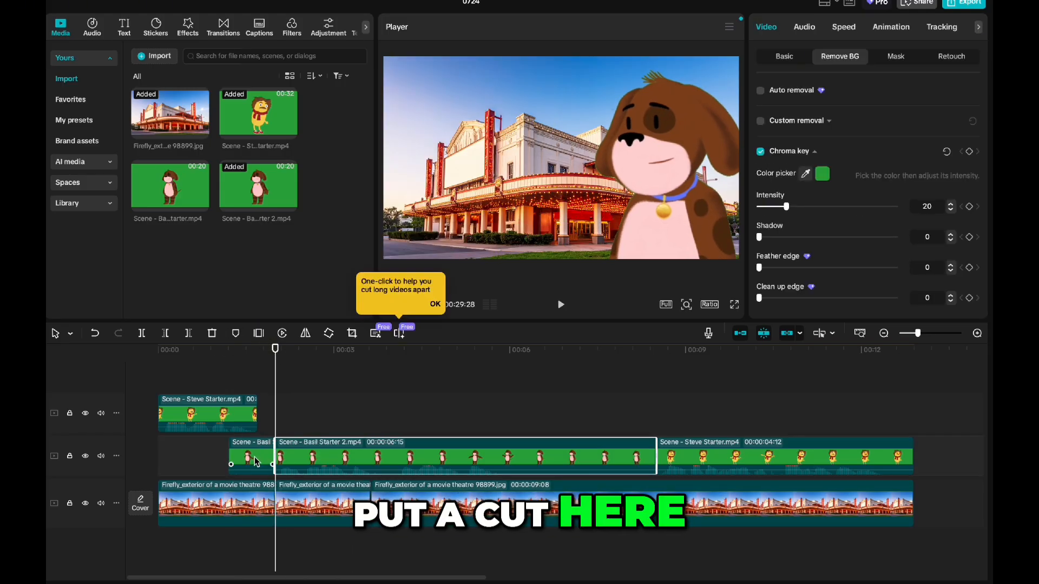
Step: Slow the opening Basil piece to 0.36x speed and trim its end to match the end of the first Steve clip
click(844, 26)
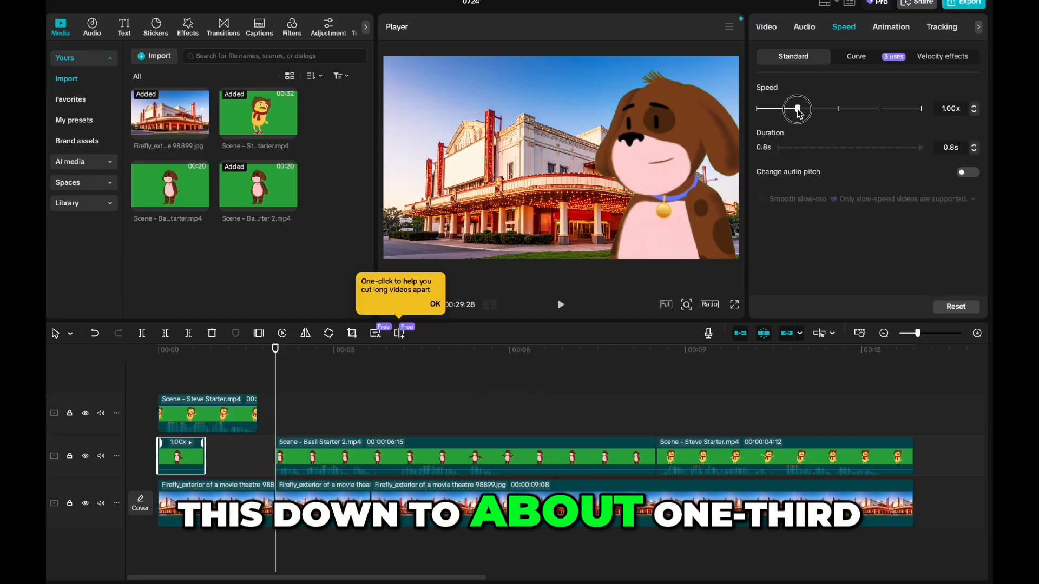
drag(798, 109, 770, 114)
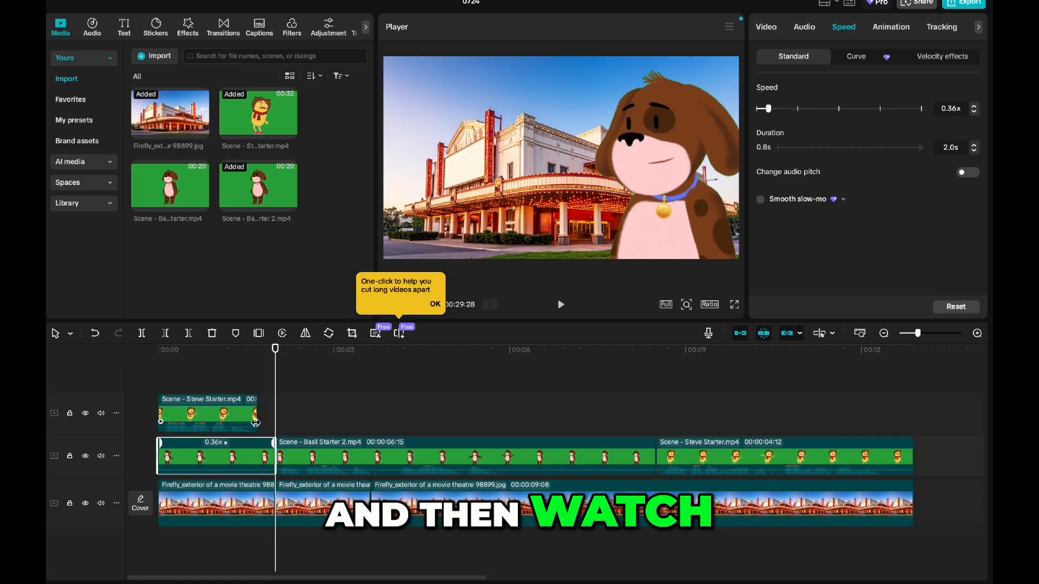
drag(273, 454, 254, 461)
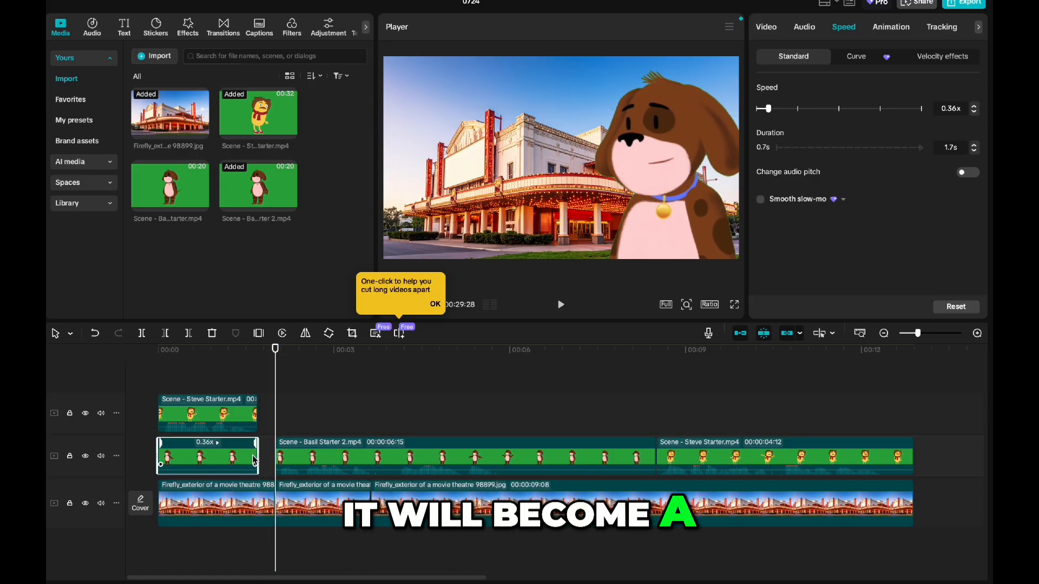
Step: Place the following Basil clip directly after the slowed piece and trim it to the puppy's spoken line, 00:00:04:14 long
drag(322, 450, 303, 452)
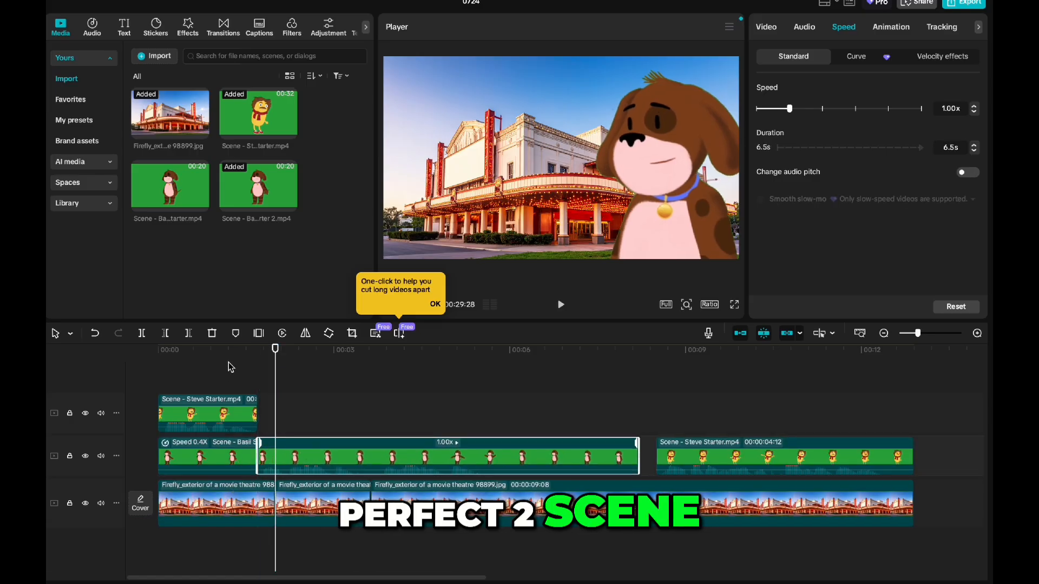
click(176, 367)
key(space)
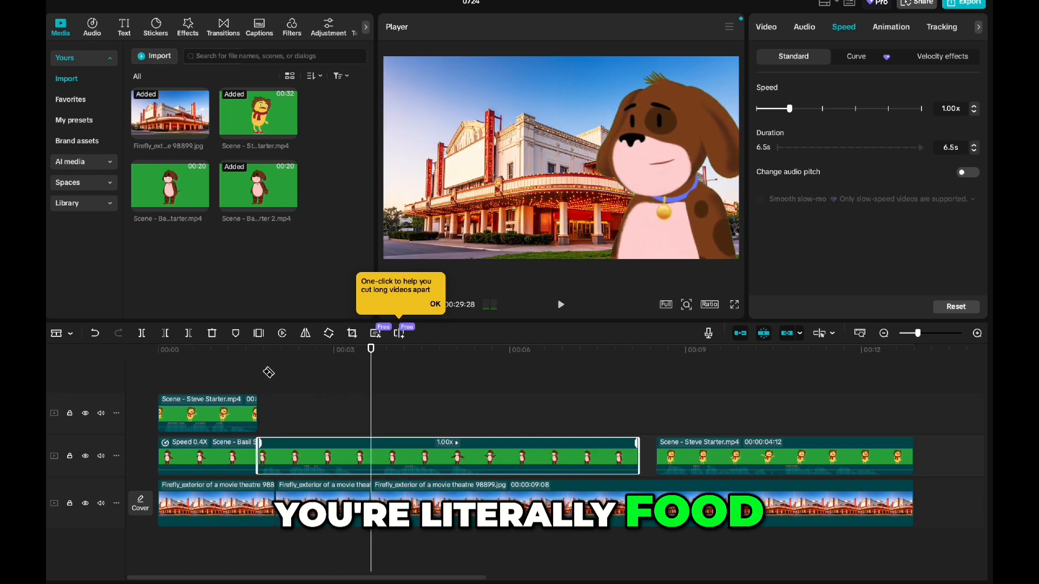
mouse_move(238, 357)
mouse_down()
mouse_move(194, 361)
mouse_move(228, 364)
mouse_up()
click(216, 421)
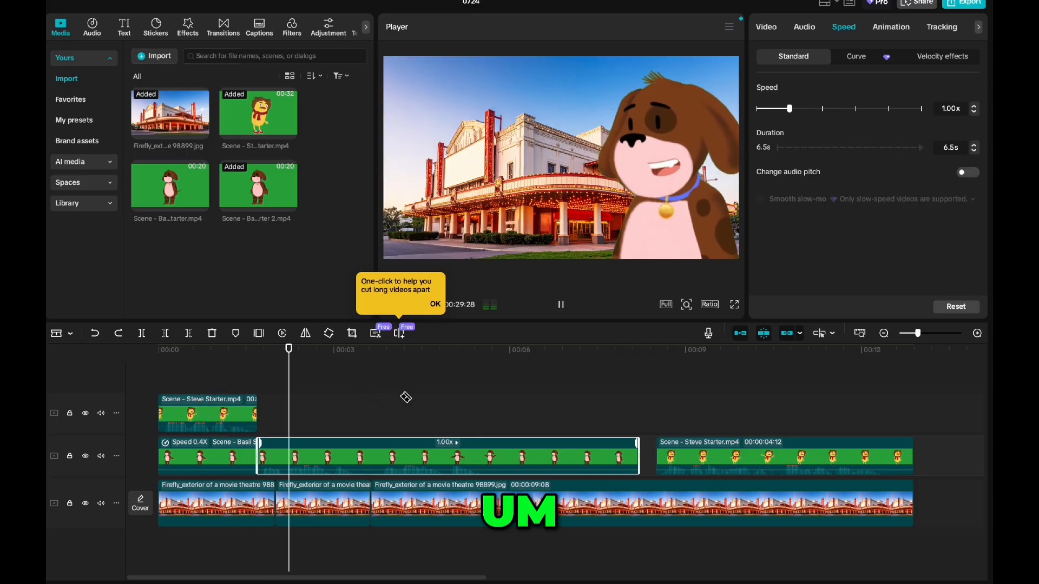
key(space)
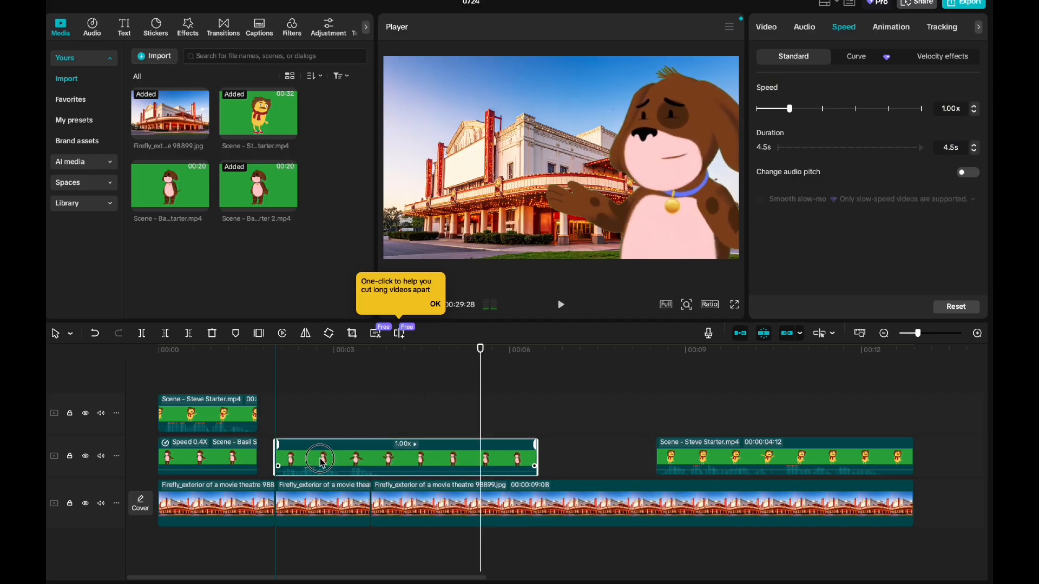
drag(322, 459, 305, 461)
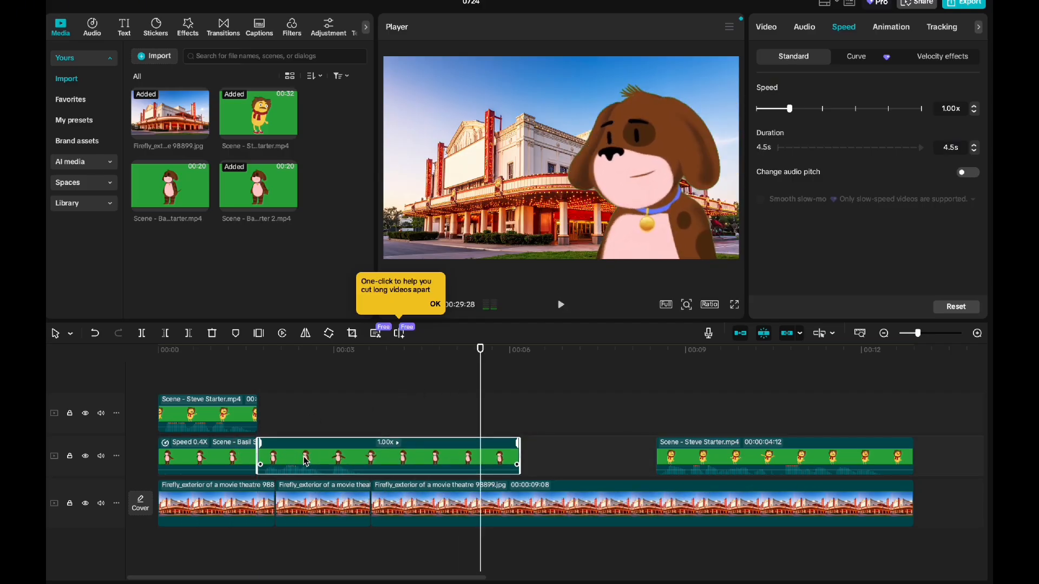
Step: Enlarge the puppy in the 00:00:04:14 Basil clip to a closer shot on the right of the frame
drag(376, 362, 271, 357)
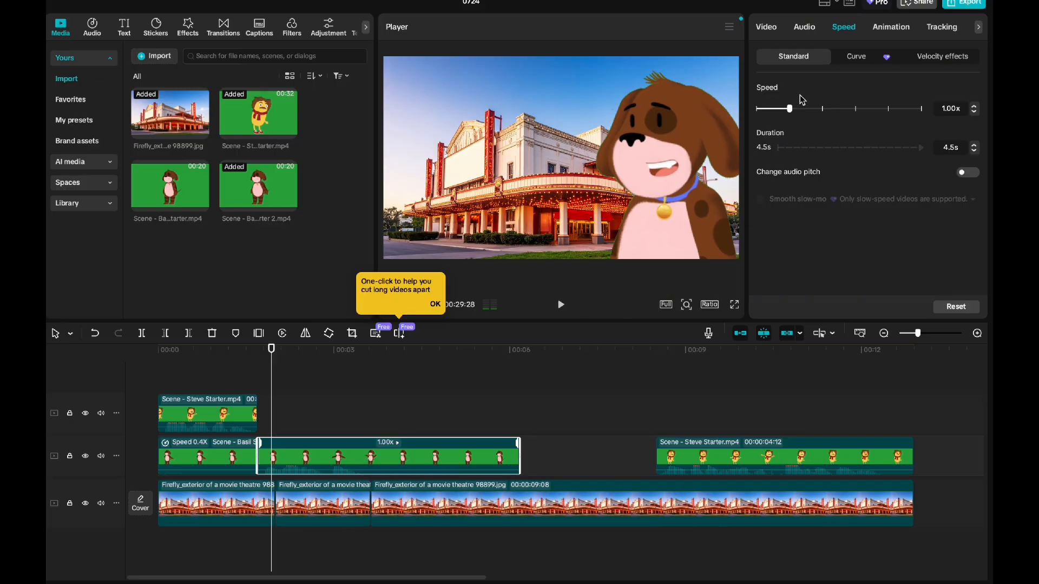
click(890, 27)
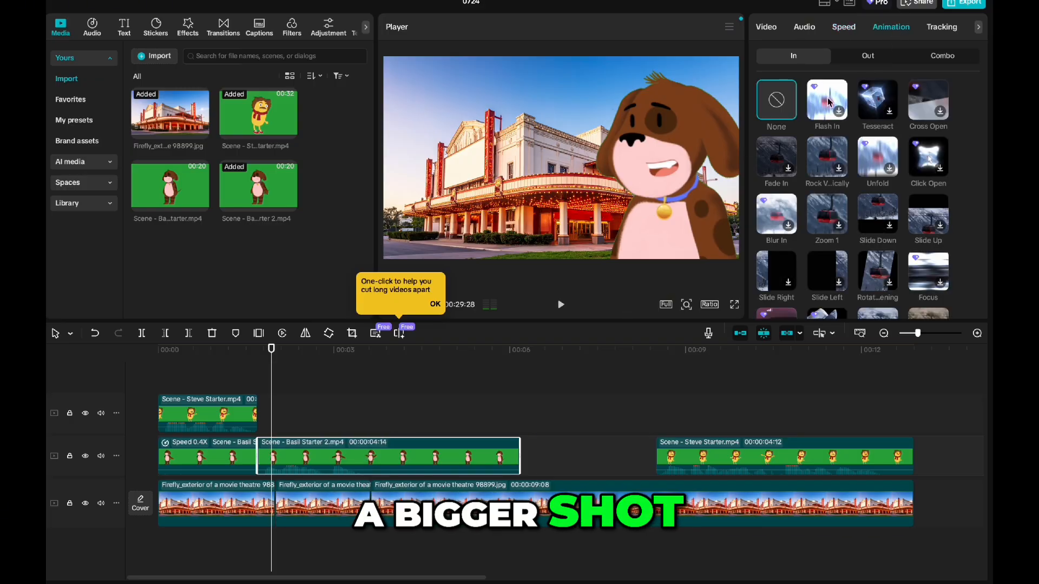
click(765, 28)
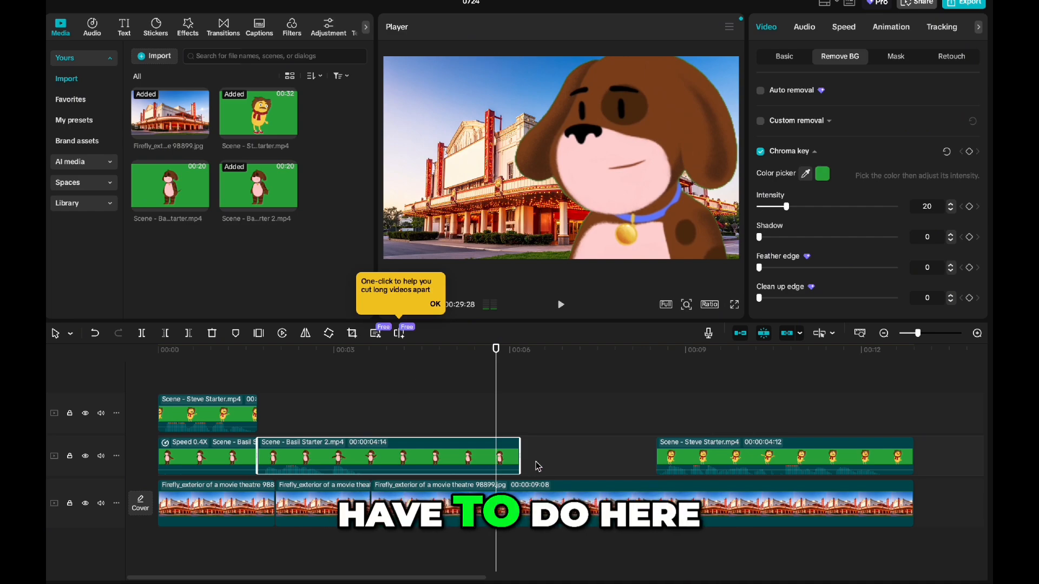
Step: Split the theatre background at 00:00:06:05, where the Basil clip ends, and delete the short background piece starting at 00:00:02:00
key(Down)
click(539, 506)
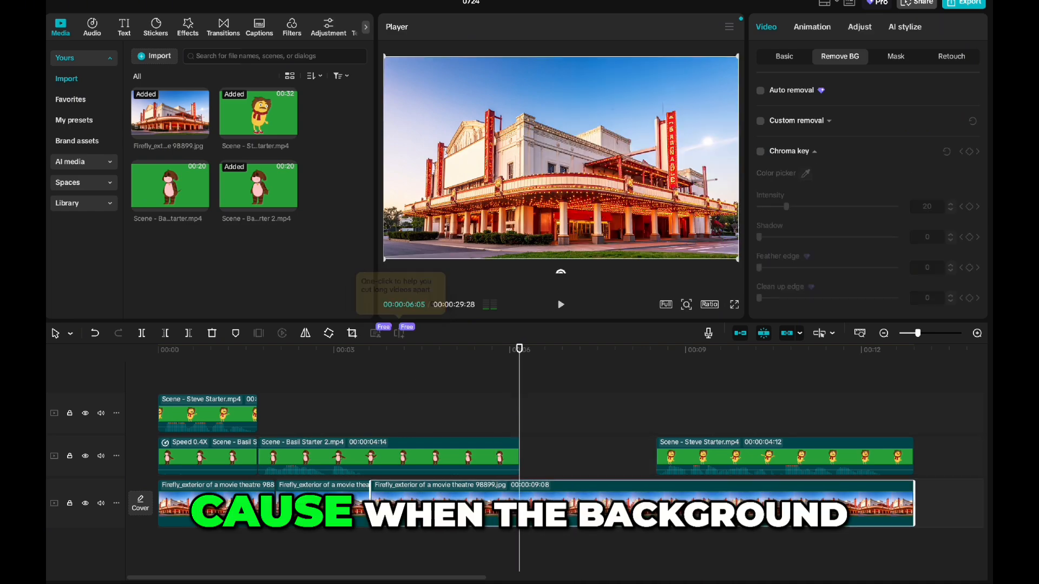
key(super+b)
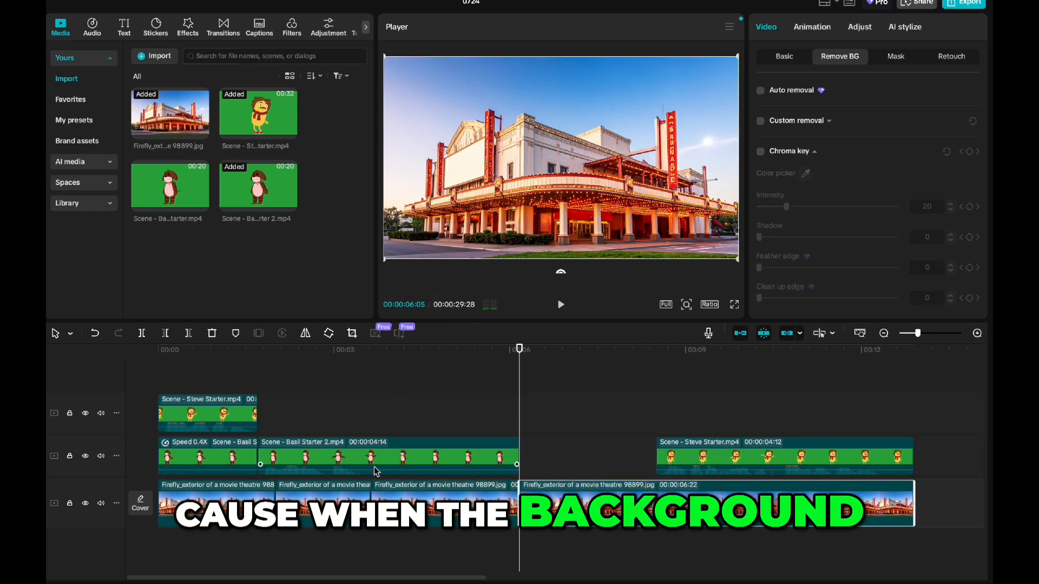
click(342, 502)
key(Delete)
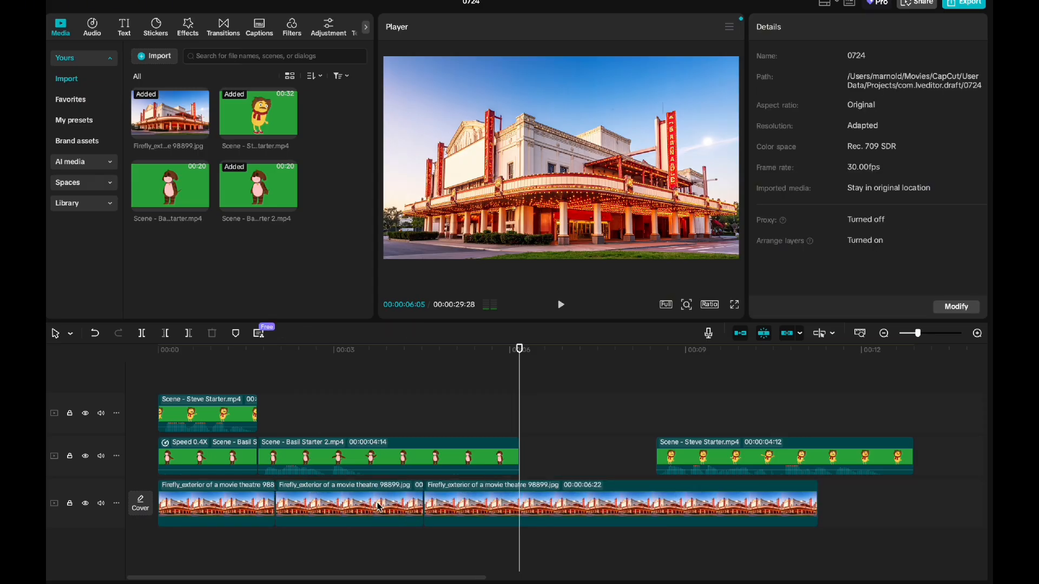
Step: Resize the second theatre background clip to 00:00:04:14 and align its edges with the Basil clip above it
click(379, 507)
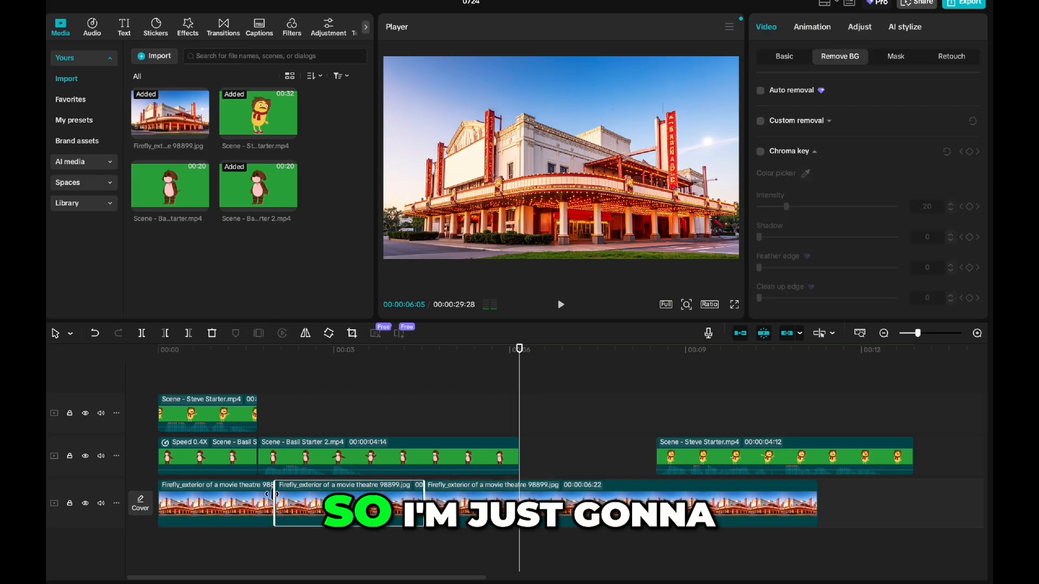
drag(272, 494, 254, 494)
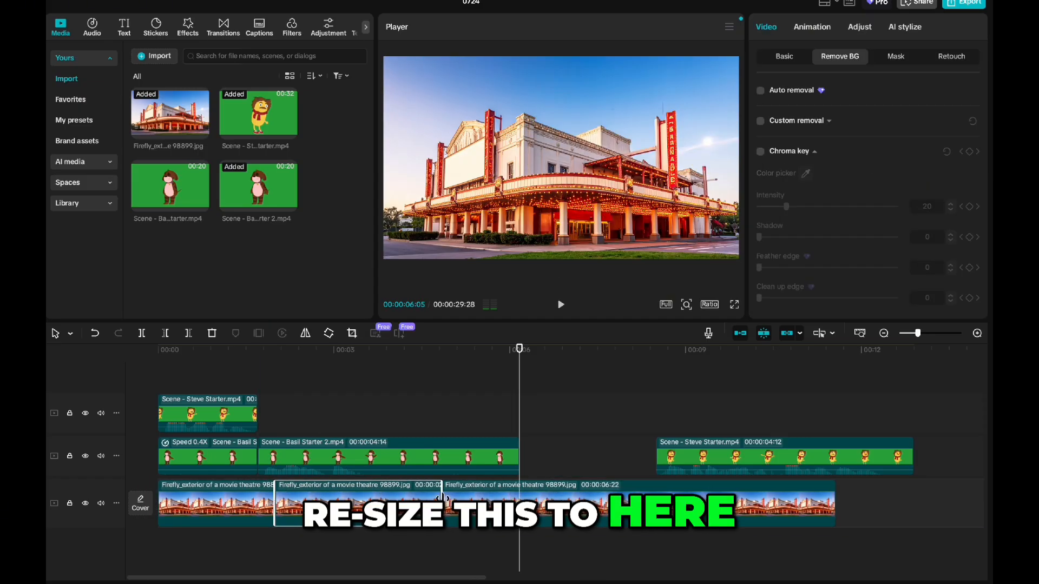
drag(442, 496, 517, 508)
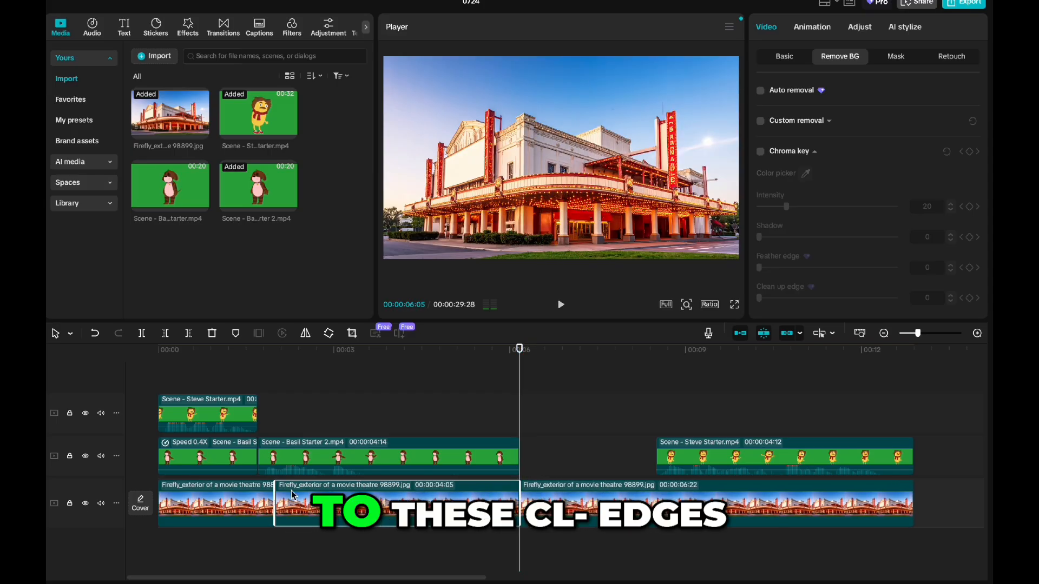
drag(273, 502, 255, 505)
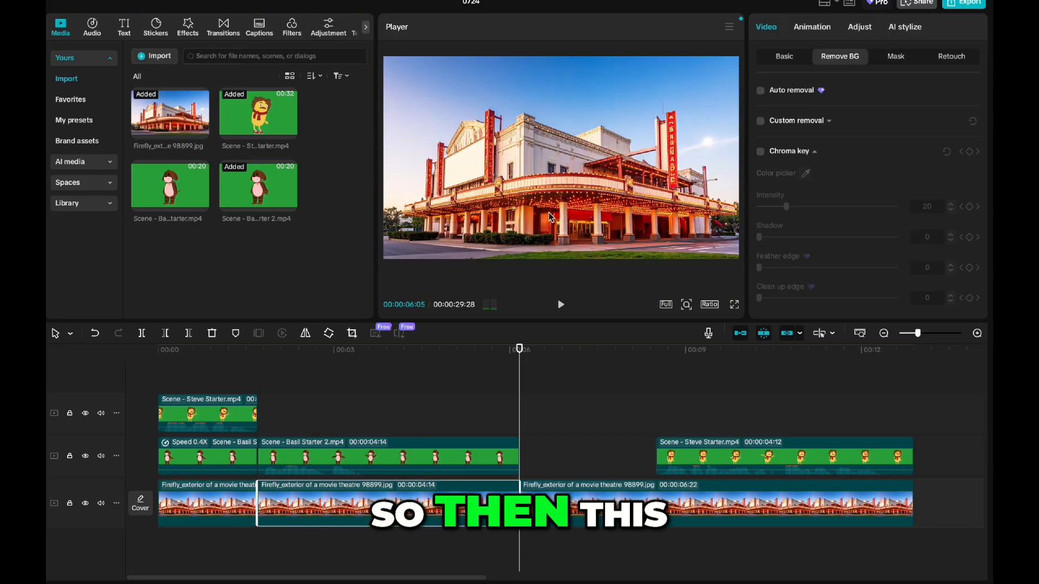
Step: Scale the 00:00:06:22 theatre background clip to 216% and move it up and left to X -1804, Y 881
click(861, 28)
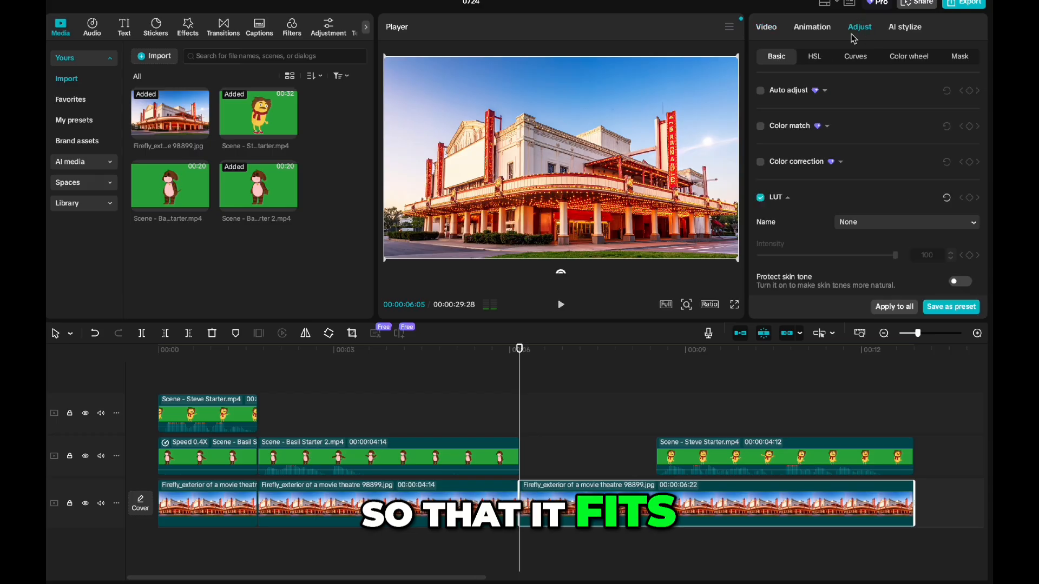
click(766, 28)
click(785, 57)
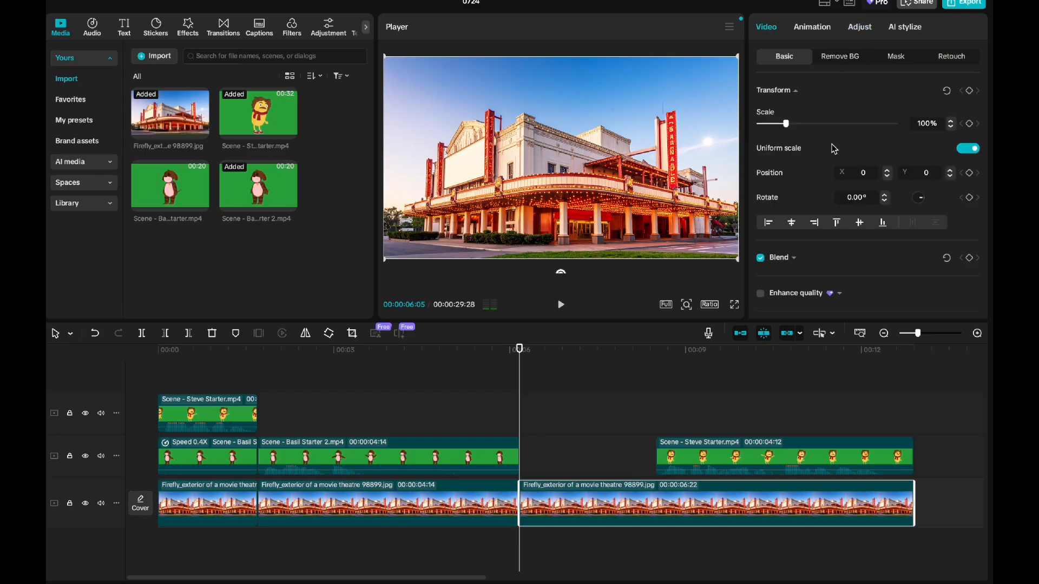
drag(787, 125, 818, 123)
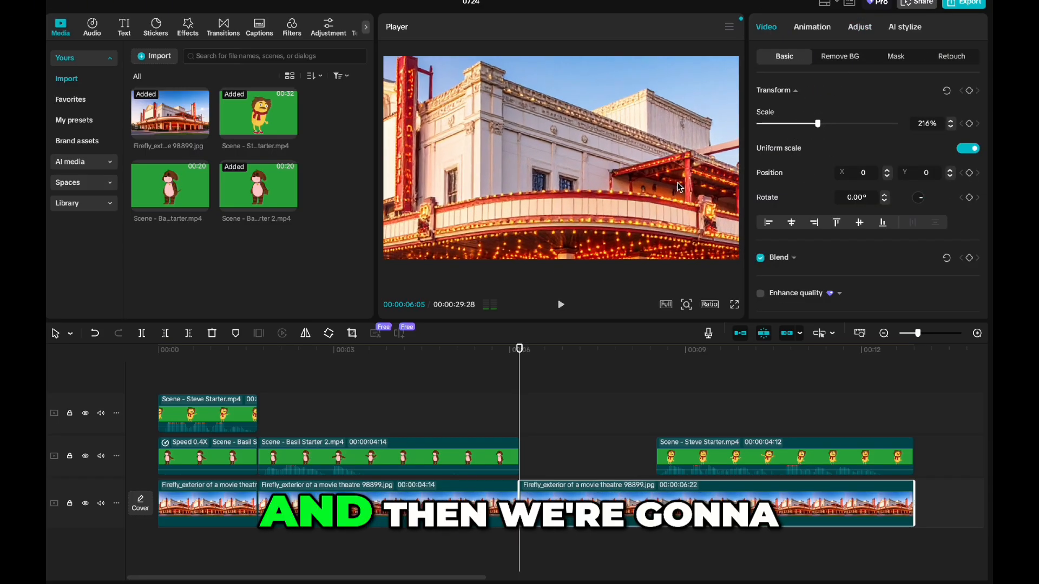
drag(544, 185, 511, 106)
Step: Replace the middle theatre background with the zoomed one and paste a copy of the first, full-view background at 00:00:08:13
click(344, 350)
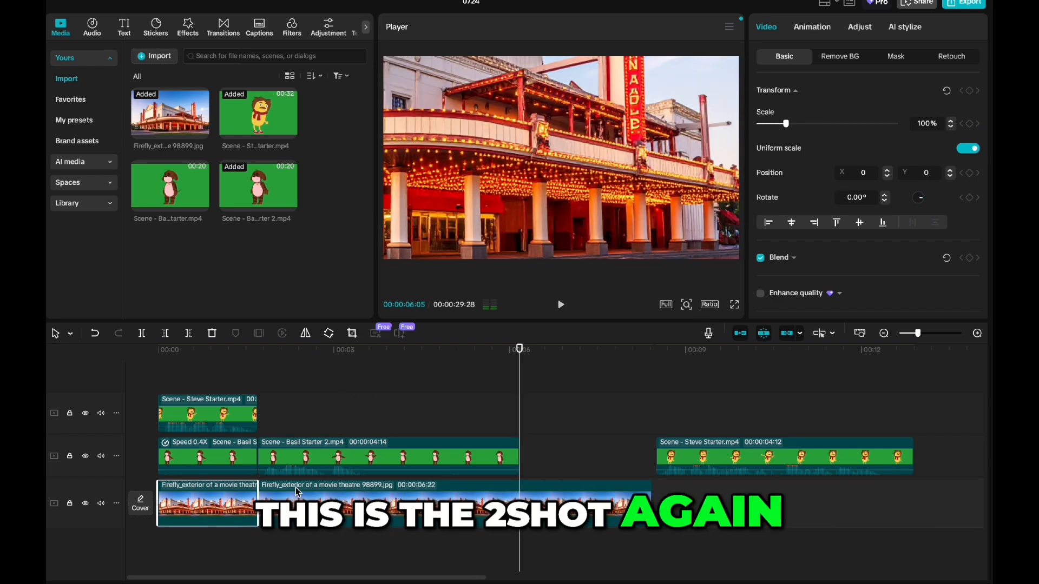
key(Down)
key(ctrl+v)
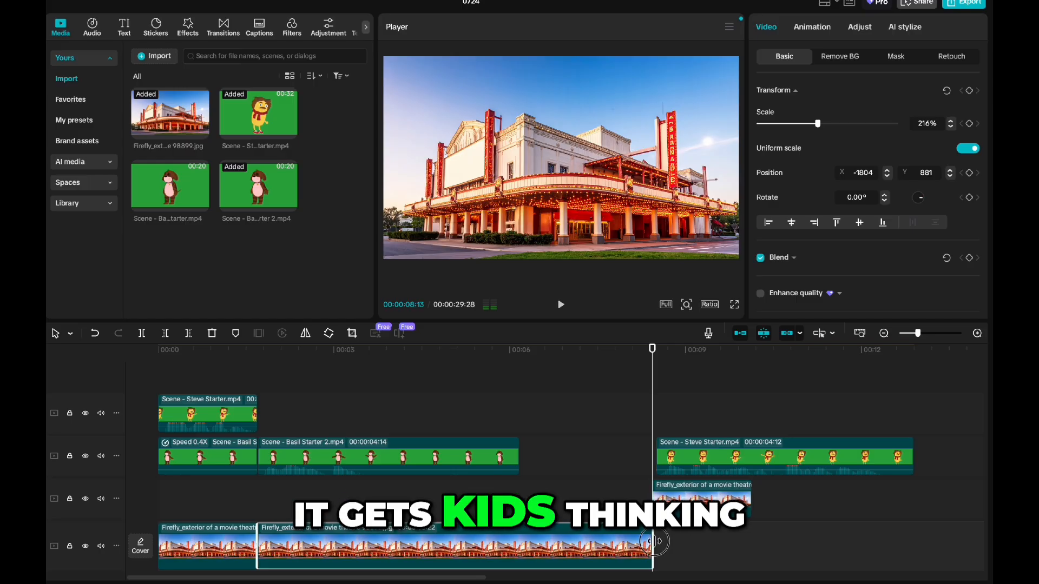
Step: Trim the zoomed background to 00:00:04:14 and line up all three theatre clips end to end on one overlay track
drag(653, 541, 518, 544)
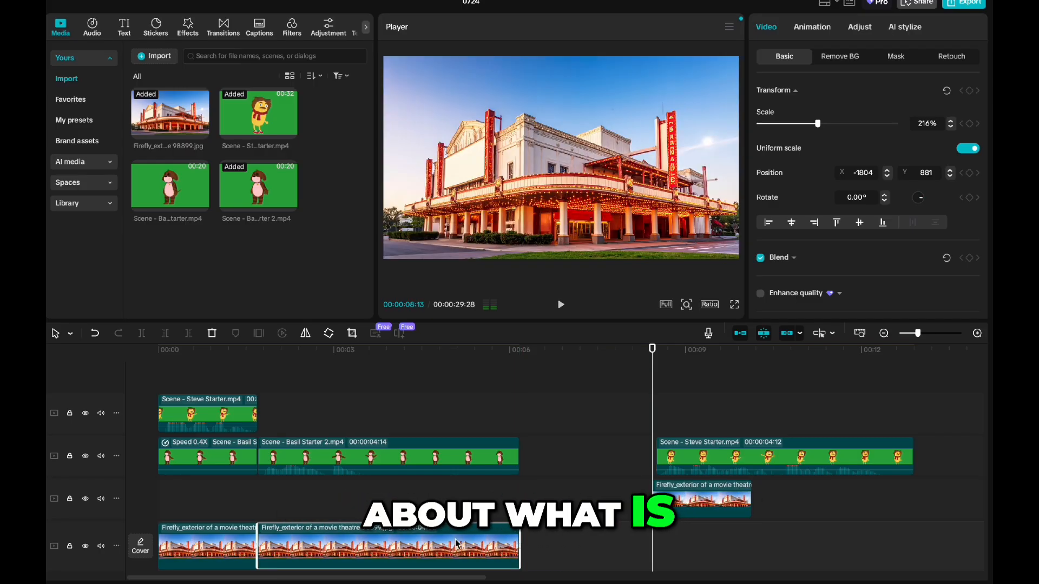
drag(650, 498, 540, 499)
drag(553, 551, 216, 504)
Step: Move the last Steve clip to follow the Basil clip at 00:00:06:05 and extend the background beneath it to 00:00:04:12
drag(684, 448, 546, 452)
click(518, 352)
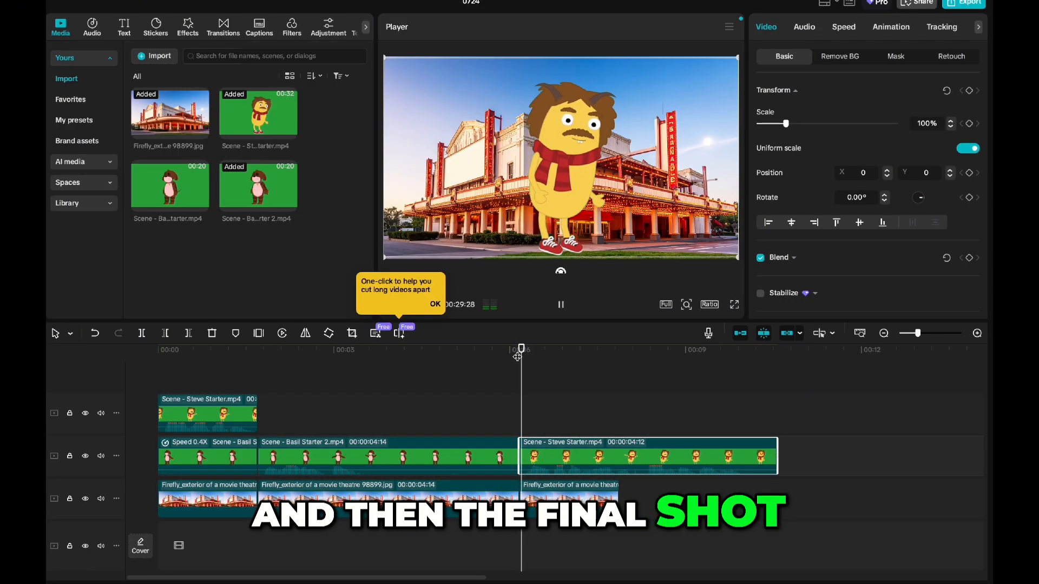
key(space)
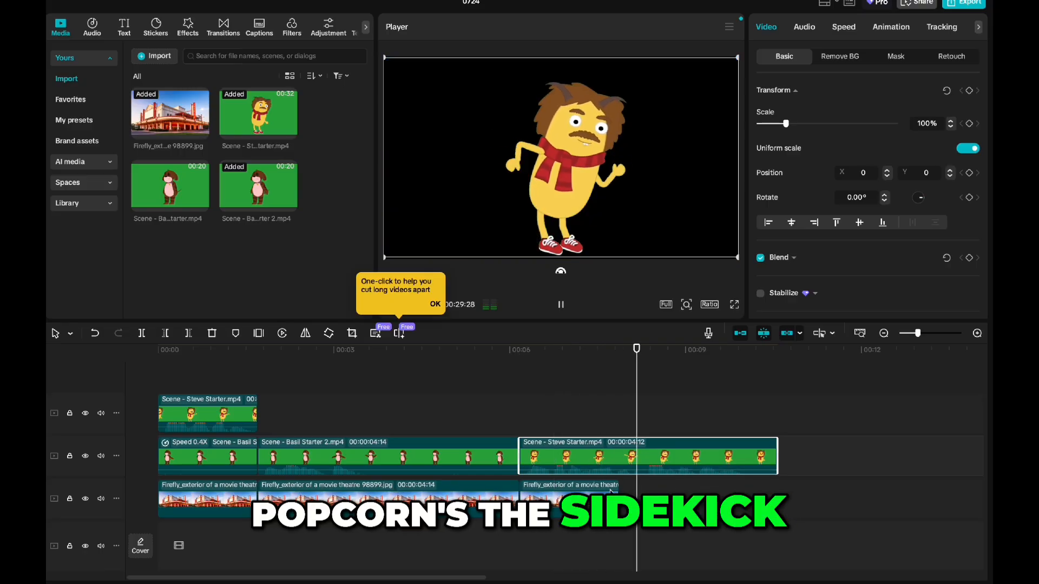
click(620, 502)
drag(620, 501, 775, 499)
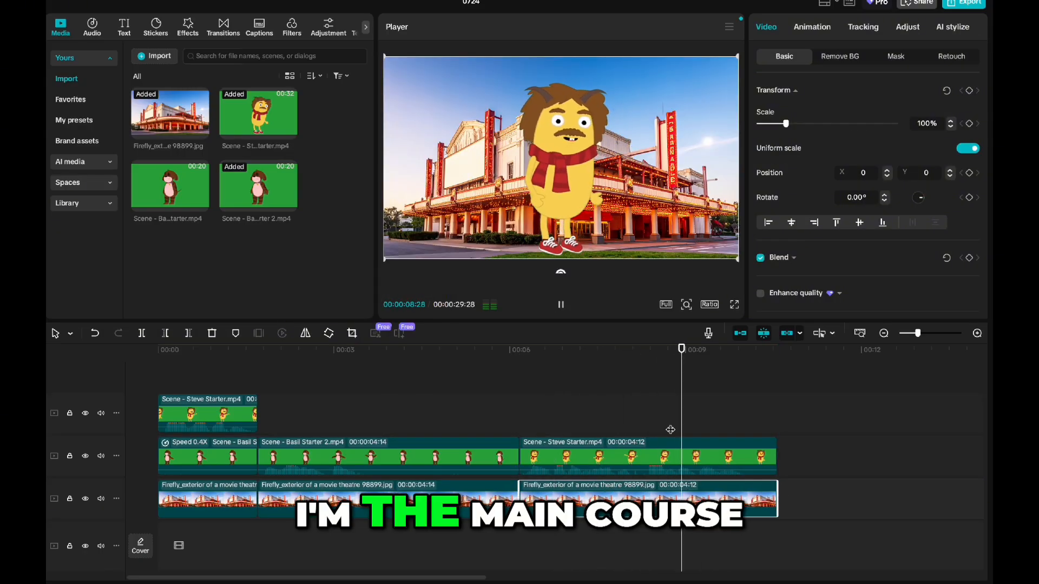
key(space)
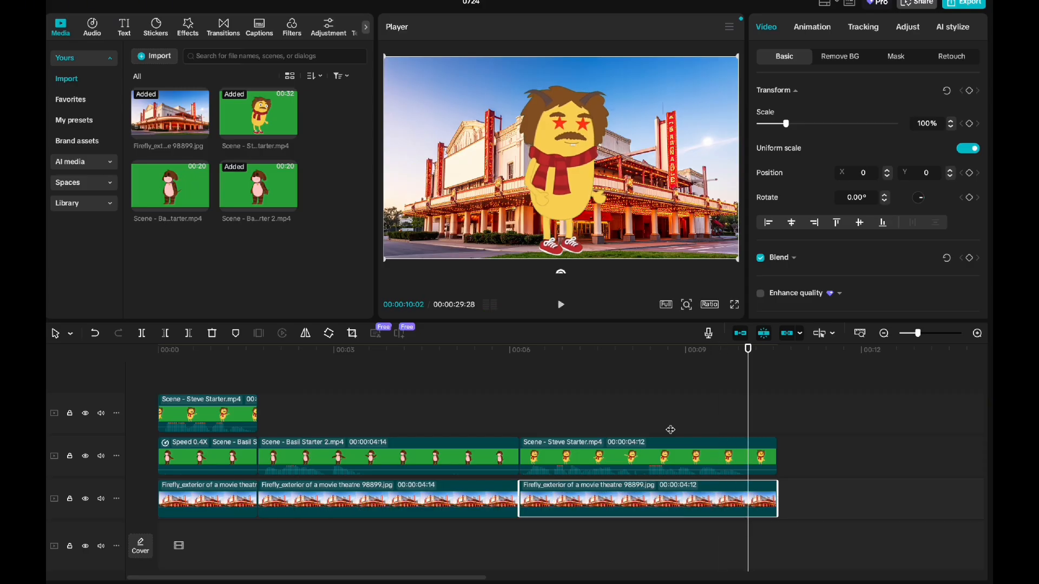
Step: Enlarge the last theatre background clip to 164% and shift the building to the right in the frame
key(Up)
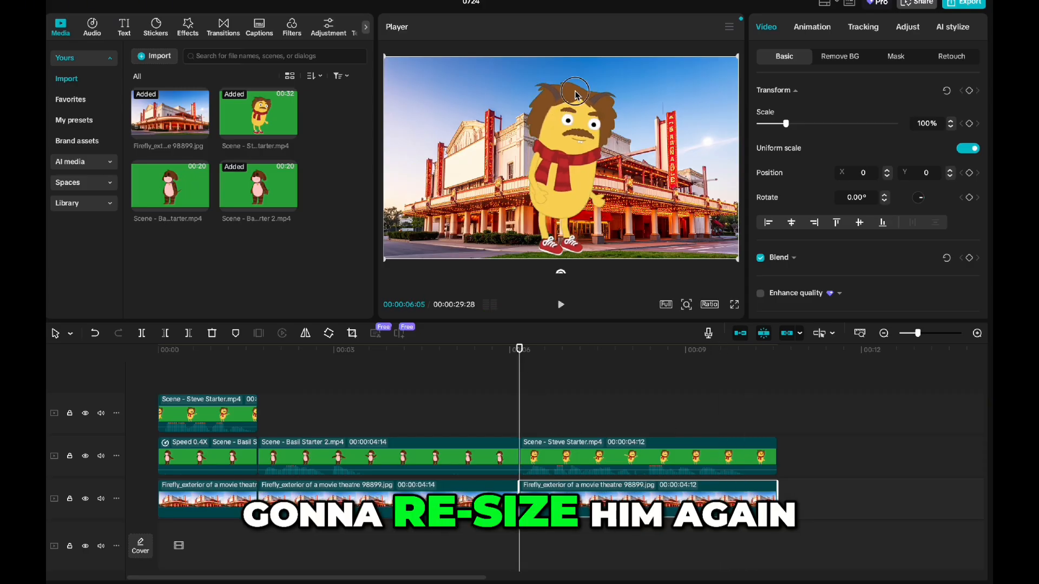
click(628, 468)
click(629, 490)
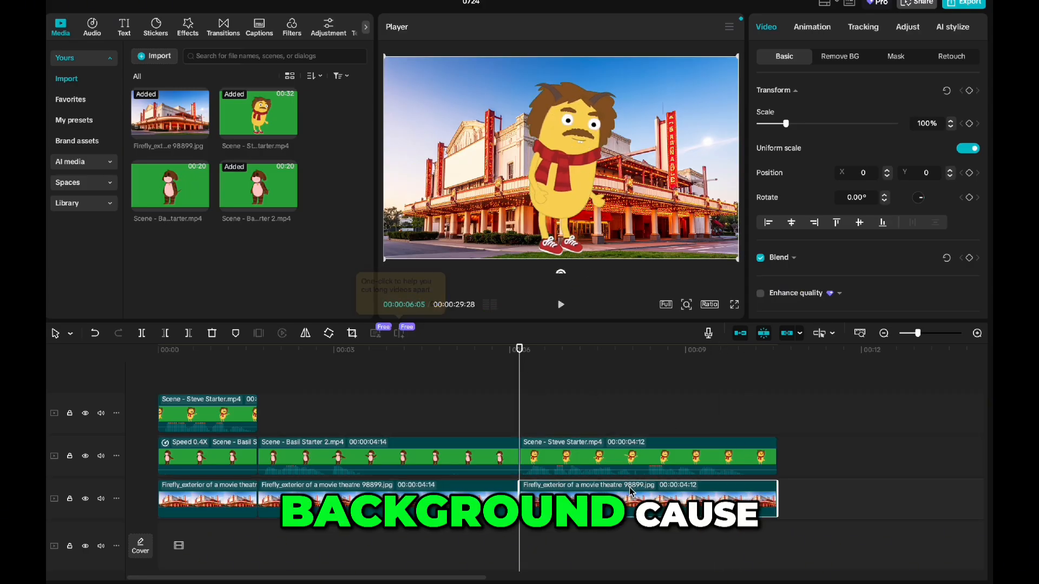
drag(383, 259, 290, 357)
drag(444, 187, 521, 167)
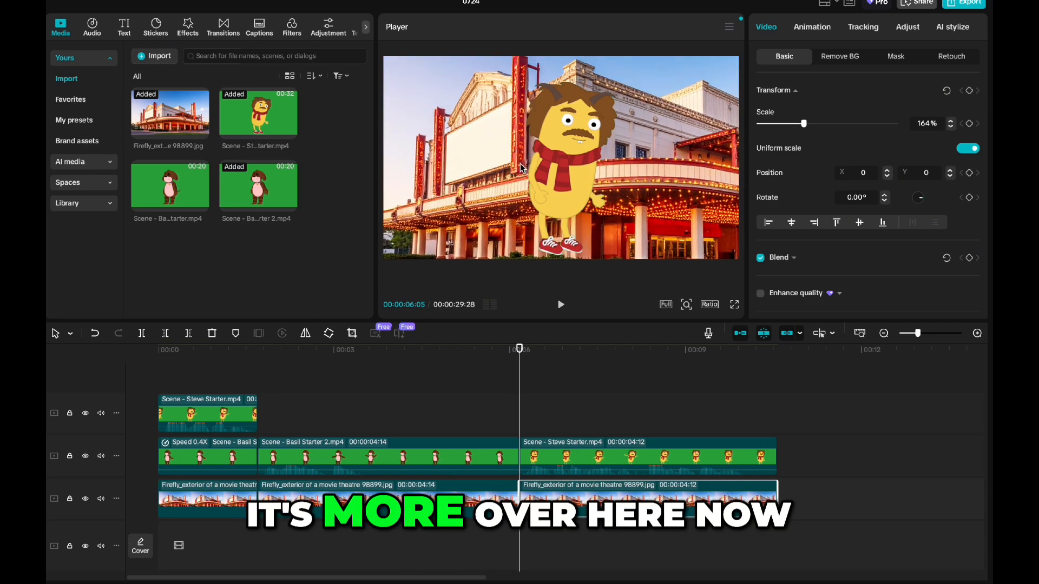
Step: Enlarge the last Steve clip to 214% and shift him to X -1009, Y -737 for a close-up beside the theatre
click(604, 196)
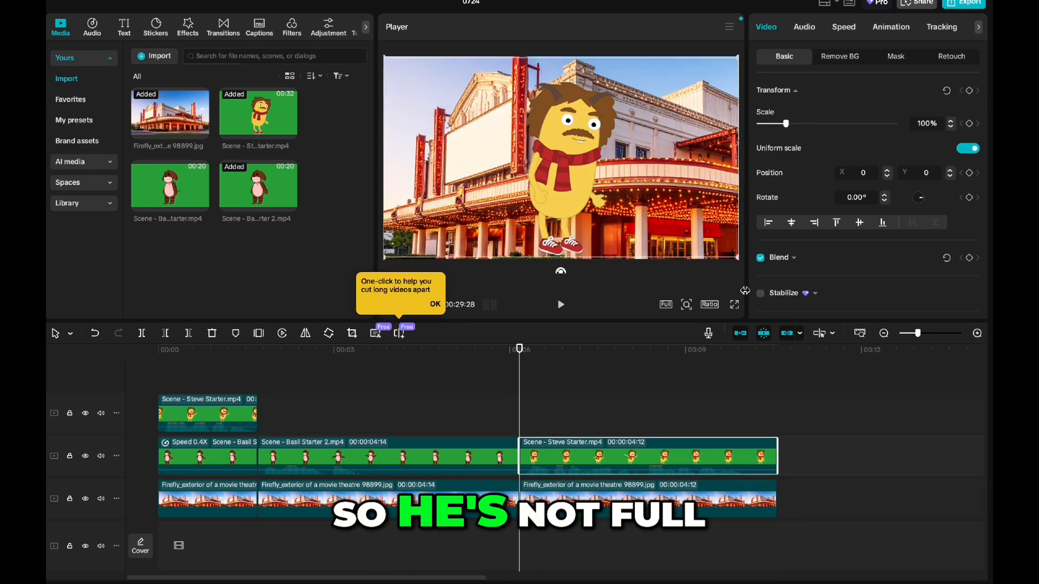
drag(737, 258, 969, 537)
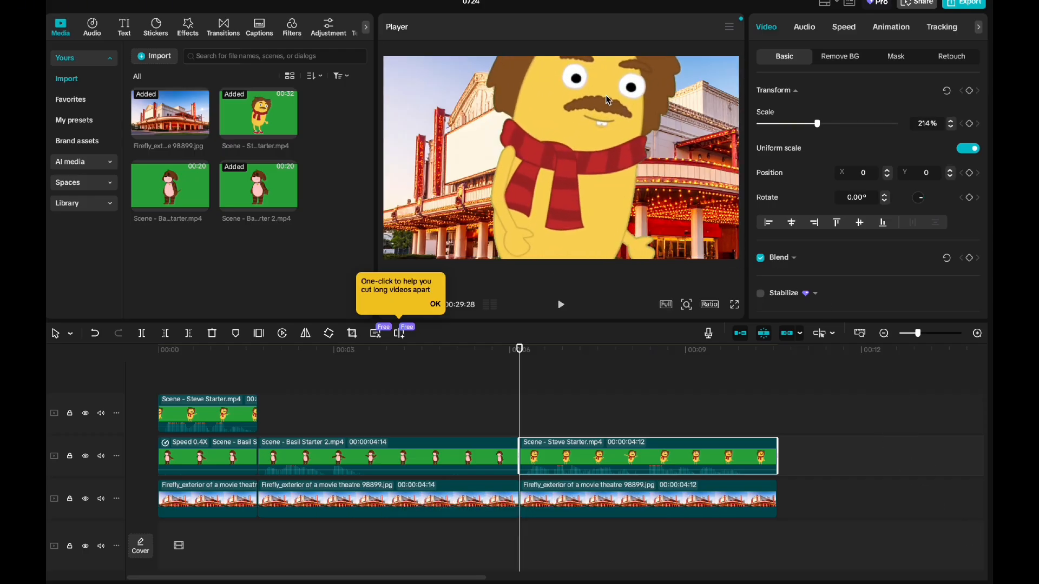
drag(608, 100, 563, 231)
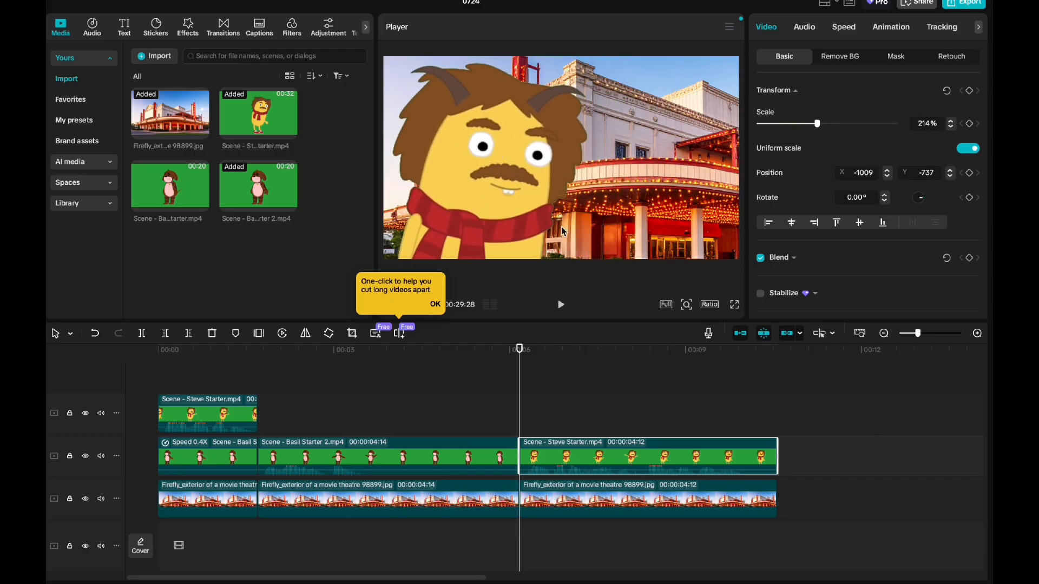
Step: Find the frame where Steve's star eyes appear and split the last Steve clip there, at 00:00:09:03
key(space)
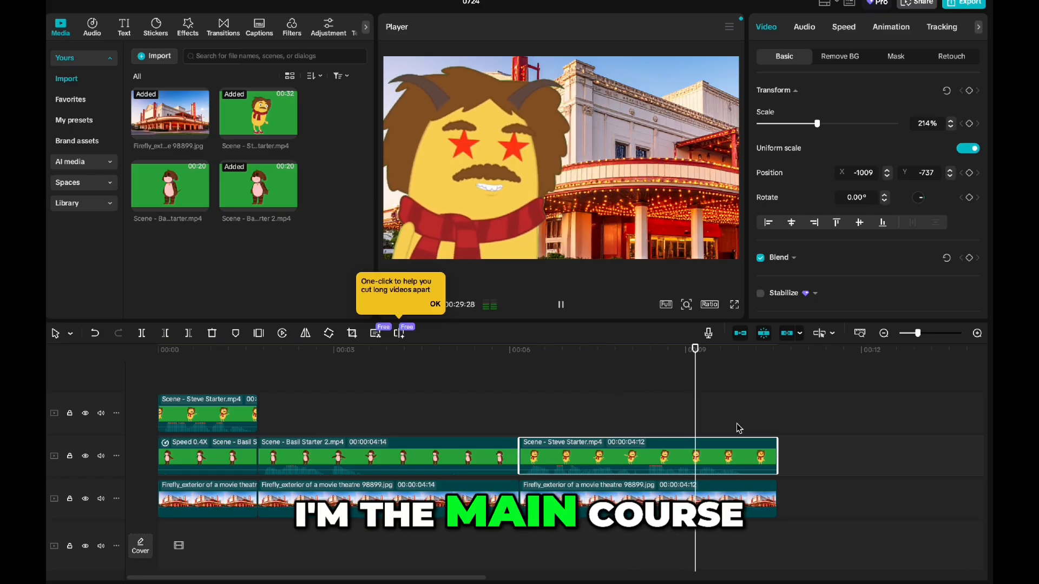
key(space)
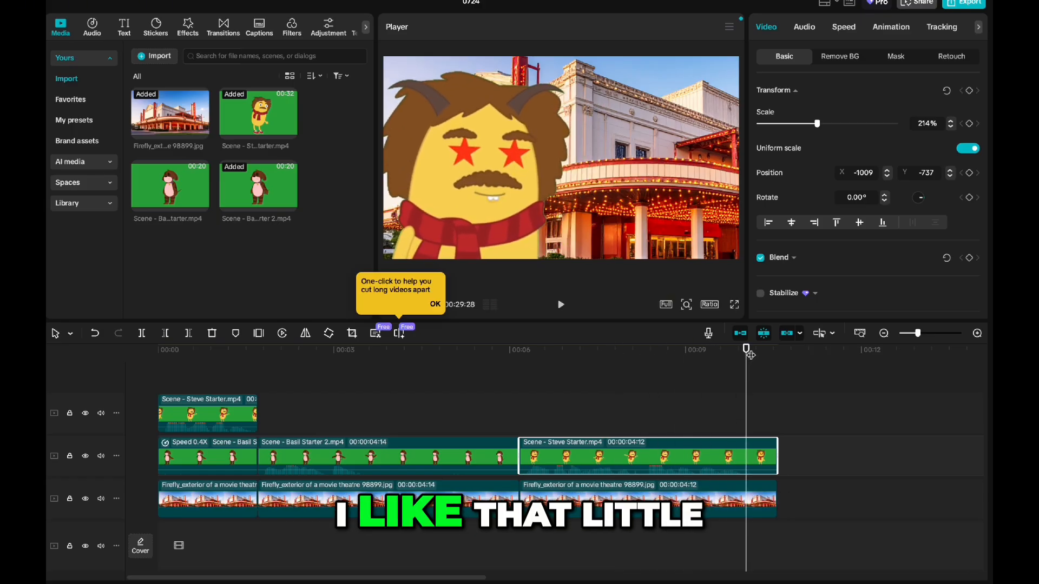
drag(750, 354, 688, 363)
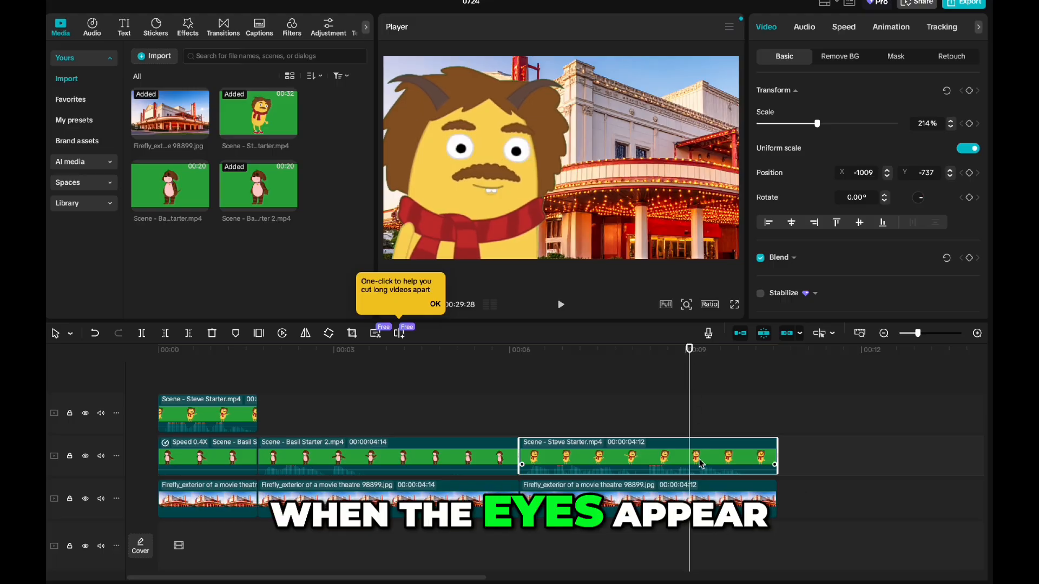
key(Right)
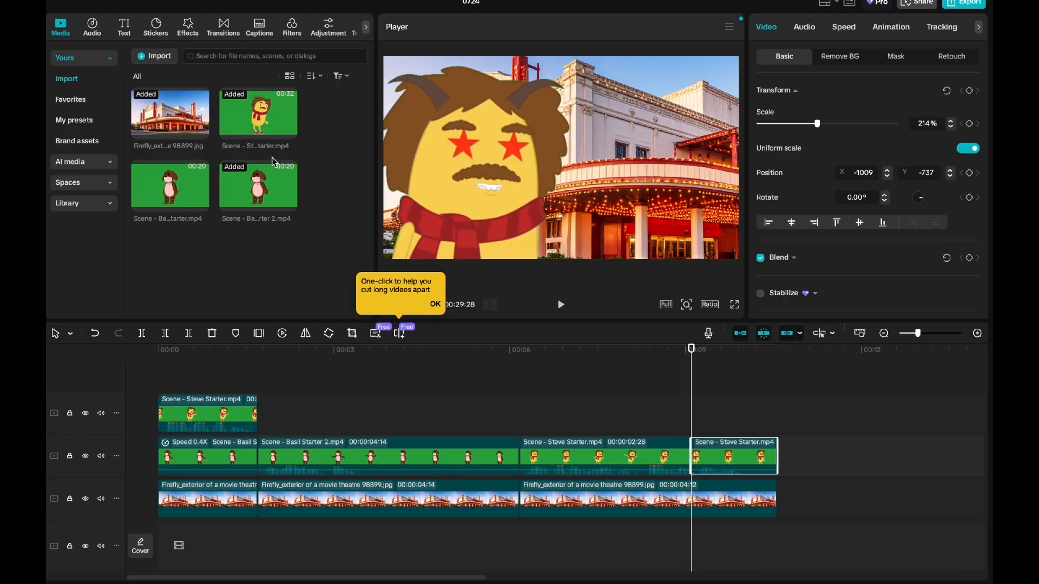
Step: Search the music and sound effects libraries for "chime" and audition a chime sound effect
click(92, 27)
click(172, 57)
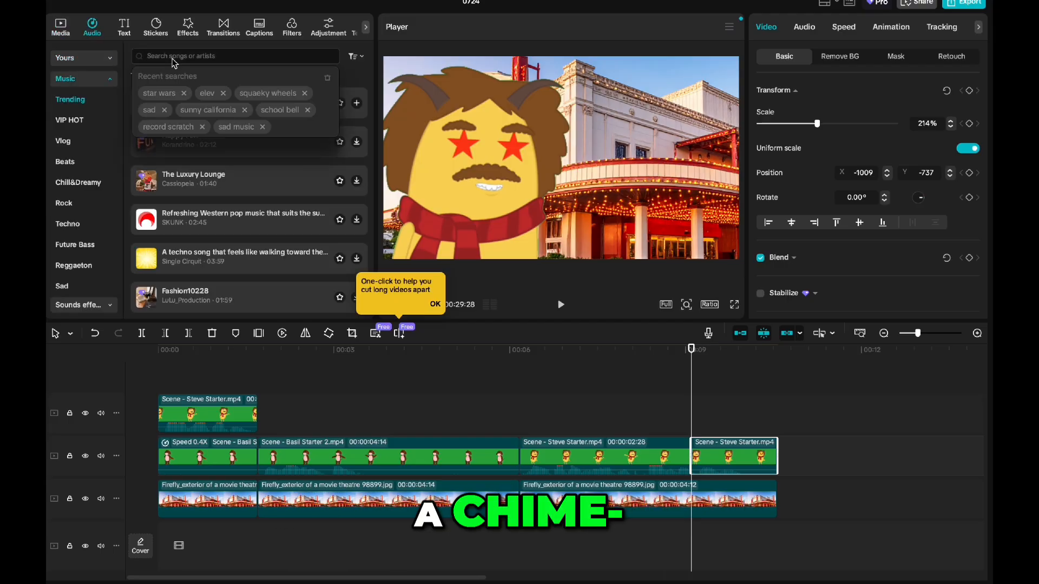
text(chime)
key(Return)
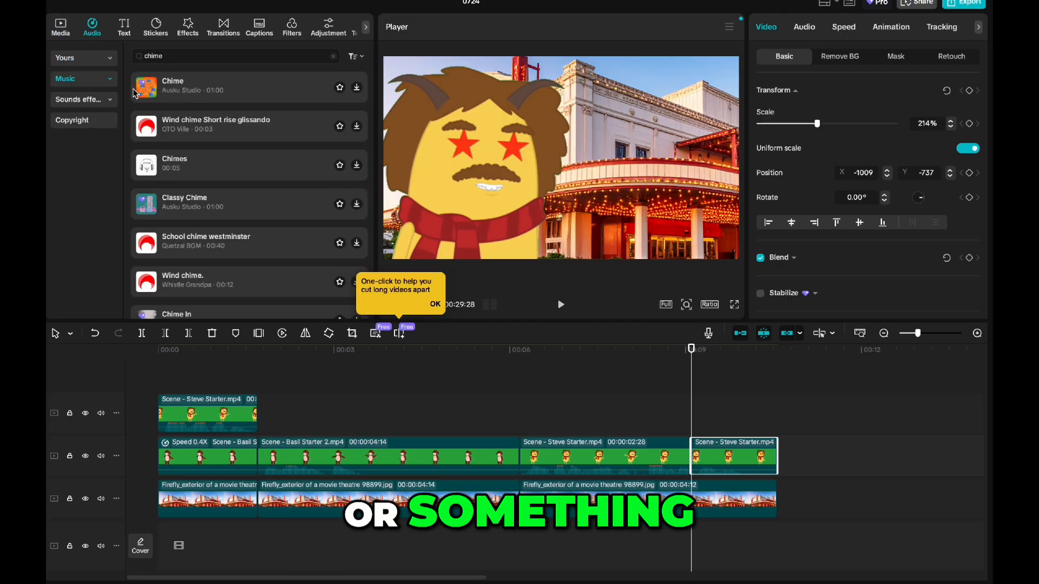
click(96, 99)
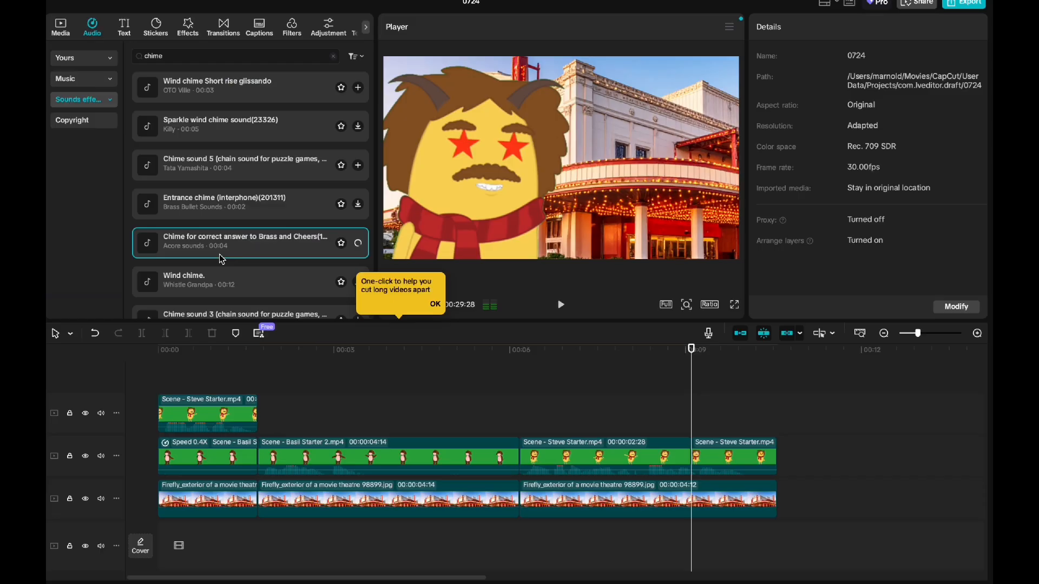
Step: Search the sound effects for "ding", audition several, and place Bell ring "ding!" on the timeline at 00:00:09:03
text(imapc)
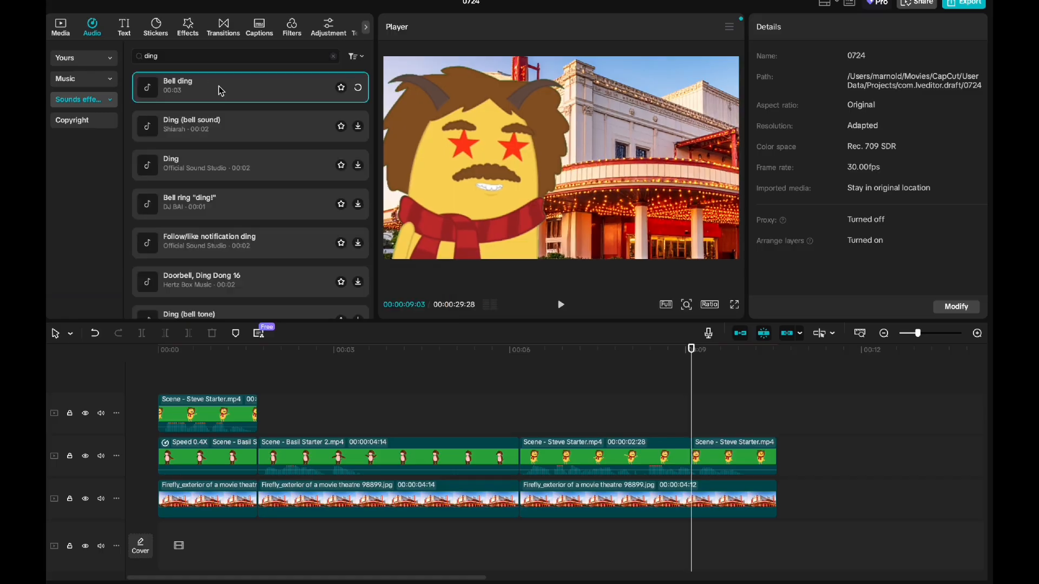
click(234, 177)
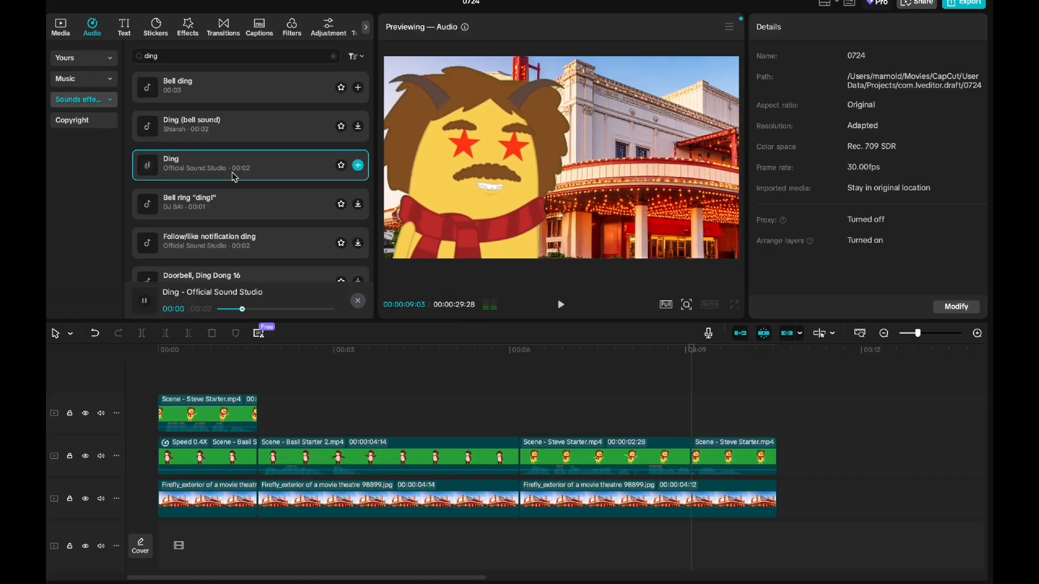
click(264, 202)
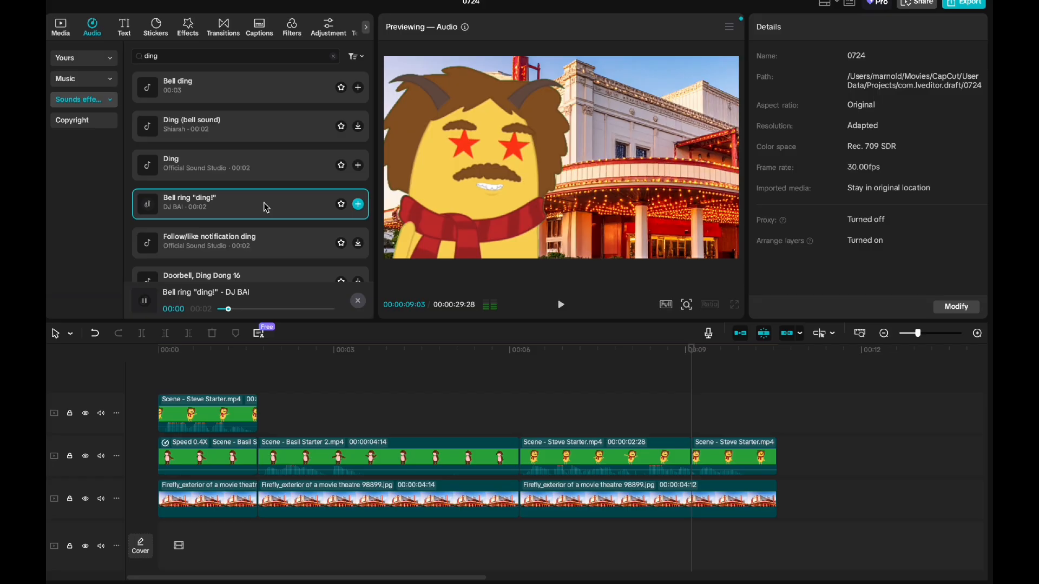
drag(264, 203, 694, 544)
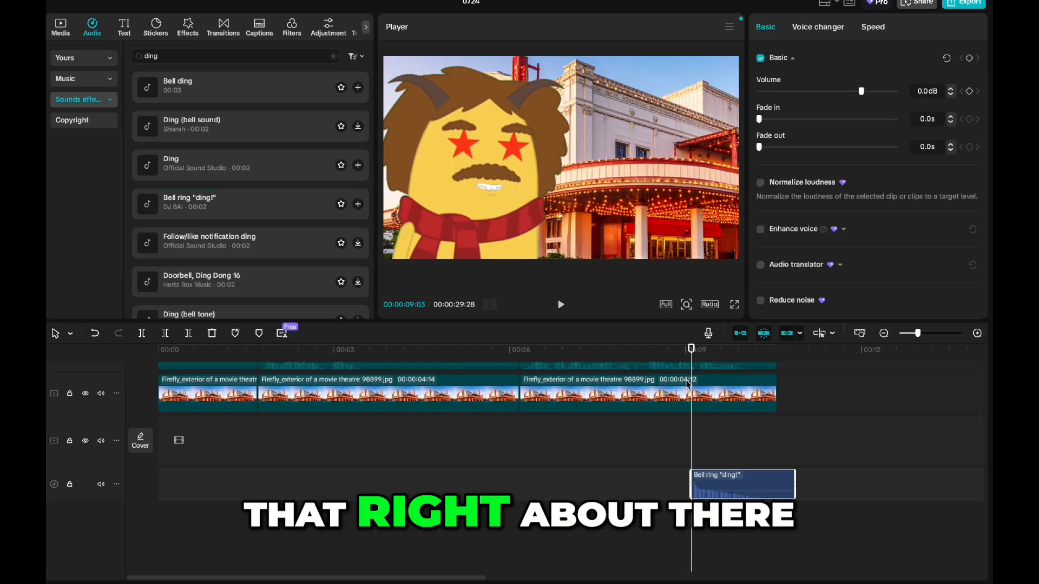
Step: Try the ding sound at 00:00:09:25, play it back, and return it to the star-eyes frame at 00:00:09:03
key(space)
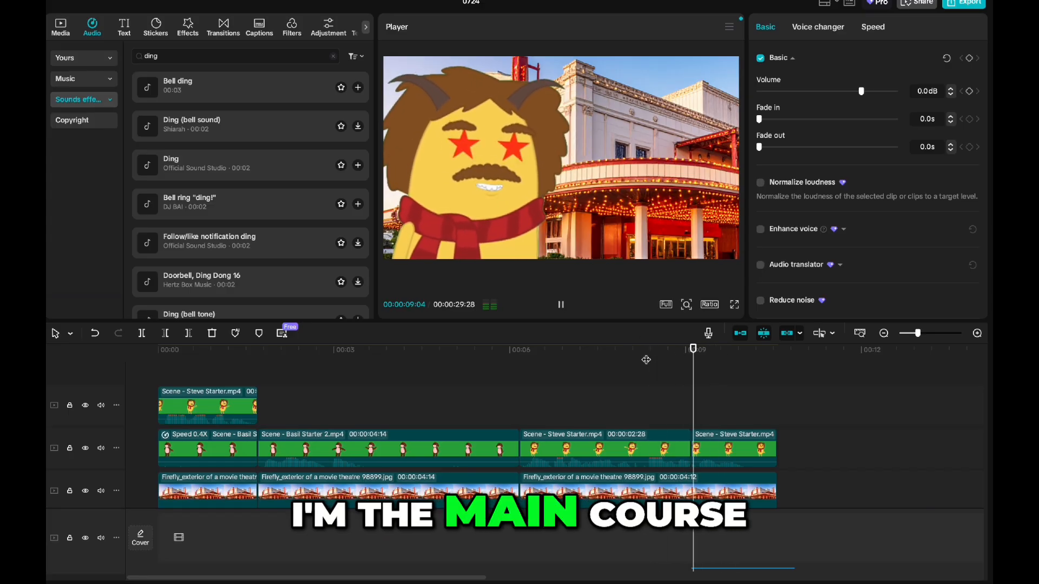
click(734, 526)
scroll(754, 485, down, 2)
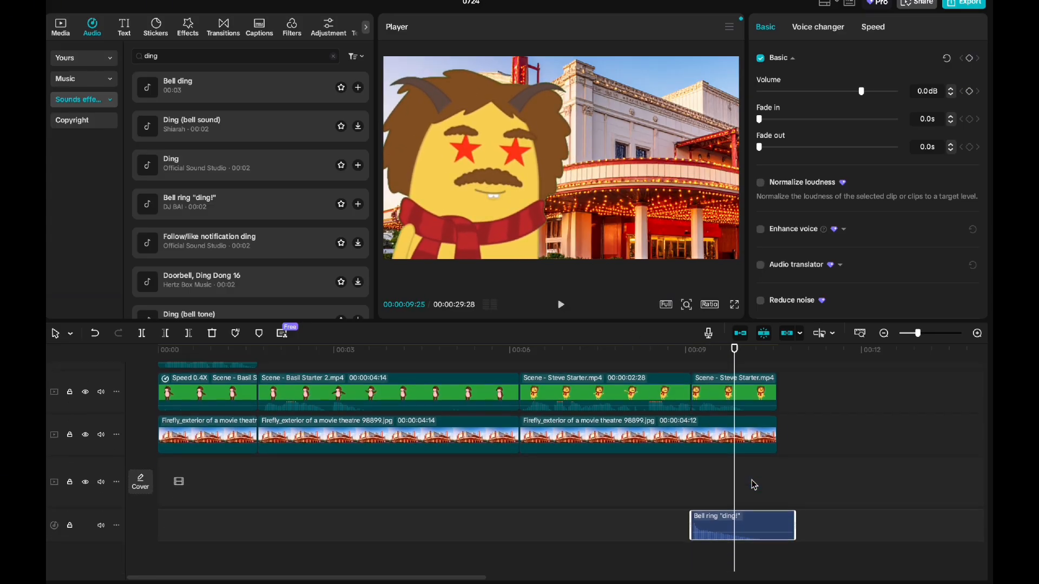
drag(750, 525, 793, 523)
click(635, 353)
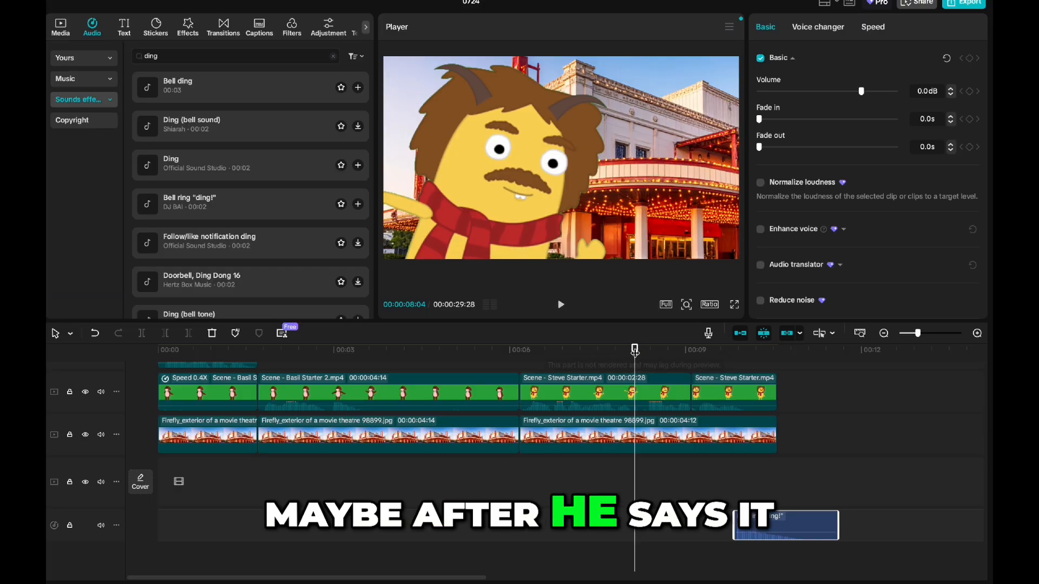
key(space)
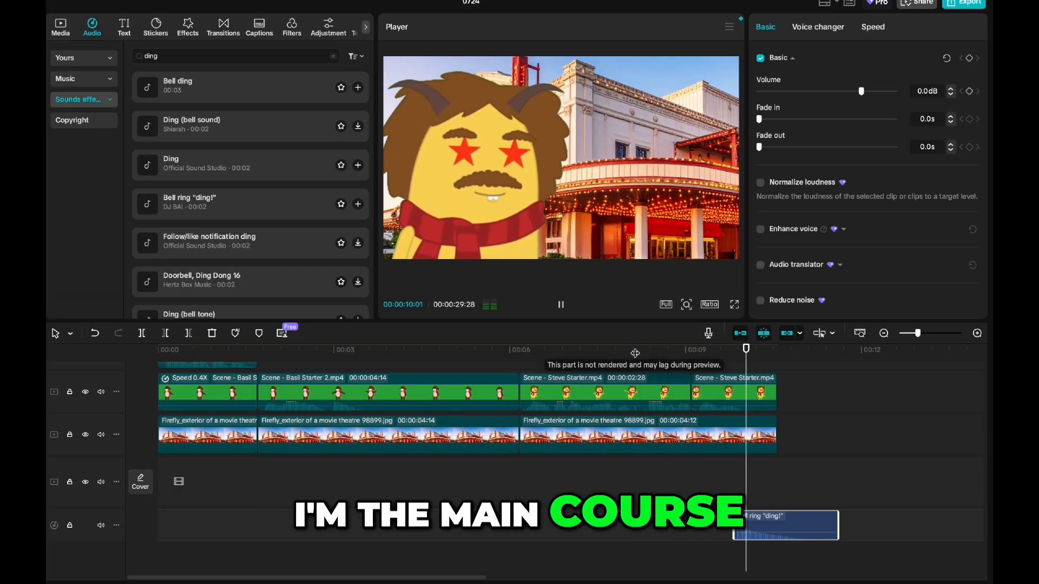
key(space)
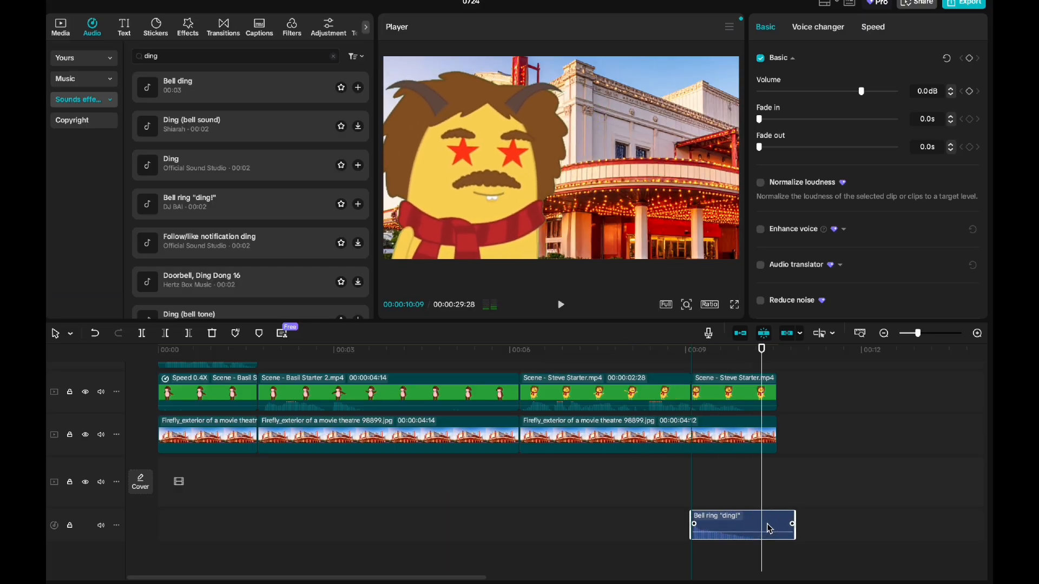
Step: Play back the star-eyes moment and trim the ding sound's end to 00:00:10:17, flush with the last video clips
click(646, 362)
key(space)
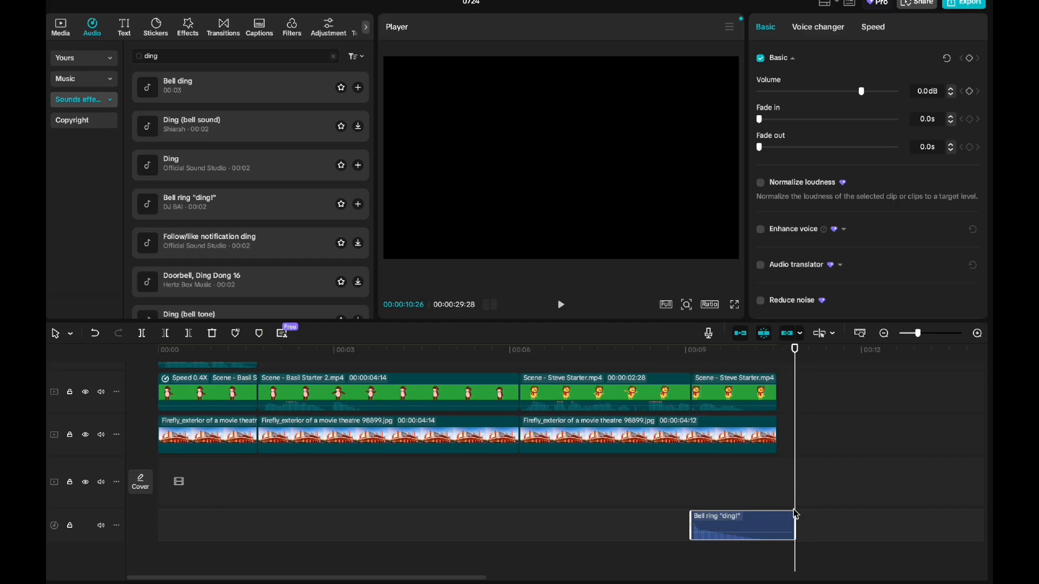
drag(795, 514, 778, 515)
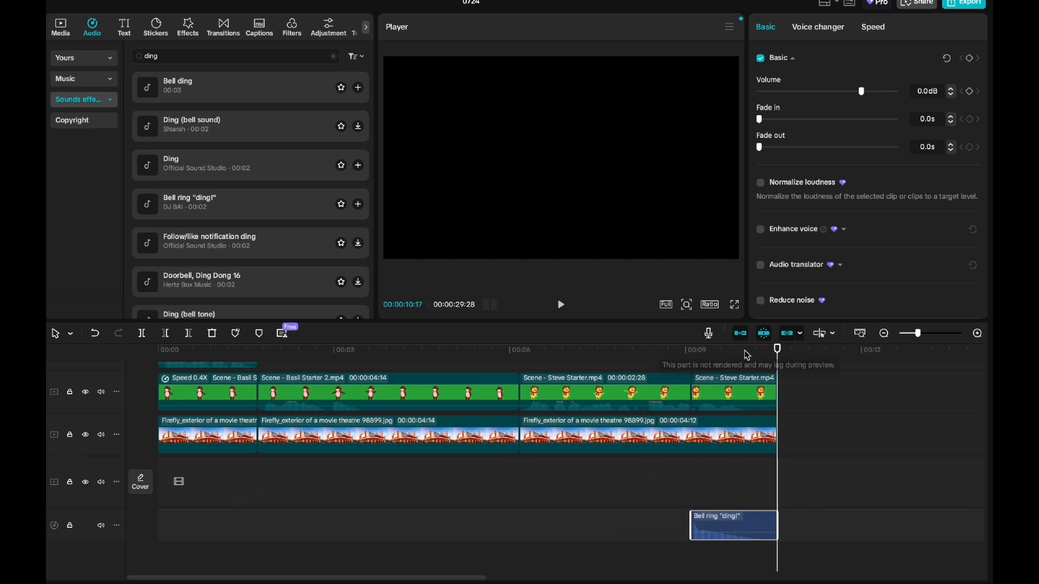
Step: Return the playhead to the start of the timeline and search the music library for "old fashioned"
drag(747, 352, 108, 351)
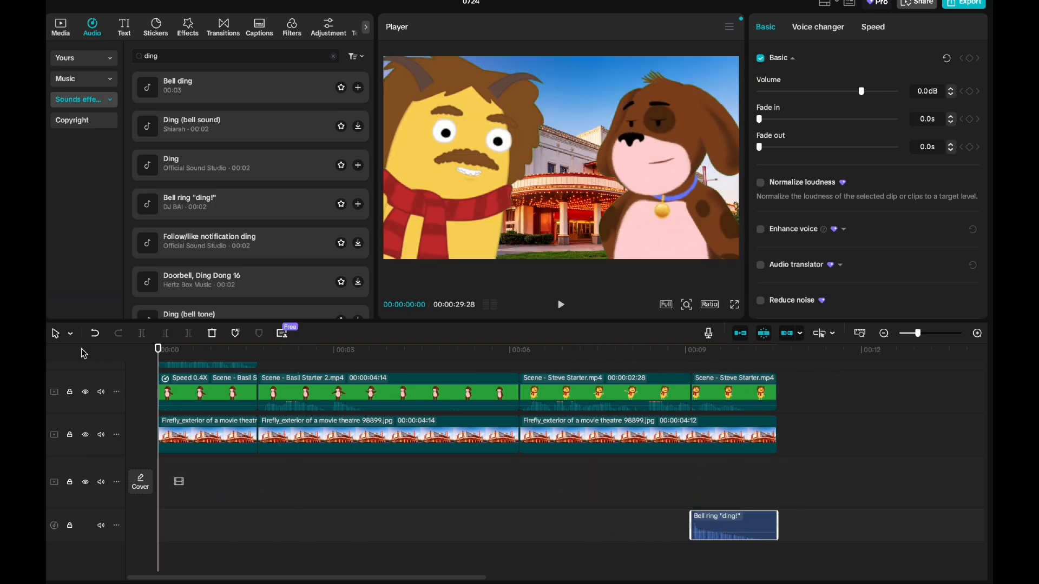
click(81, 79)
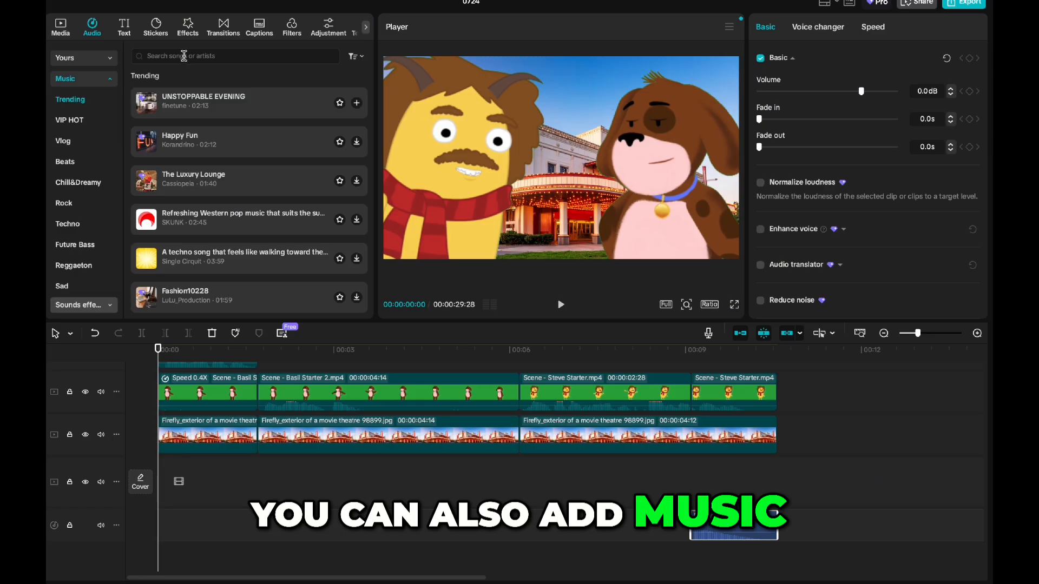
click(184, 56)
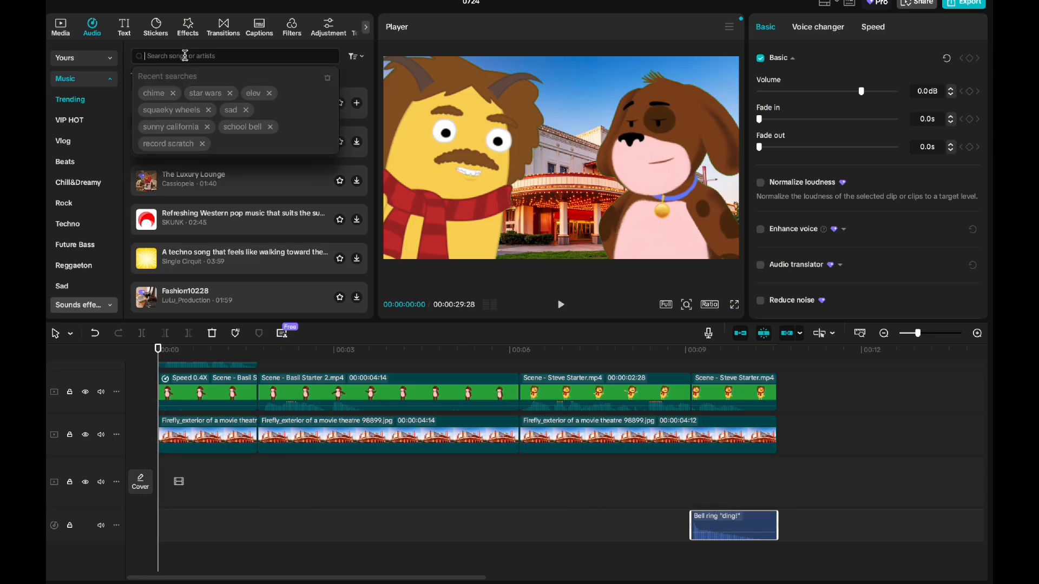
text(old fdashione)
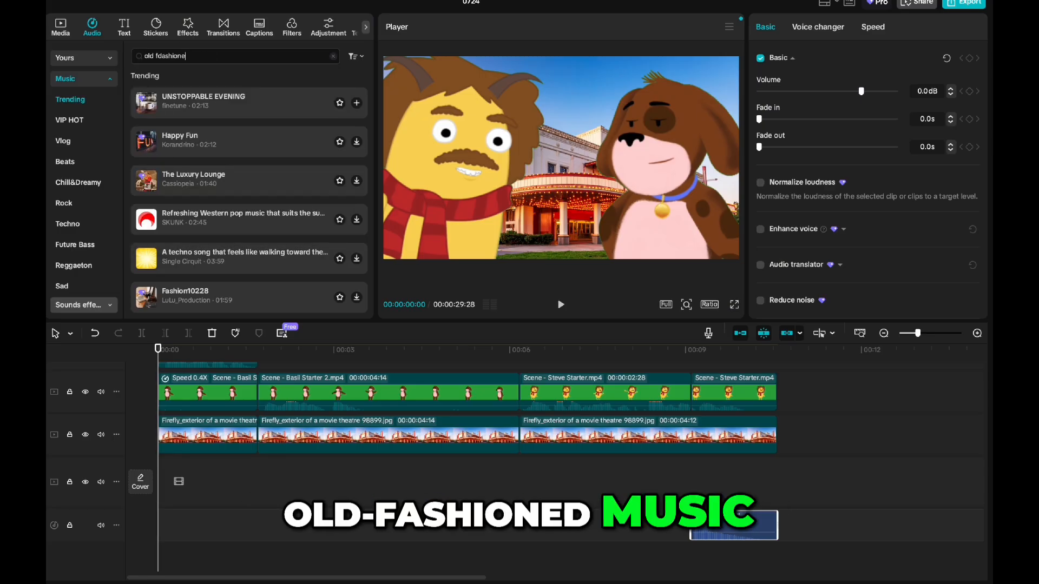
text(d)
key(Return)
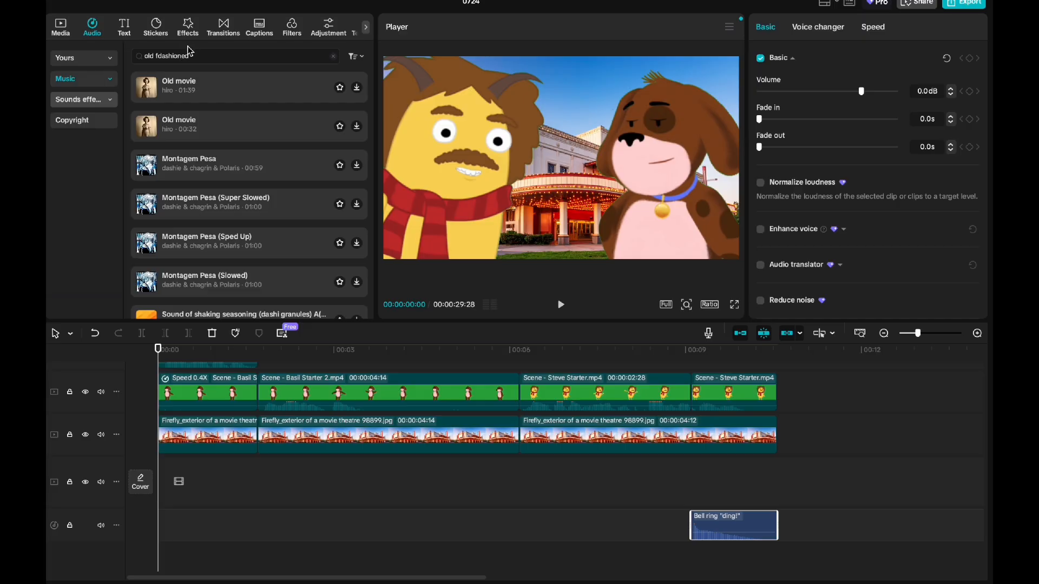
text(fash)
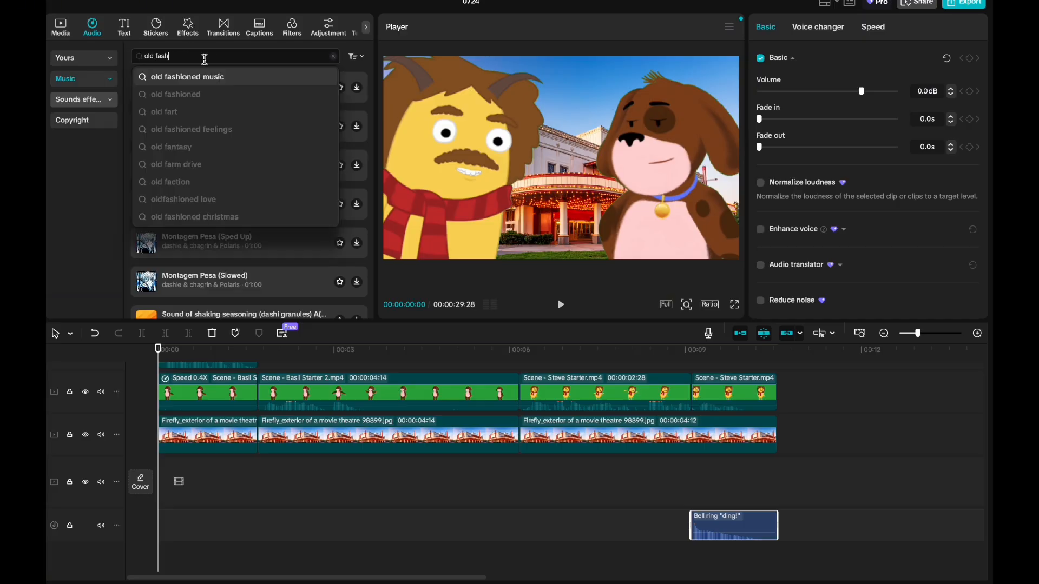
key(Return)
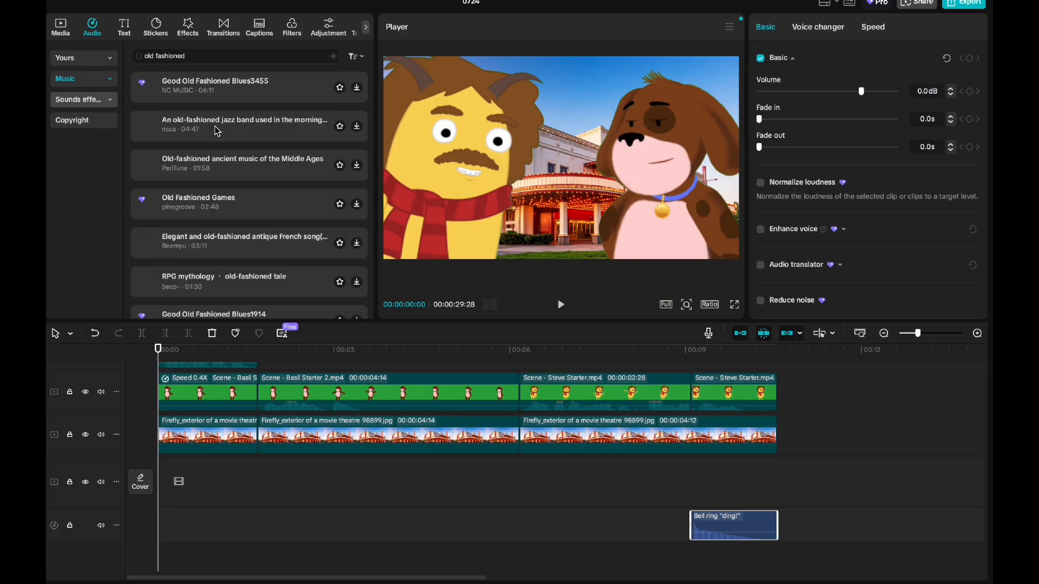
Step: Audition the old-fashioned jazz band track and the Old-fashioned ancient music of the Middle Ages track
click(227, 128)
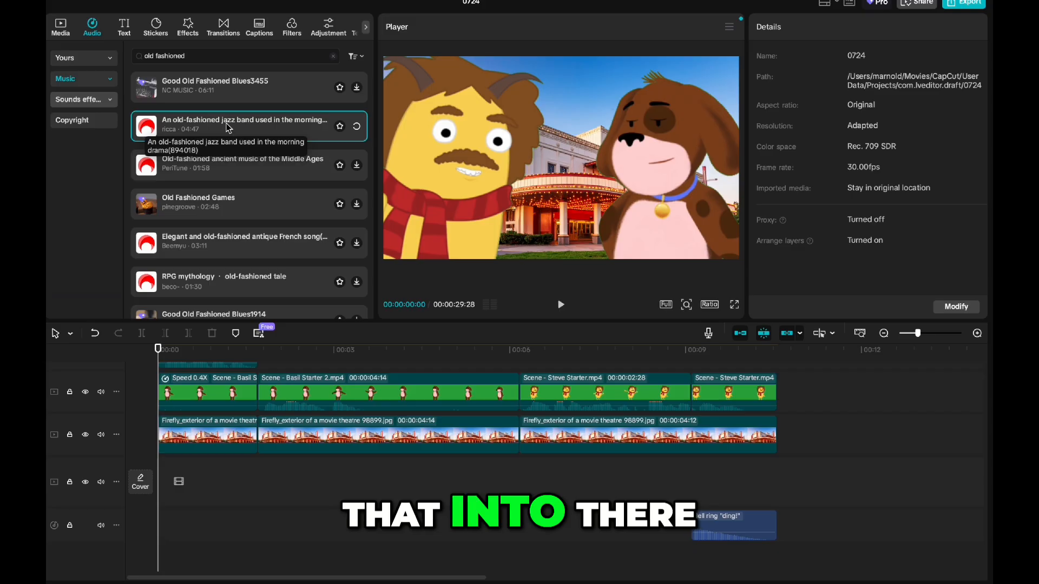
click(221, 172)
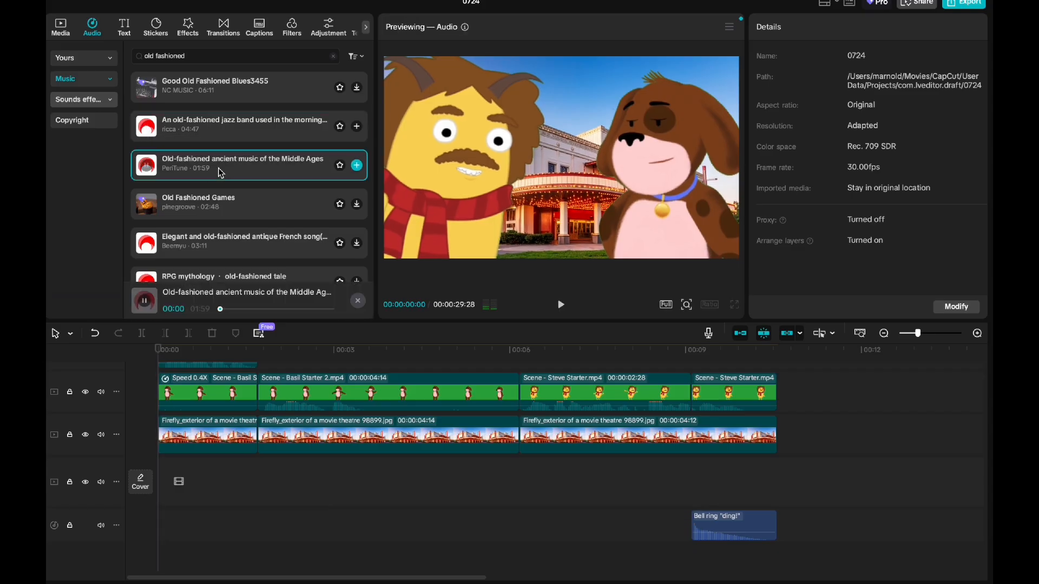
click(219, 165)
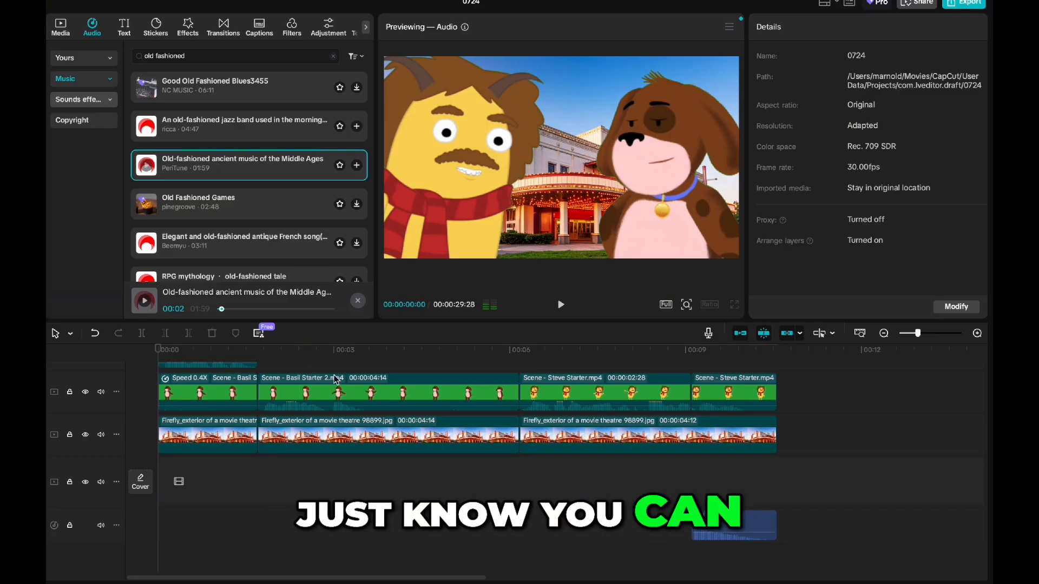
Step: Stop auditioning the music, play the opening briefly to 00:00:00:29, and search the sticker library for "popcorn"
click(73, 341)
key(space)
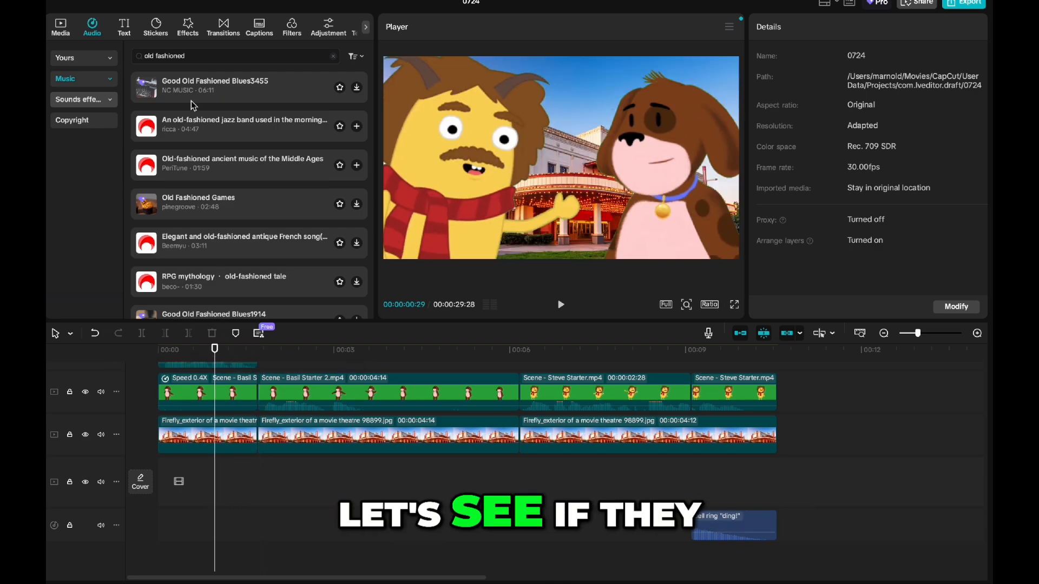
click(156, 26)
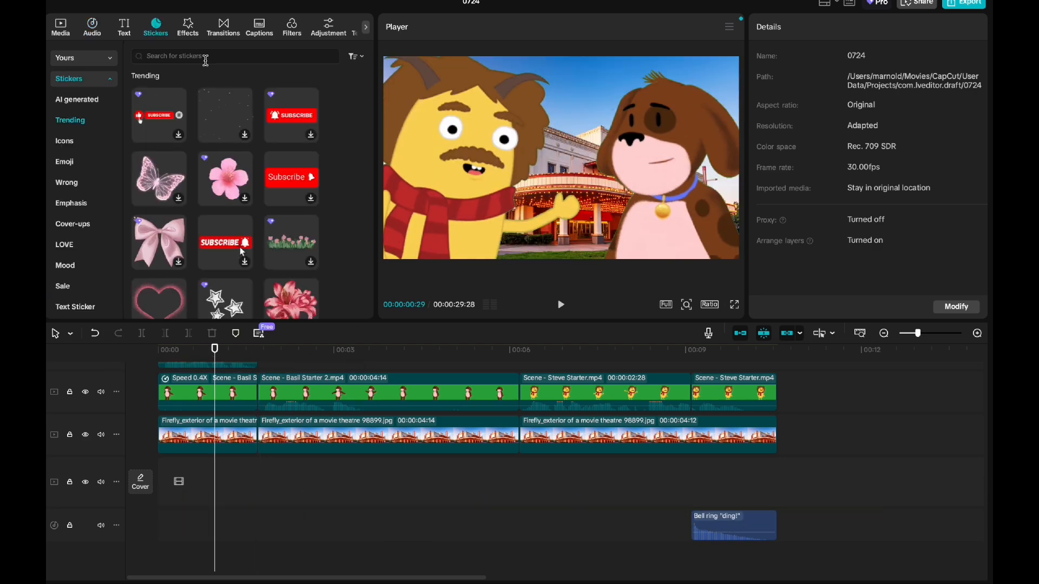
text(popcron)
key(Return)
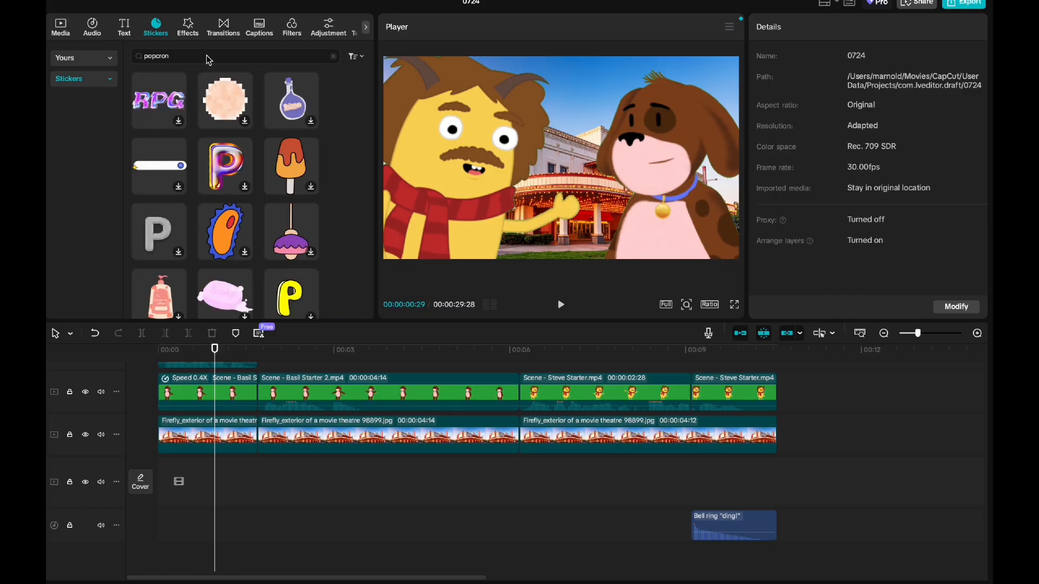
key(BackSpace)
key(BackSpace)
text(orn)
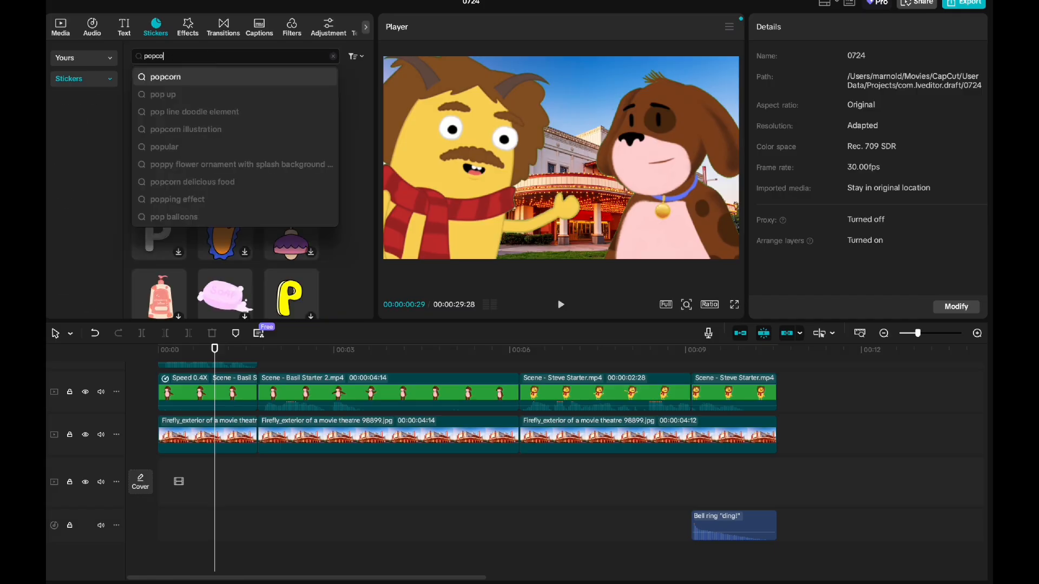
key(Return)
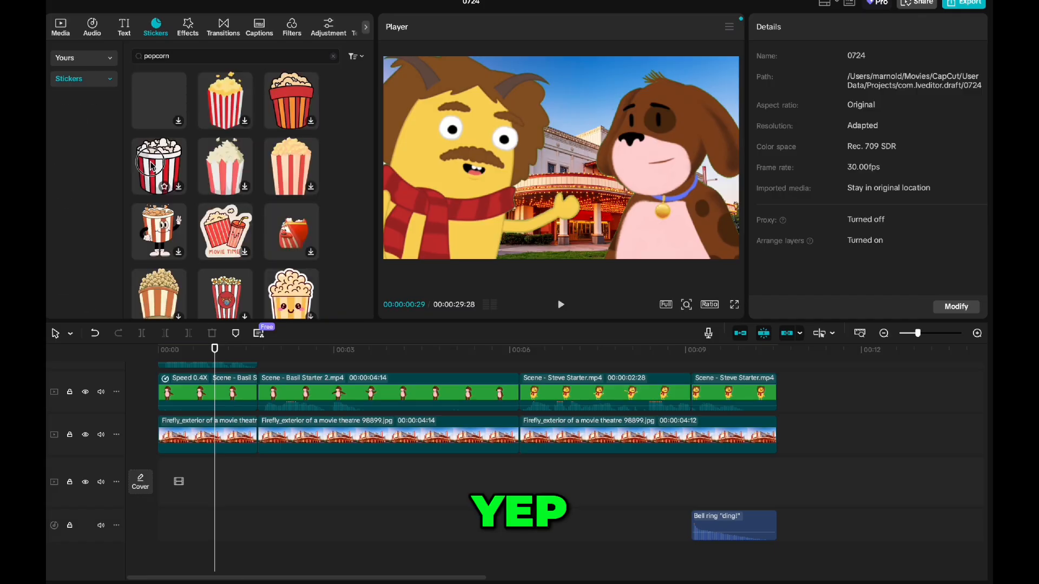
Step: Place the round striped popcorn bucket sticker at the yellow character's hand, motion-tracked in both directions with scale and distance following
drag(151, 162, 552, 212)
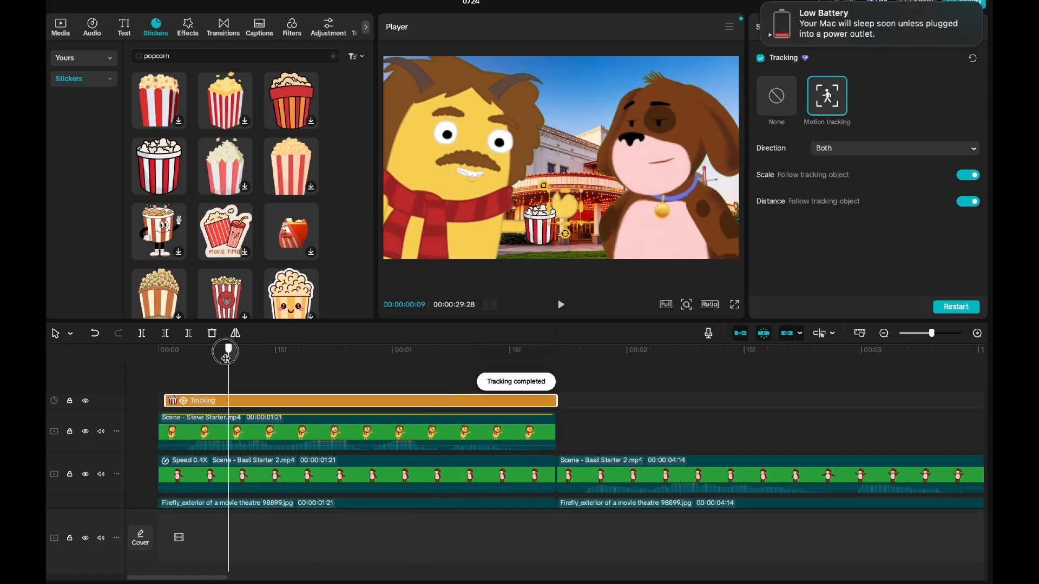
drag(227, 351, 187, 375)
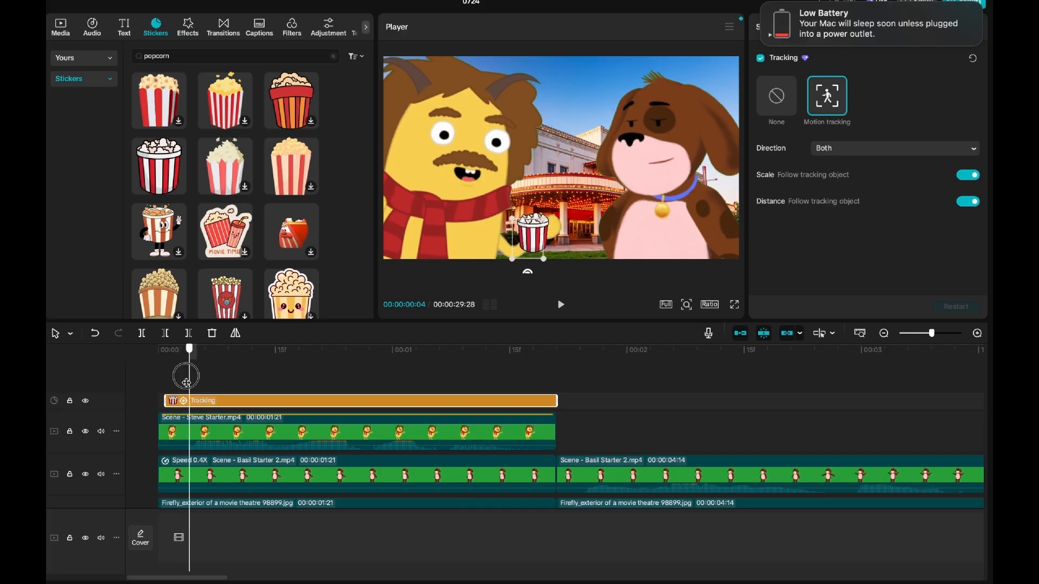
drag(533, 234, 548, 215)
Step: Play back the opening shot from the start of the timeline to check the tracked popcorn sticker
drag(188, 351, 157, 361)
key(space)
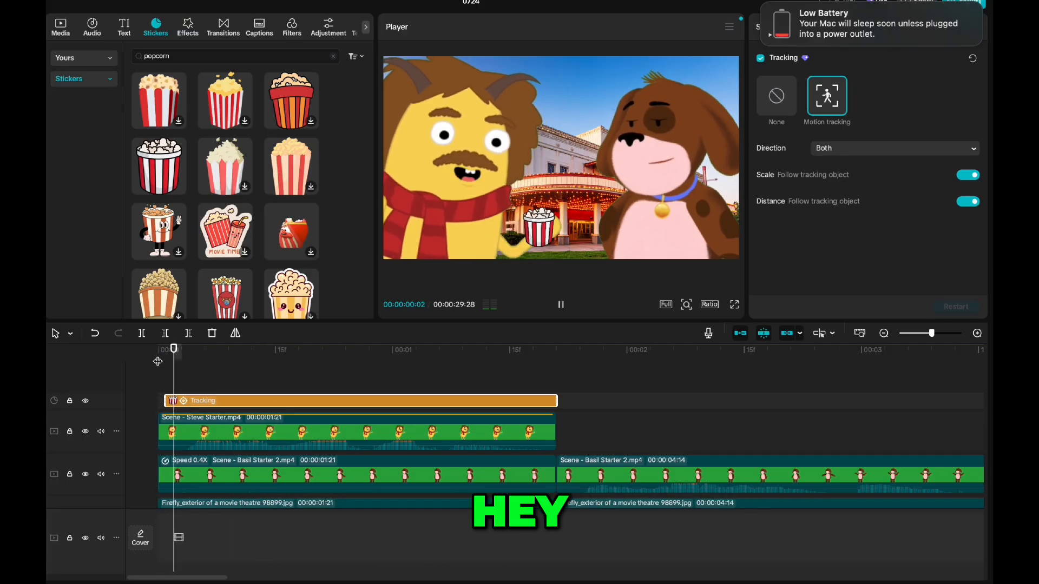
key(space)
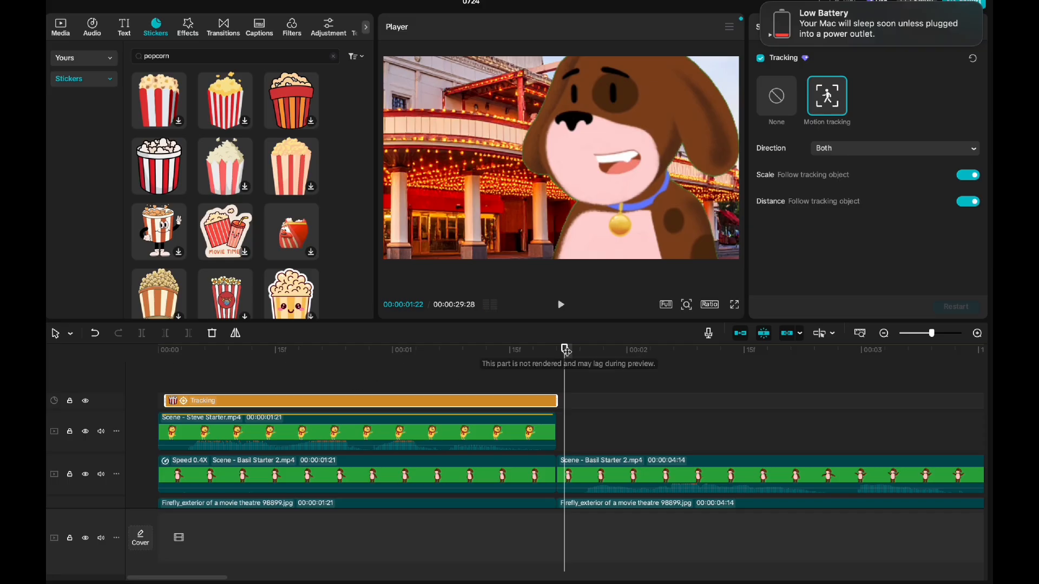
Step: Add a second bell ding starting at about 00:00:01:15 in the opening shot, and play back the edit to 00:00:05:15
drag(565, 352, 452, 362)
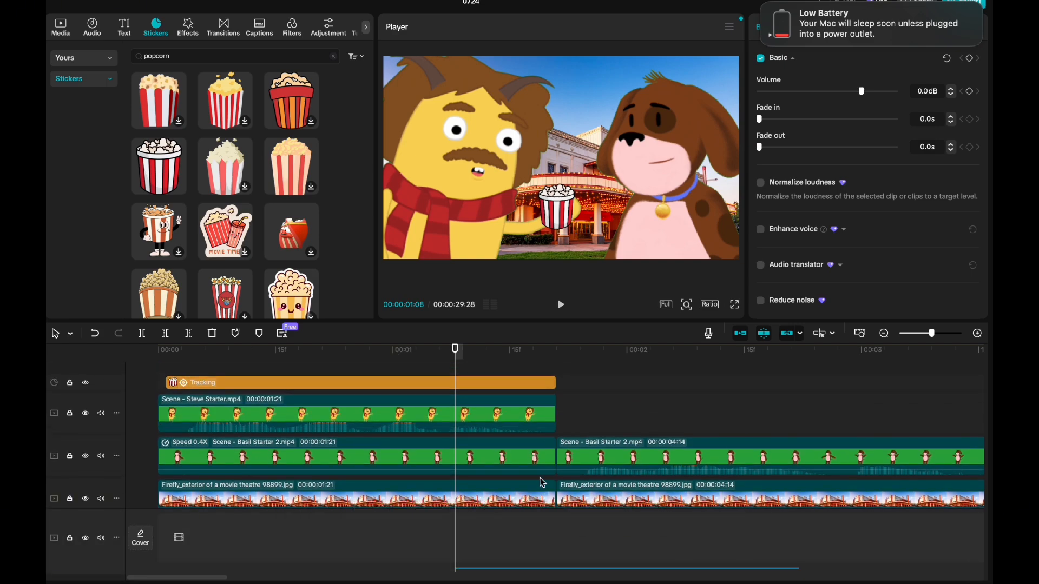
scroll(542, 483, down, 2)
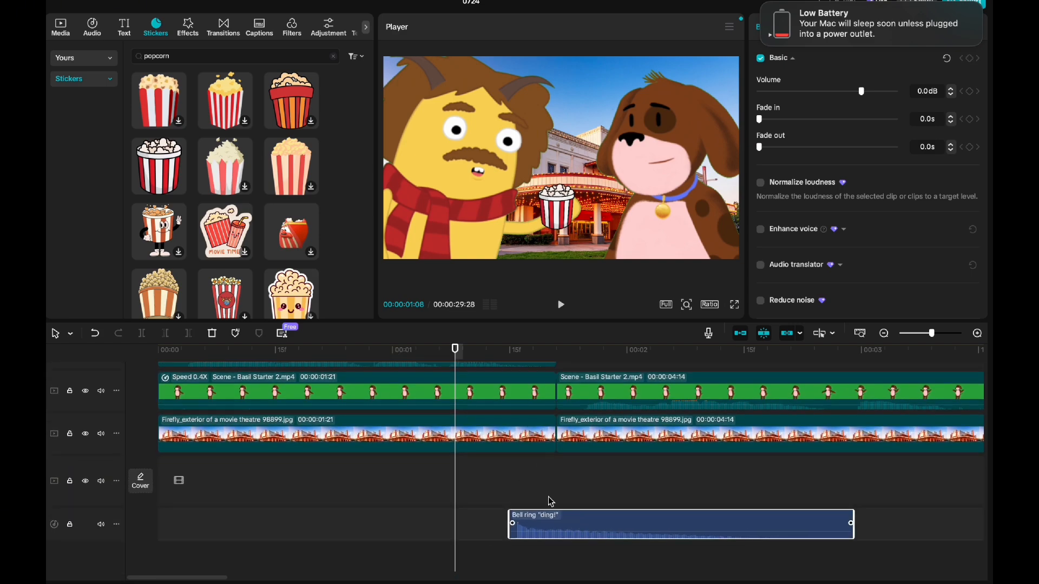
scroll(422, 524, up, 2)
key(space)
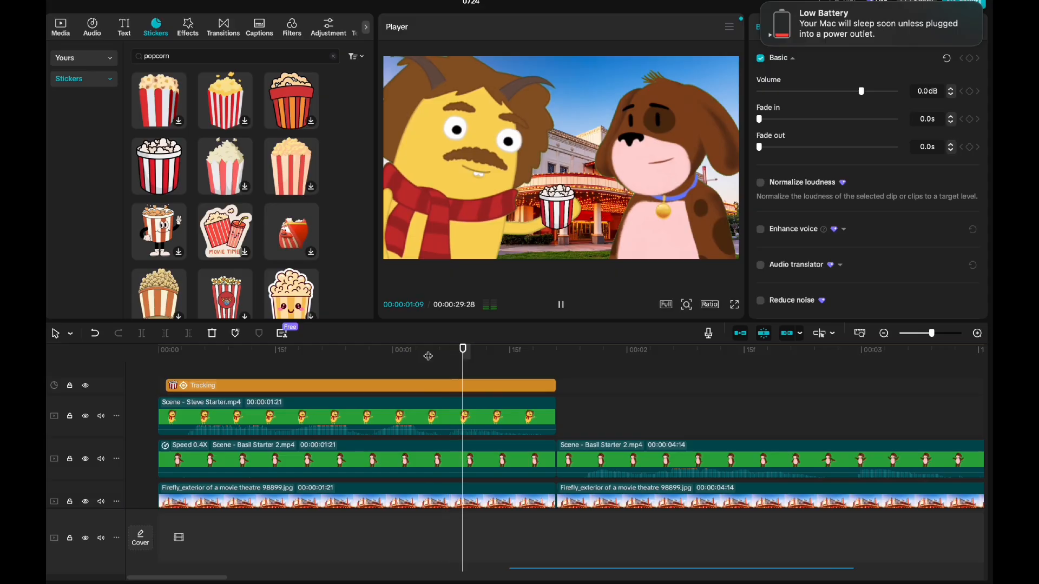
key(super+minus)
key(super+minus)
key(super+minus)
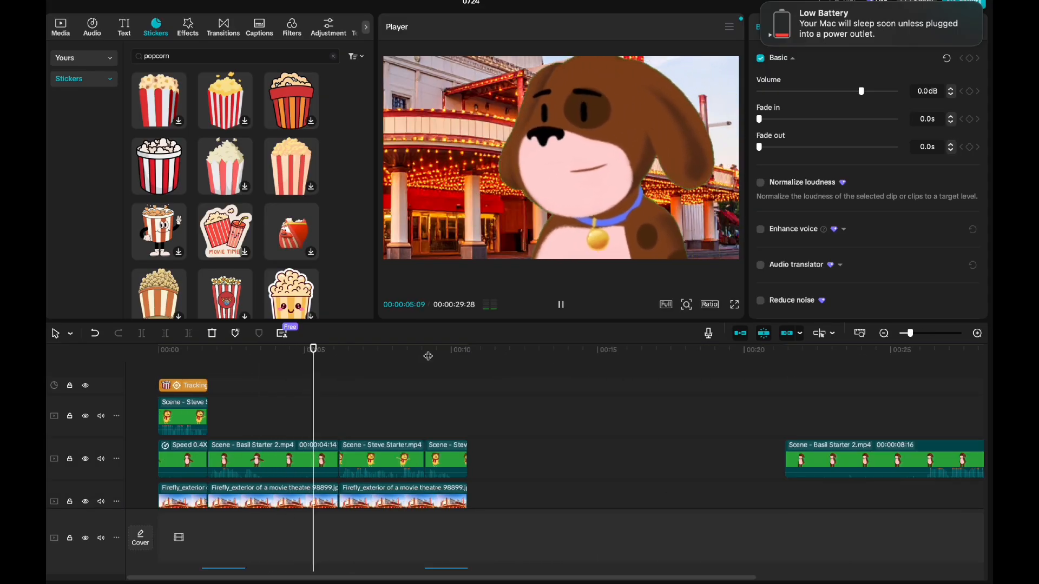
key(space)
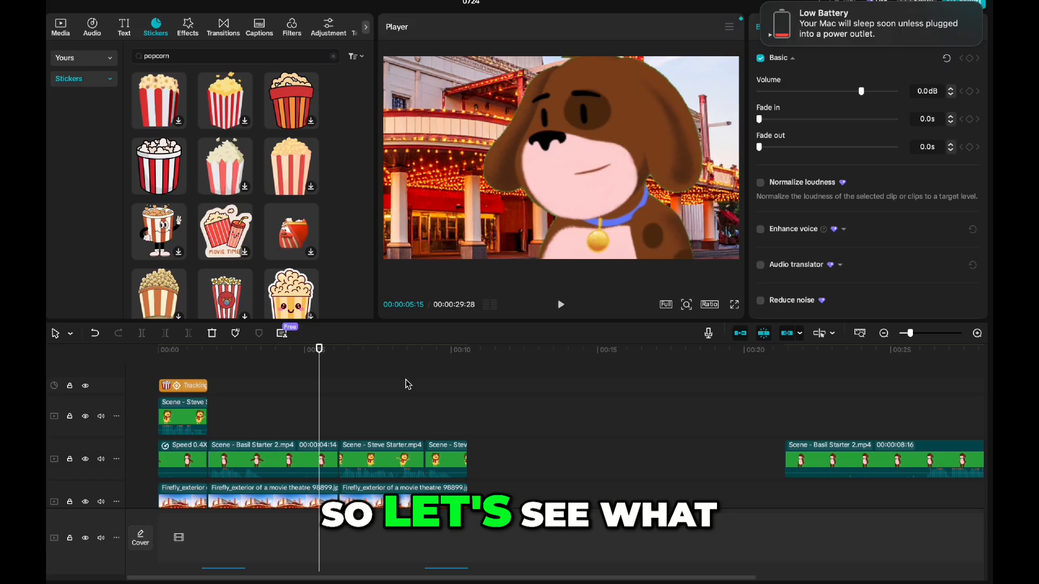
Step: Shorten the puppy close-up and its background to end just before 4 seconds, close the gap with the following clips, and move the playhead to 00:00:08:07
drag(332, 456, 271, 457)
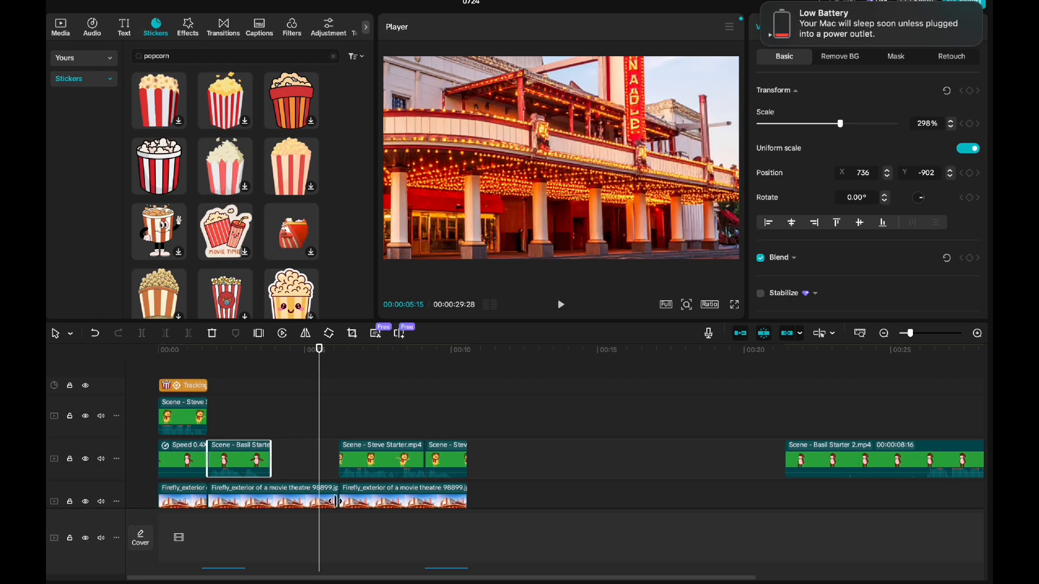
click(335, 501)
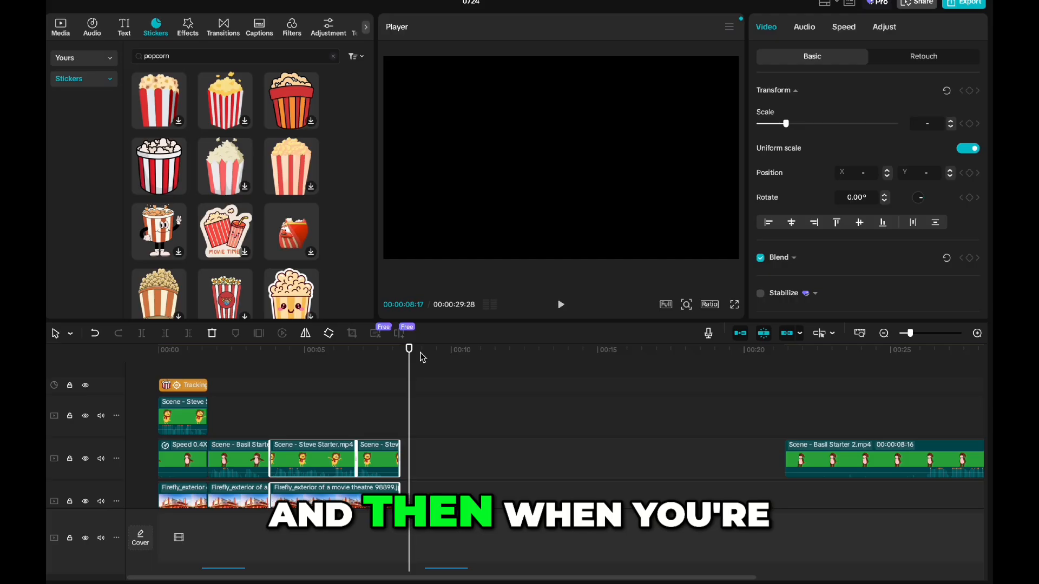
drag(409, 348, 399, 349)
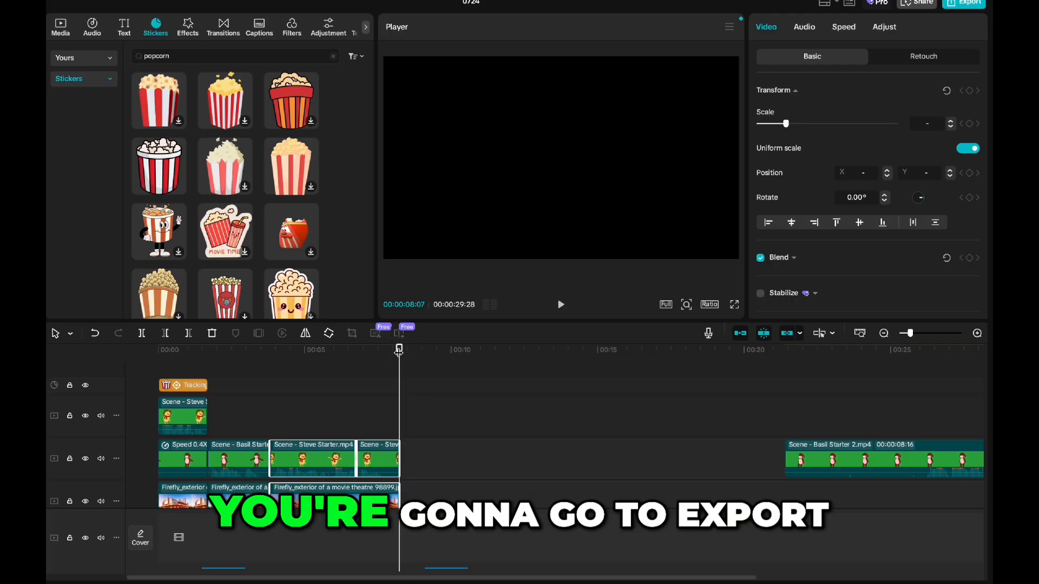
Step: Set up the video export with the name Movie NIGHT and the TWINKIE MOVIE folder as its destination
click(964, 5)
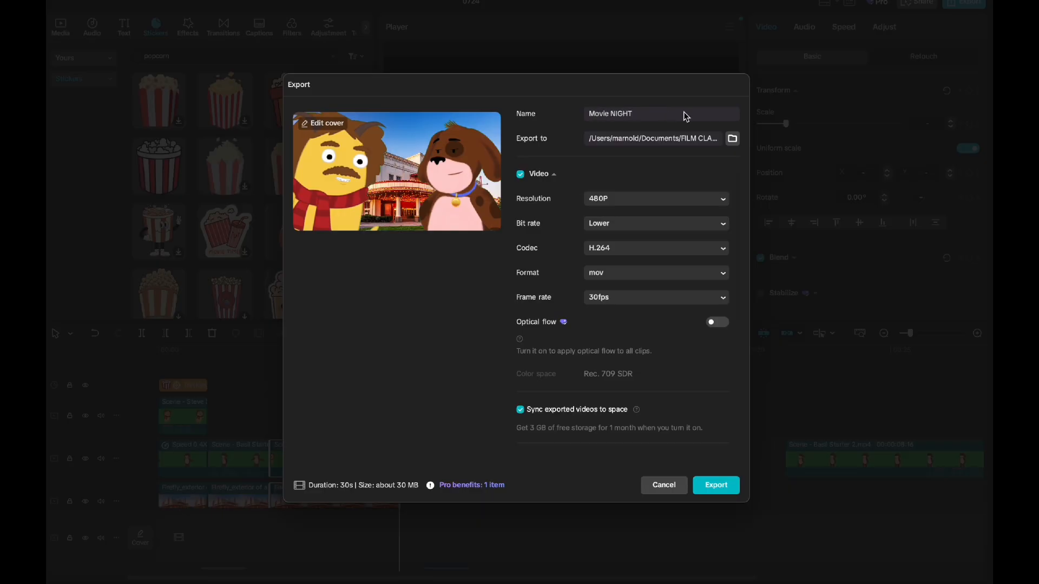
click(733, 139)
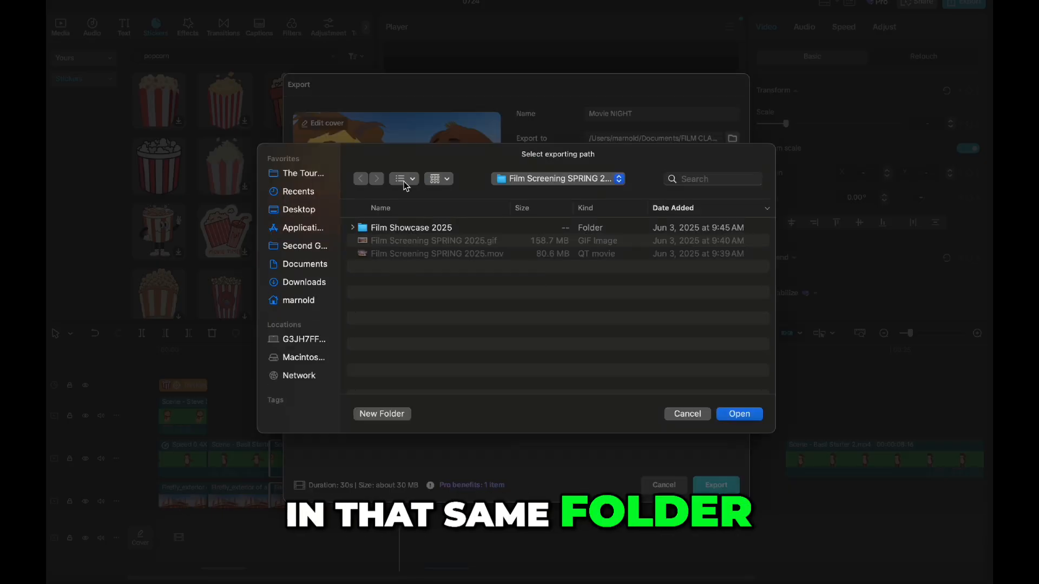
click(541, 178)
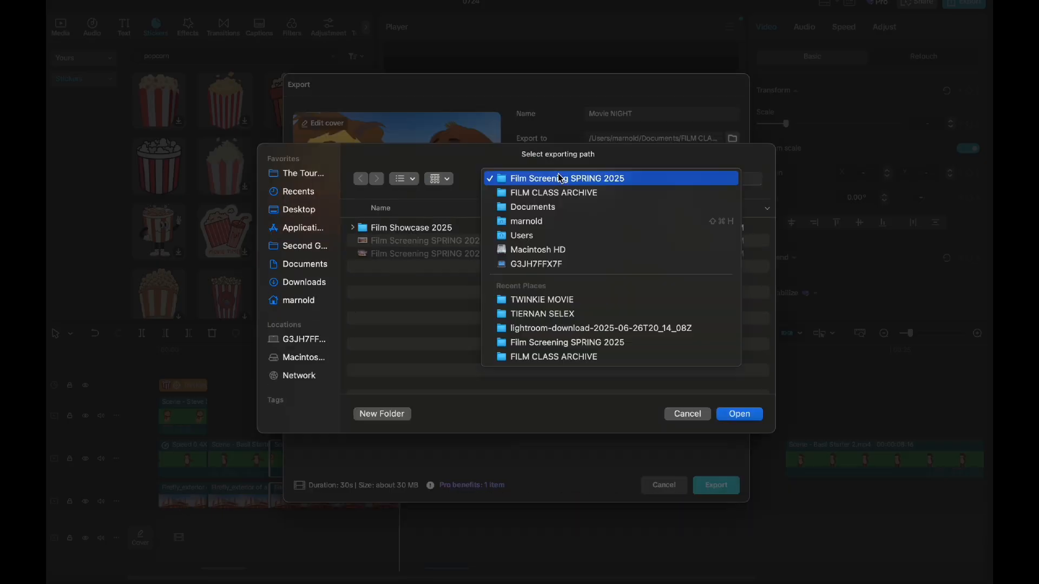
click(573, 301)
click(739, 414)
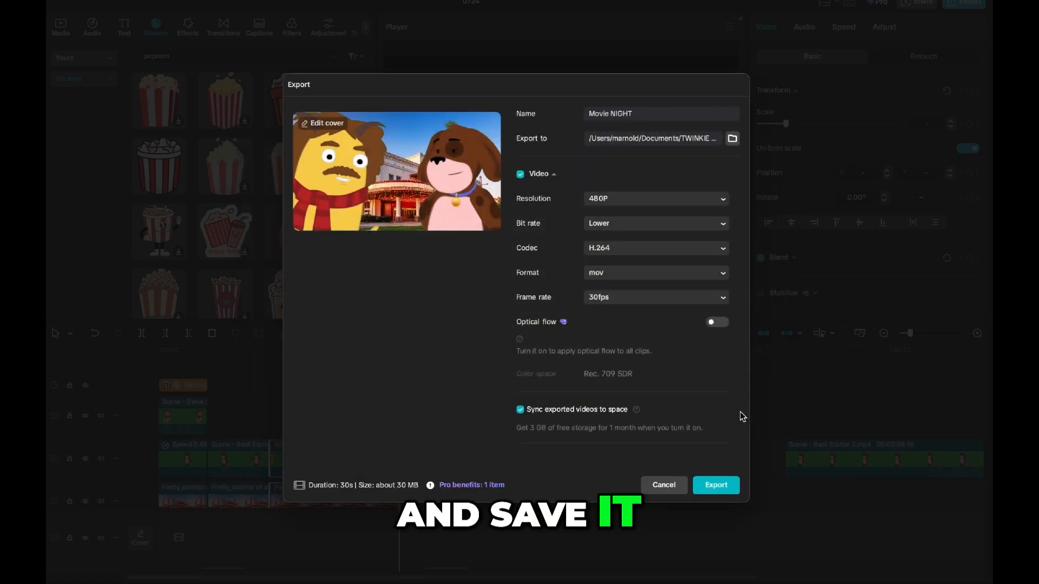